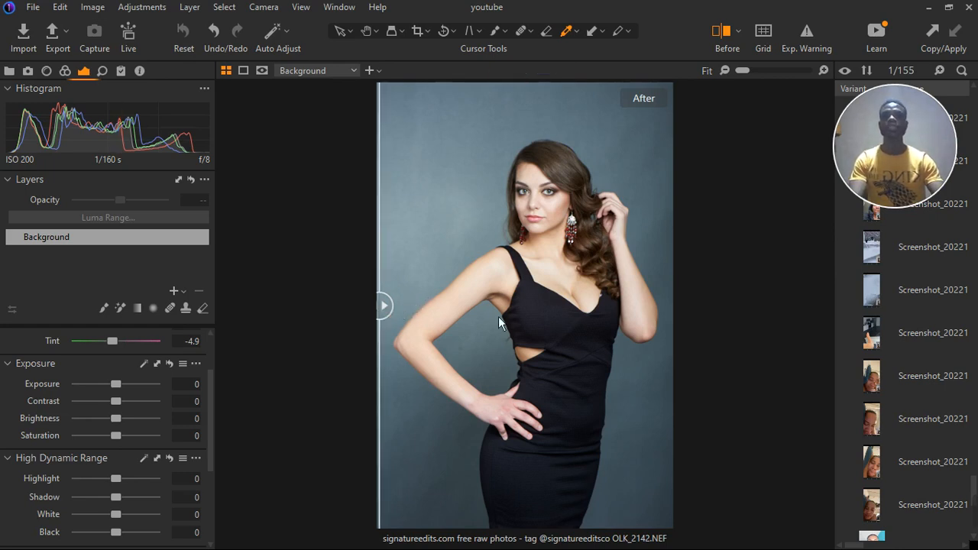
Examine the edited portrait at full view and close up, checking the face, skin, hair and dress.
drag(383, 311, 145, 291)
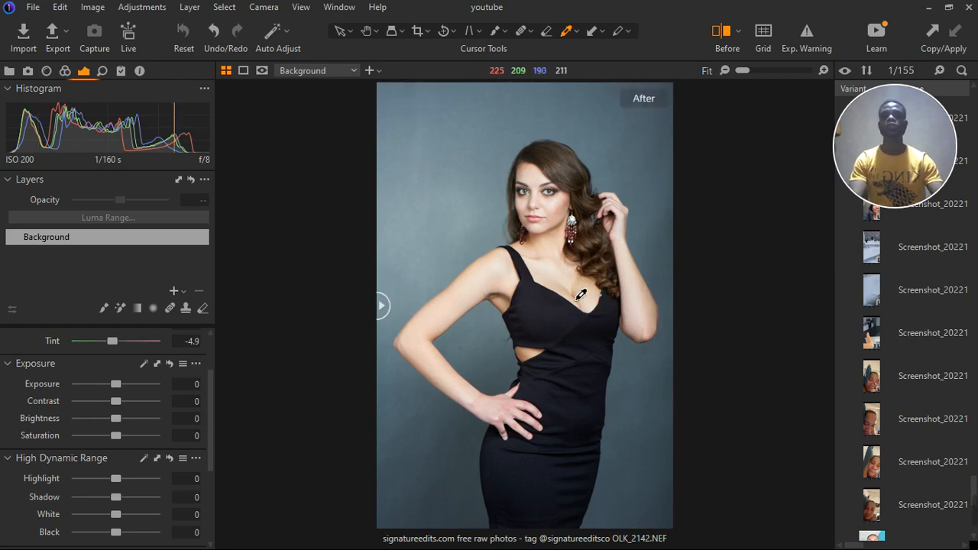
scroll(563, 229, up, 2)
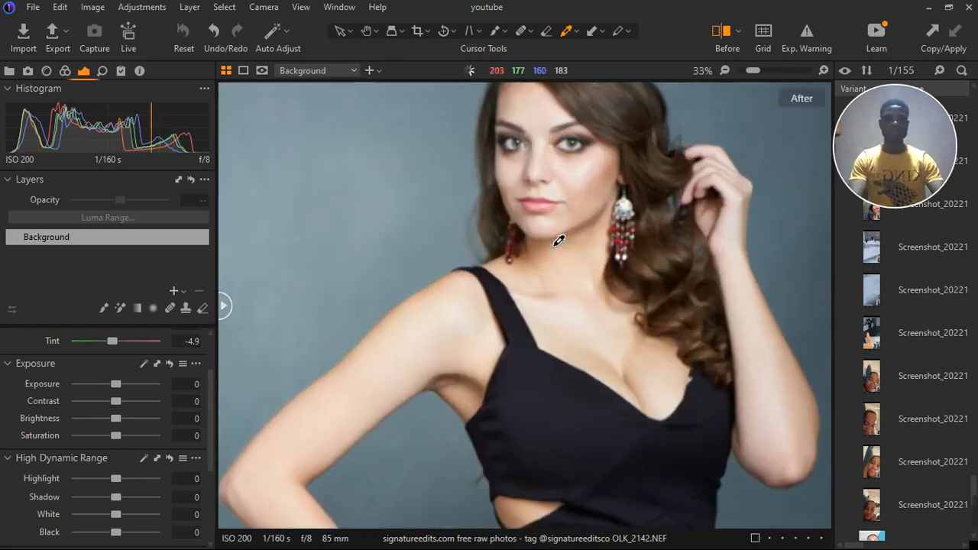
scroll(559, 239, down, 2)
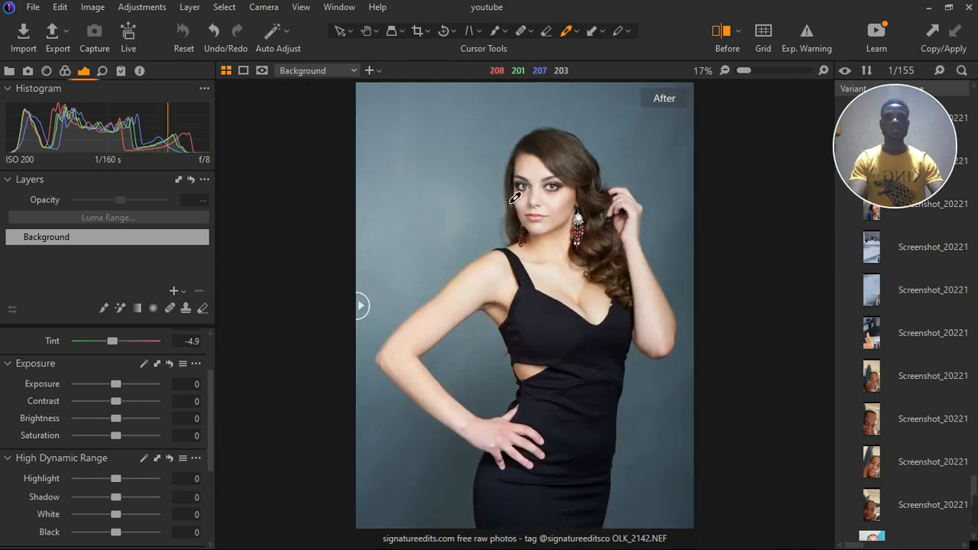
click(343, 33)
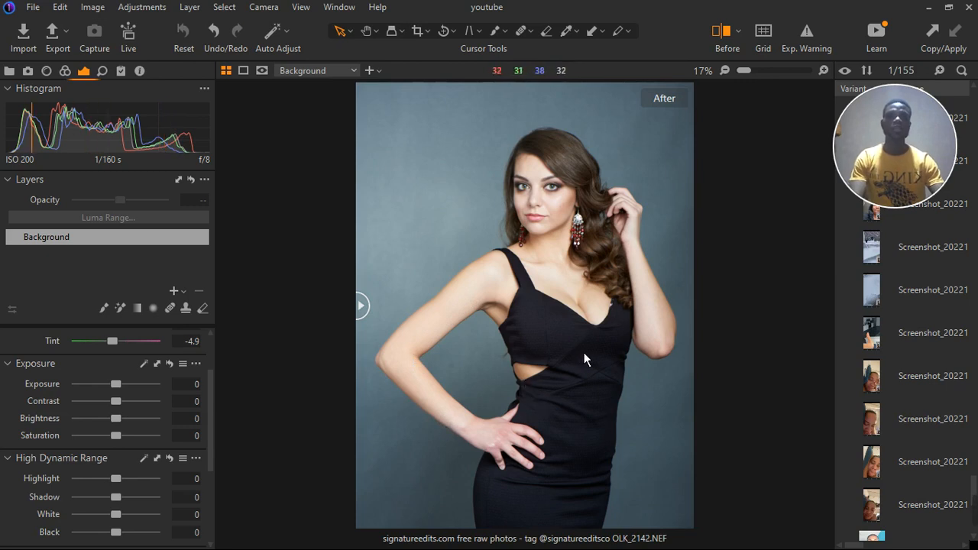
scroll(564, 258, up, 4)
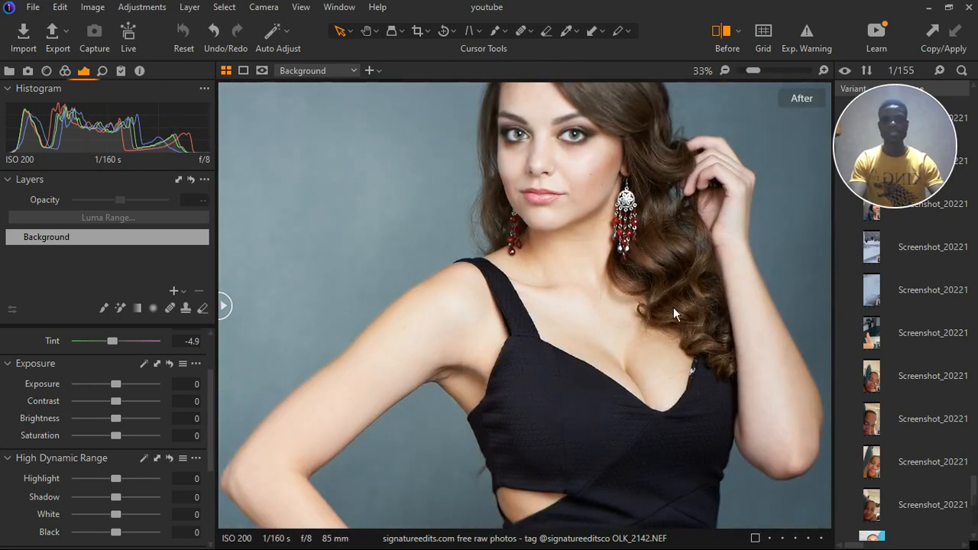
scroll(665, 273, up, 2)
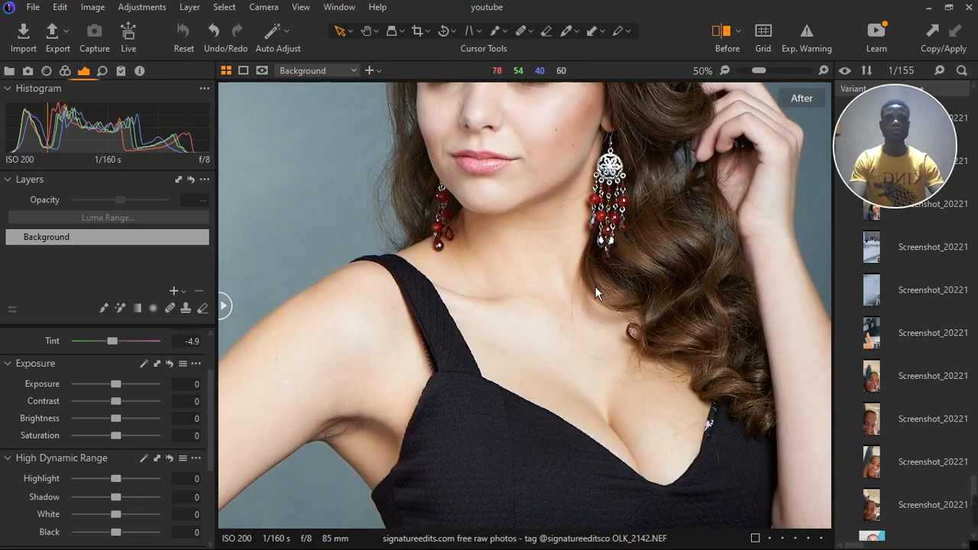
scroll(595, 287, down, 2)
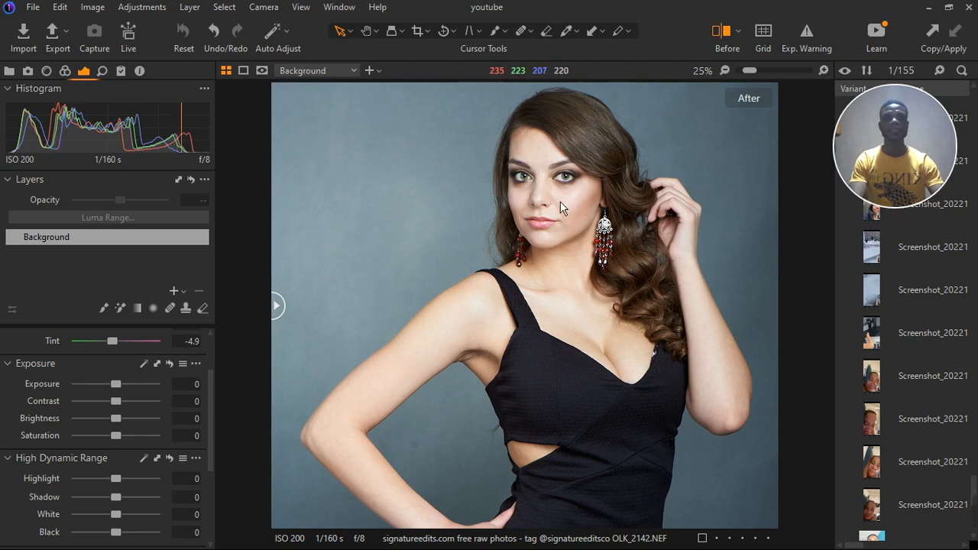
scroll(552, 204, up, 4)
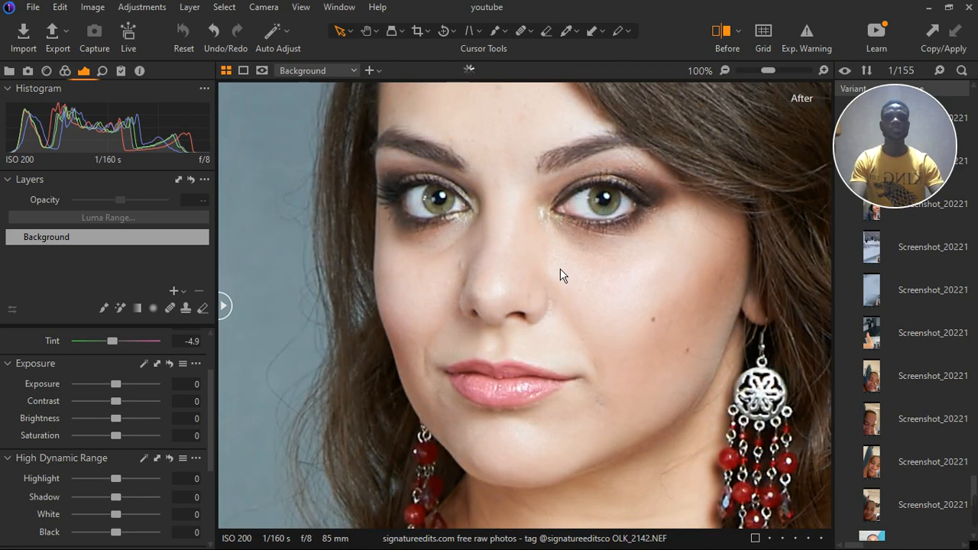
scroll(560, 271, down, 1)
scroll(560, 272, down, 4)
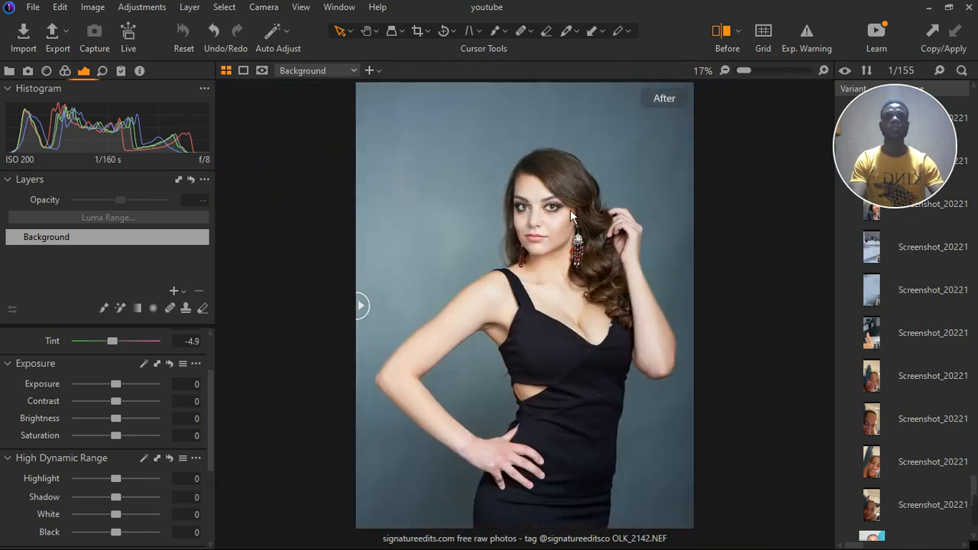
scroll(512, 251, up, 5)
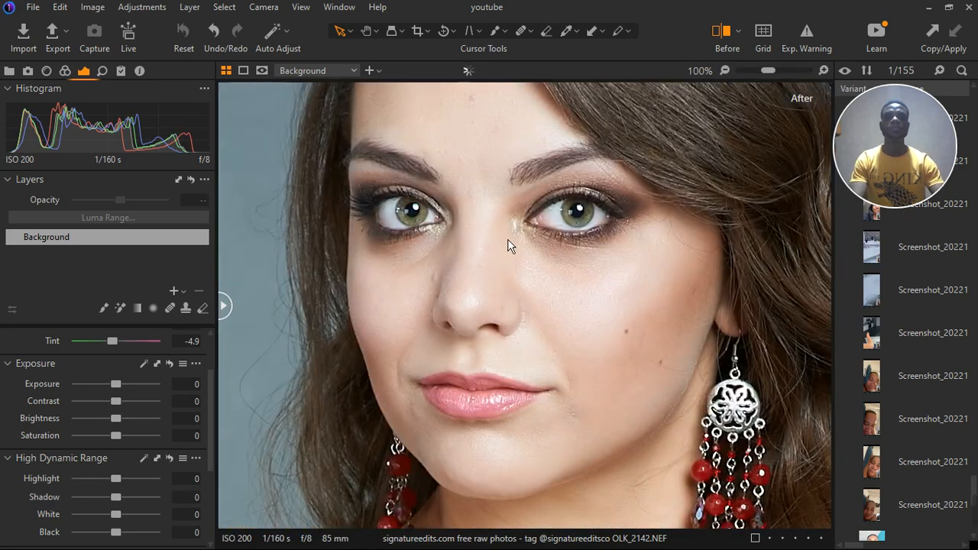
scroll(498, 240, up, 1)
scroll(486, 241, down, 4)
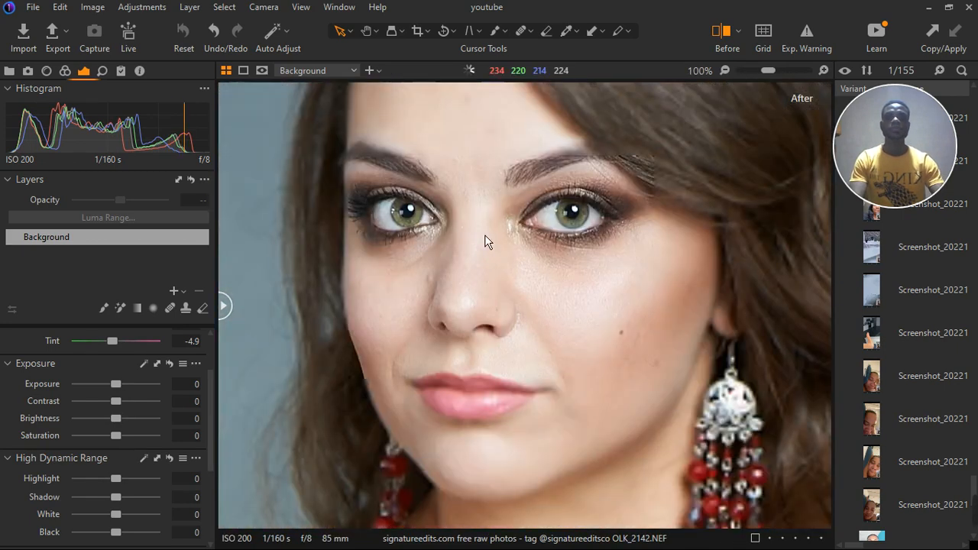
scroll(466, 198, down, 2)
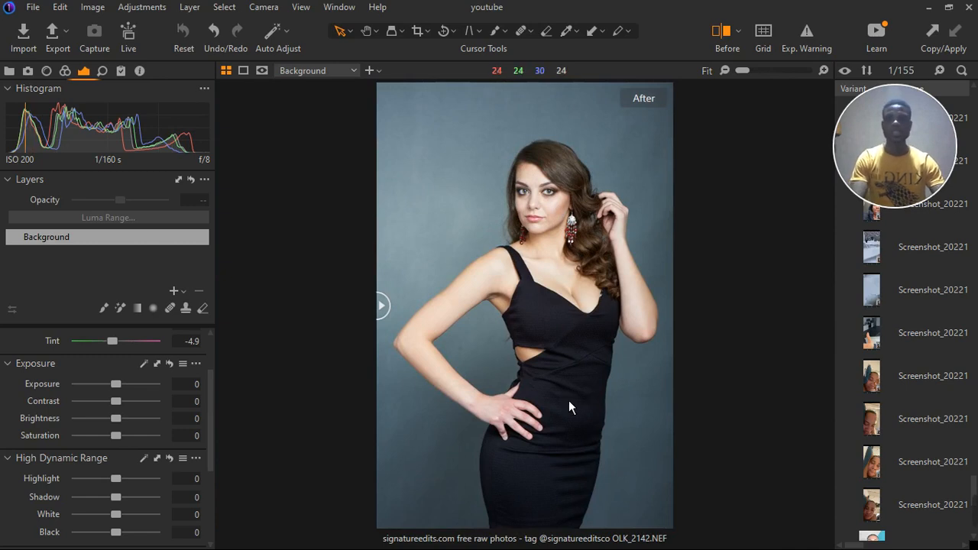
Add a new filled adjustment layer above the background and rename it "photo ajust exposure".
click(181, 291)
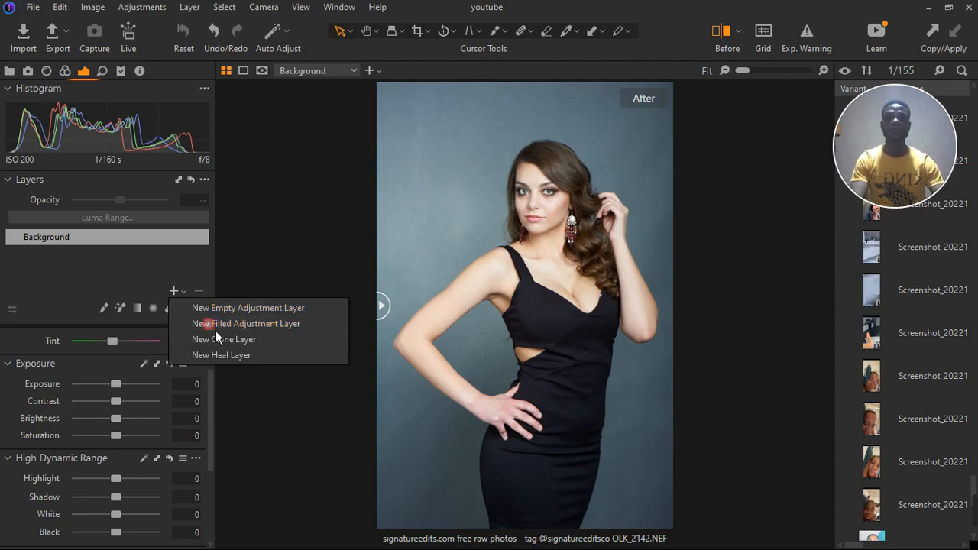
click(215, 329)
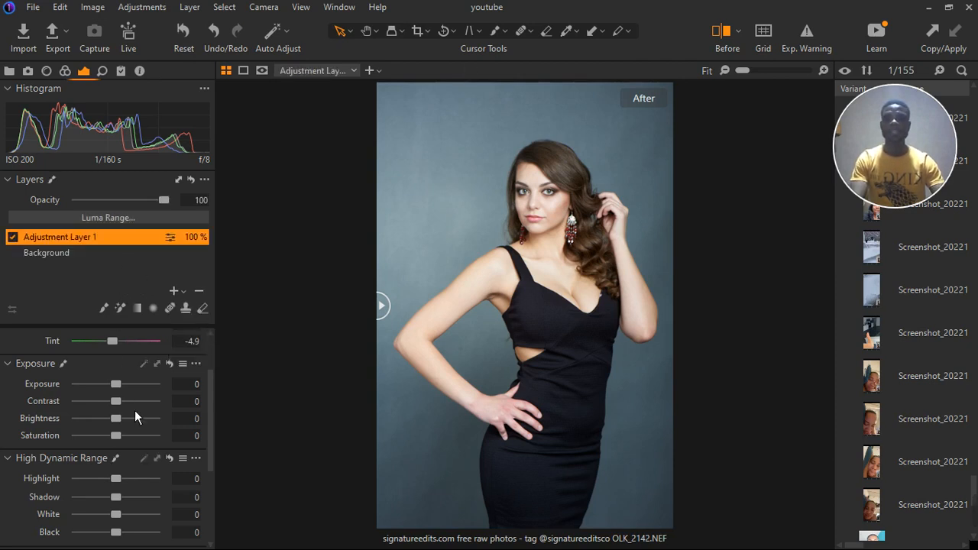
double_click(69, 241)
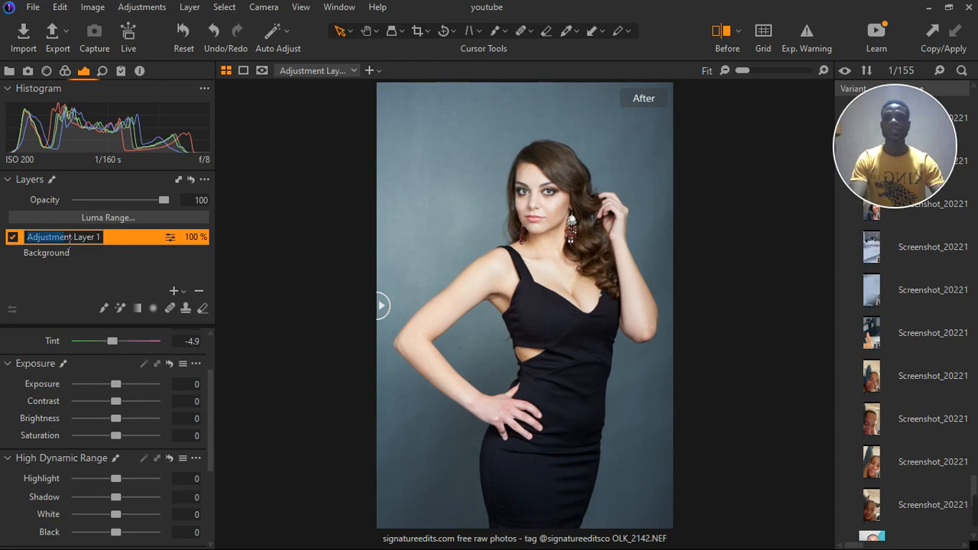
drag(101, 240, 47, 240)
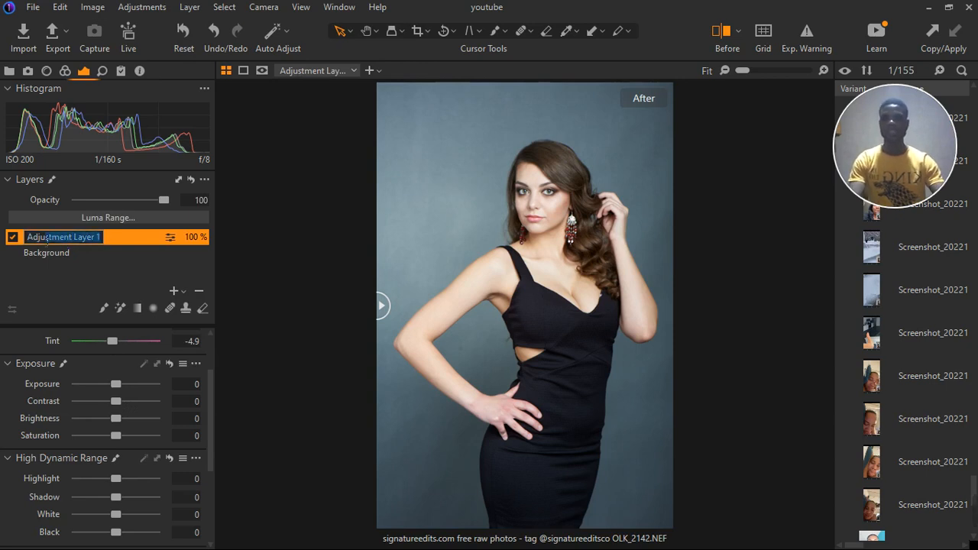
text(phot)
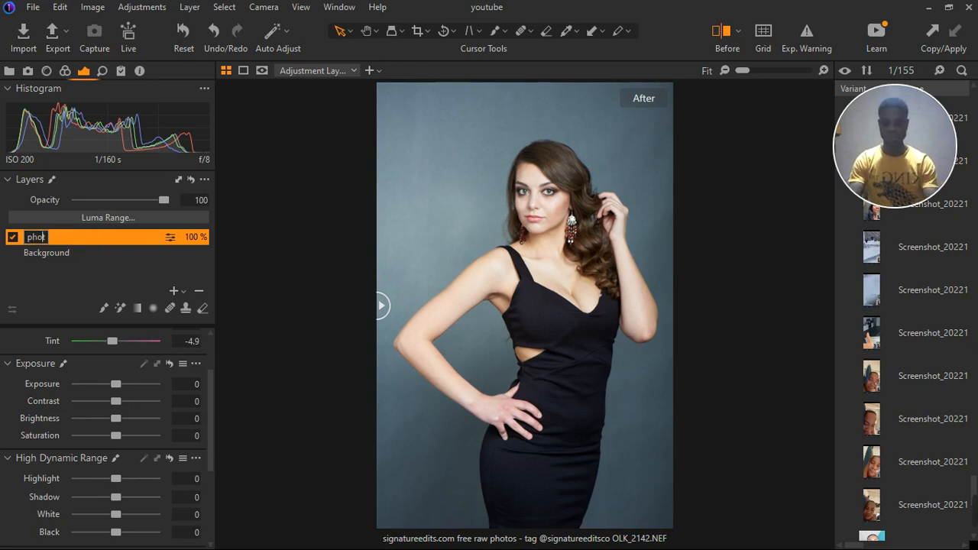
text(o ajust)
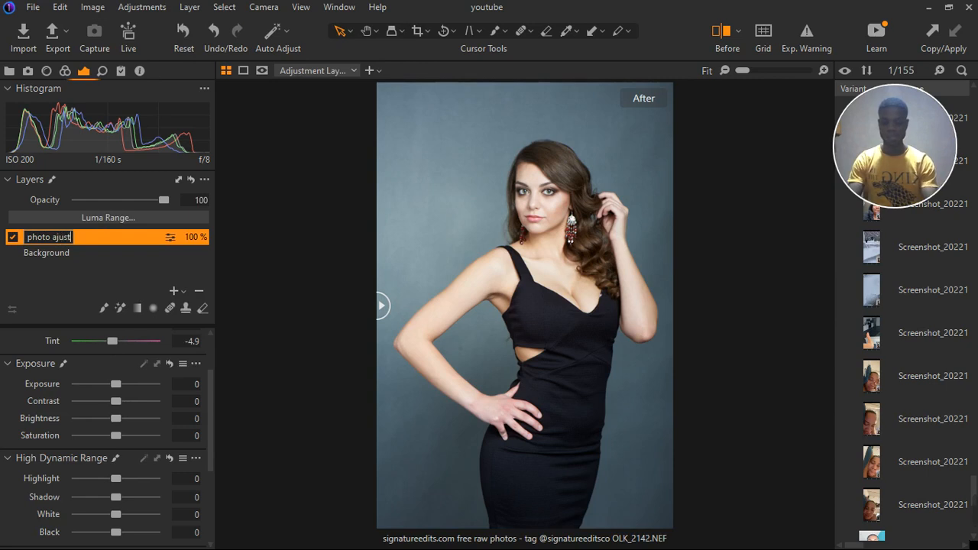
text( exposure)
key(Return)
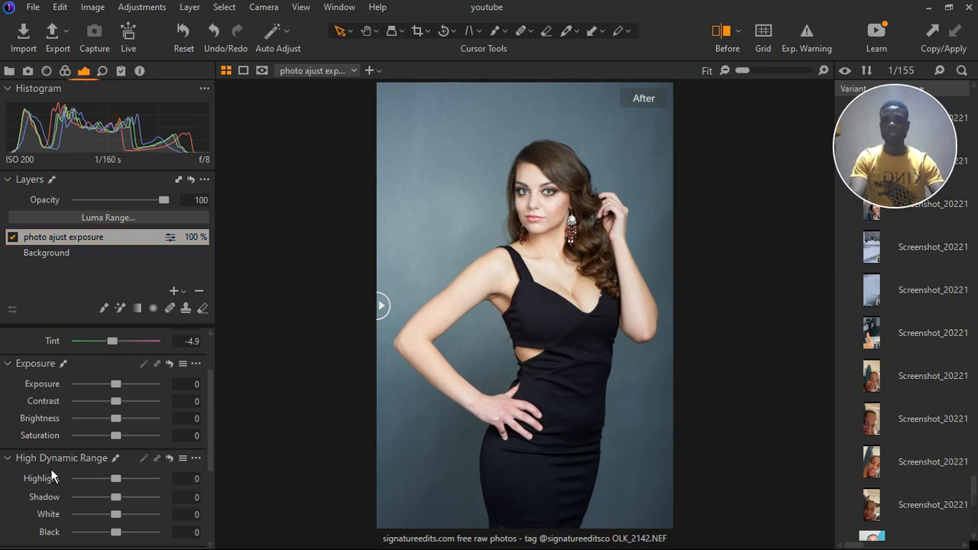
Try High Dynamic Range Highlight at -31 and -47 and White at -100, resetting each to 0.
scroll(51, 470, down, 1)
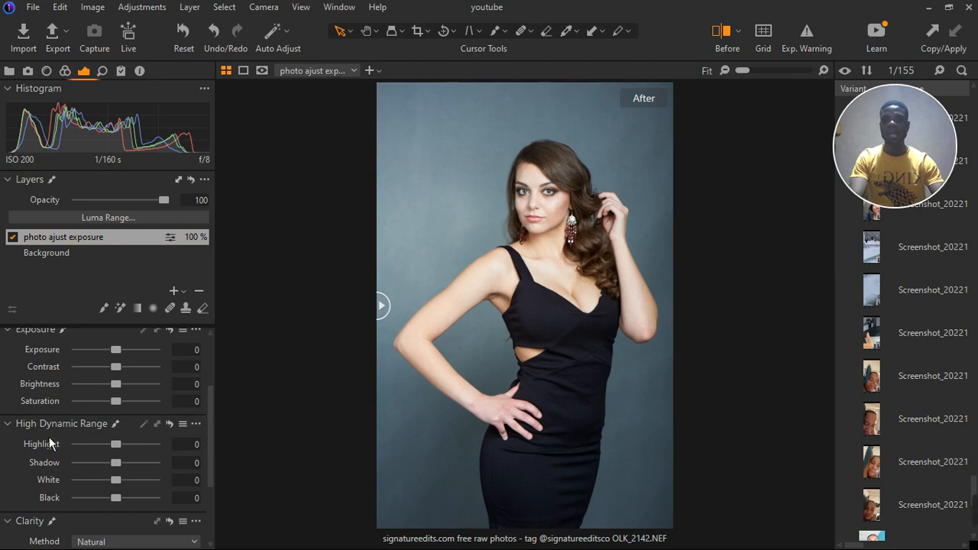
drag(120, 452, 108, 452)
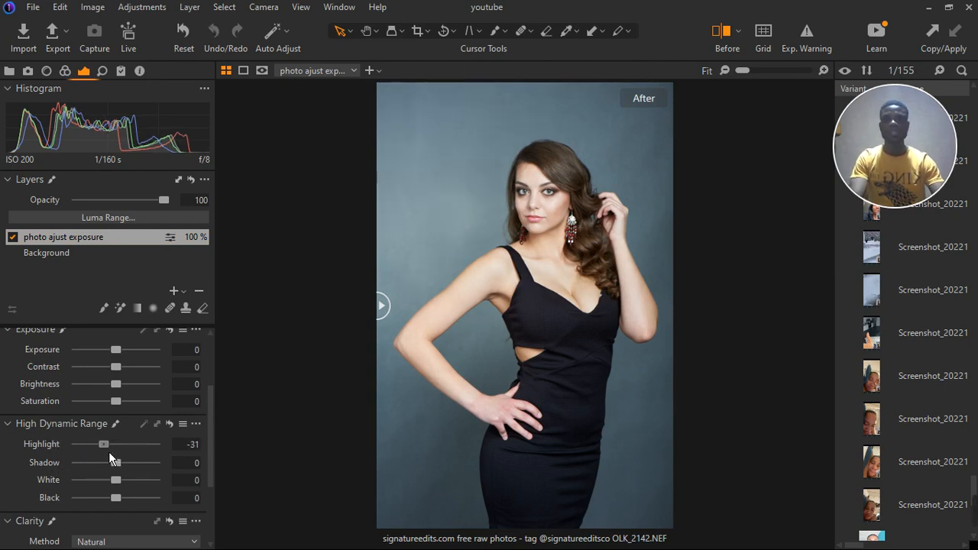
scroll(587, 260, up, 1)
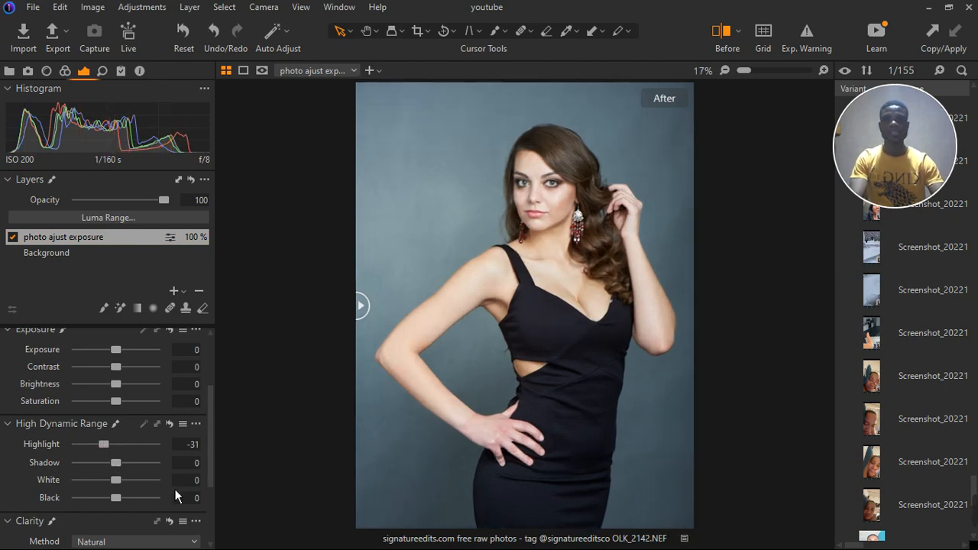
double_click(111, 452)
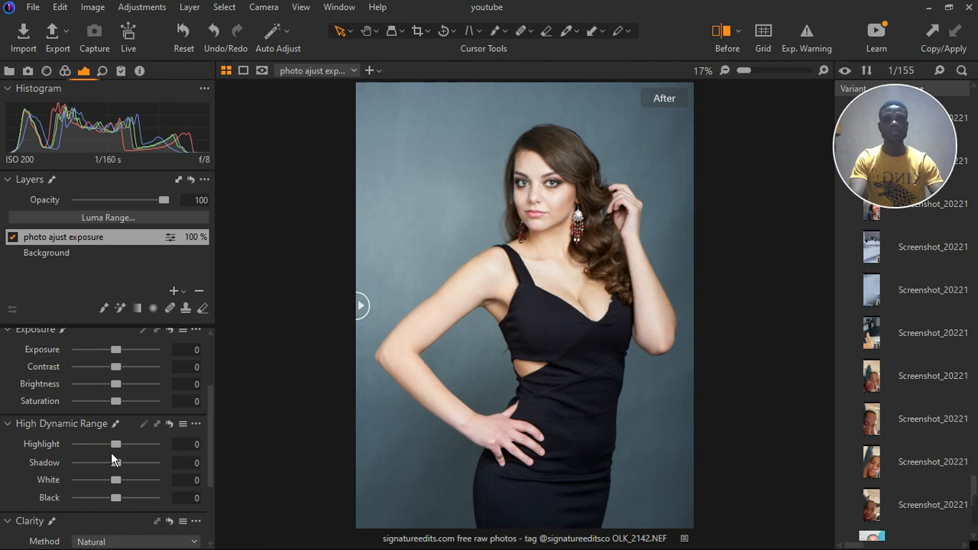
drag(123, 452, 104, 451)
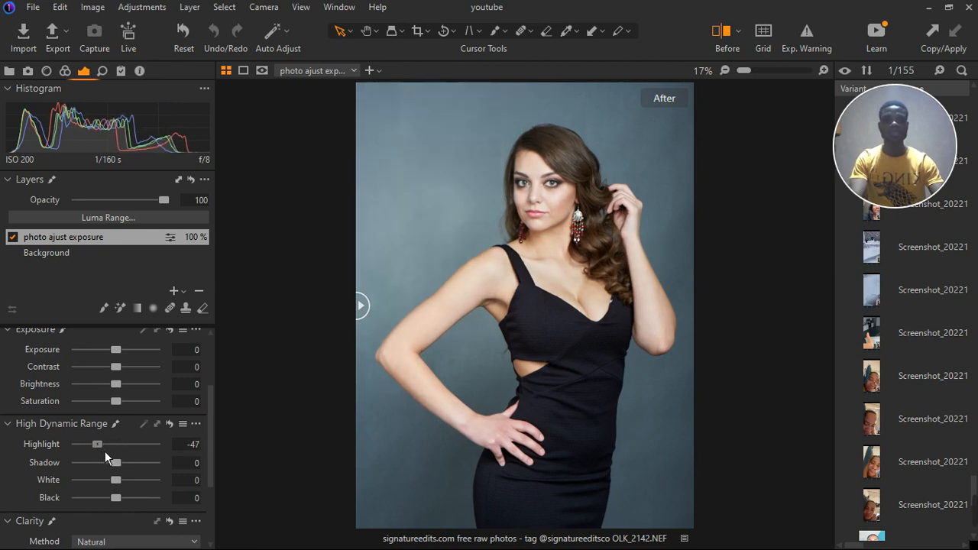
double_click(188, 451)
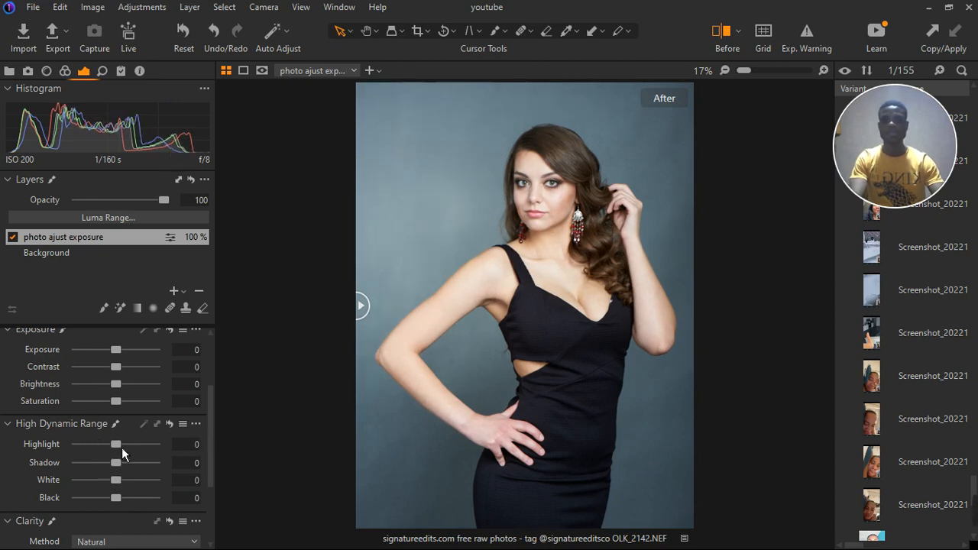
drag(123, 448, 81, 443)
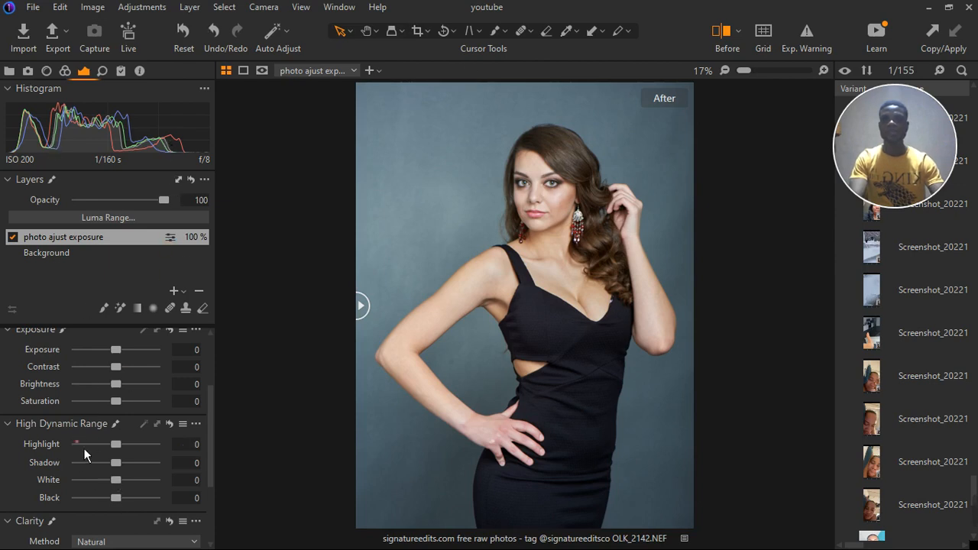
drag(124, 488, 75, 485)
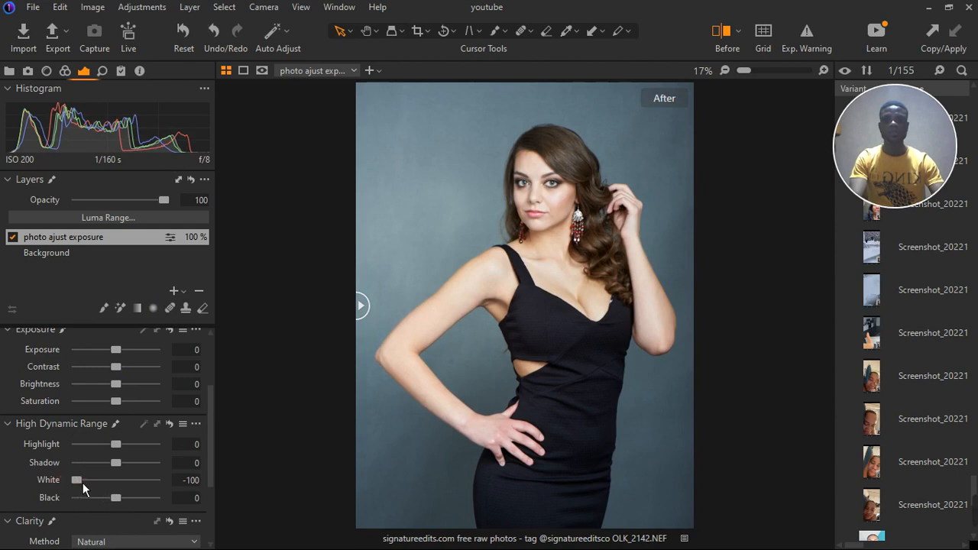
double_click(84, 482)
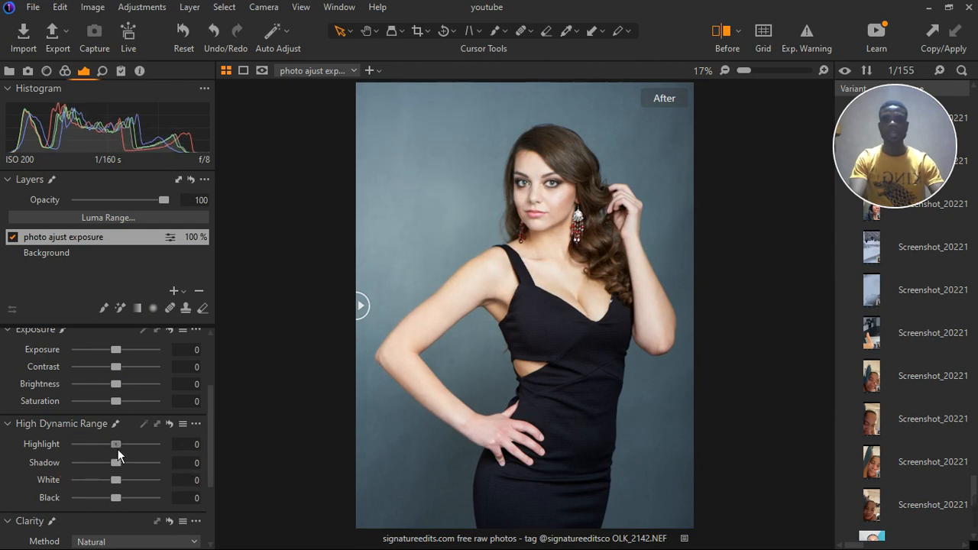
Lower the layer's High Dynamic Range Highlight to -80 and White to -85, checking the face and the before/after split.
drag(118, 451, 75, 451)
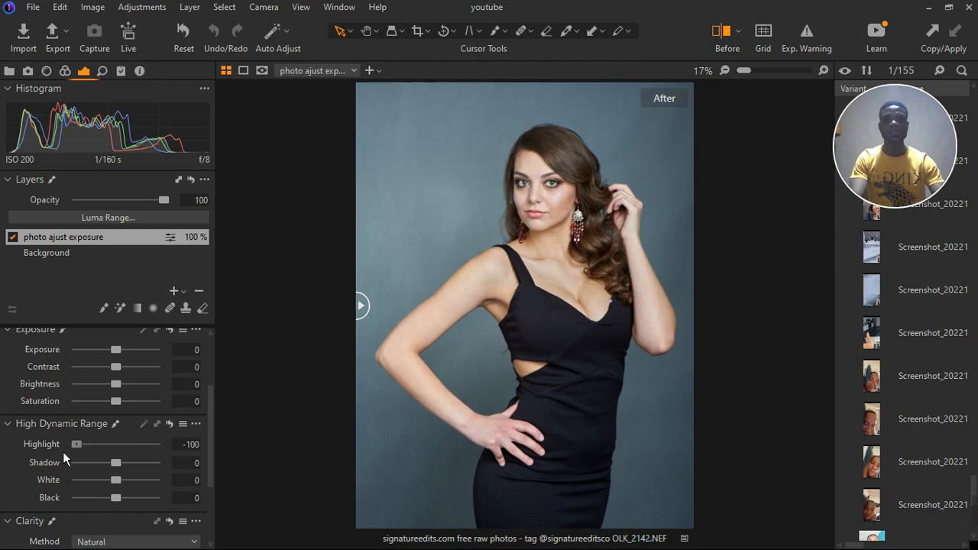
scroll(552, 184, up, 3)
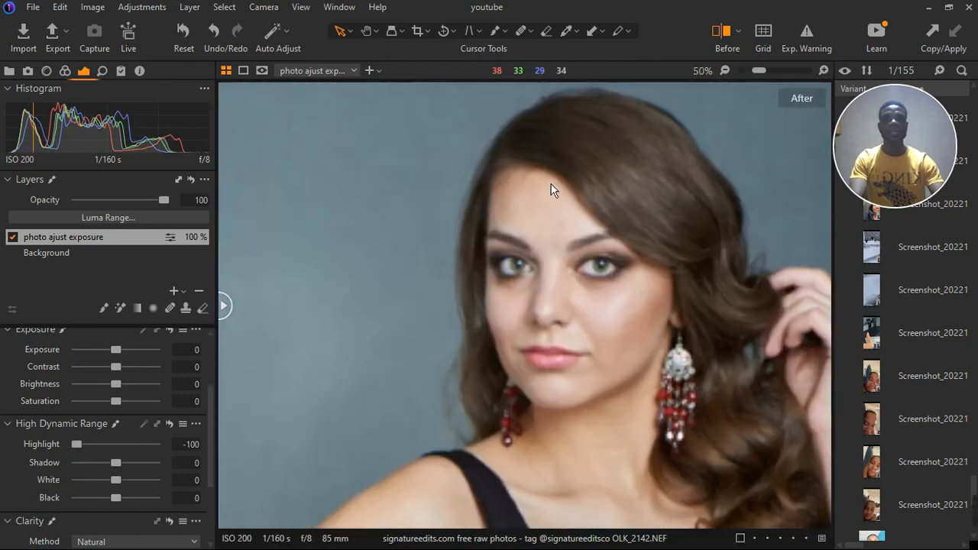
scroll(565, 263, down, 1)
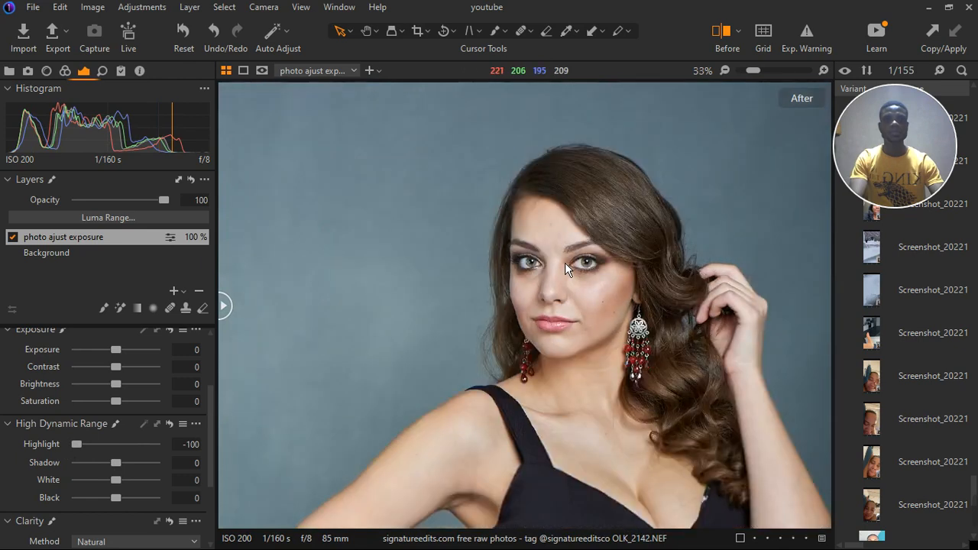
drag(119, 484, 94, 482)
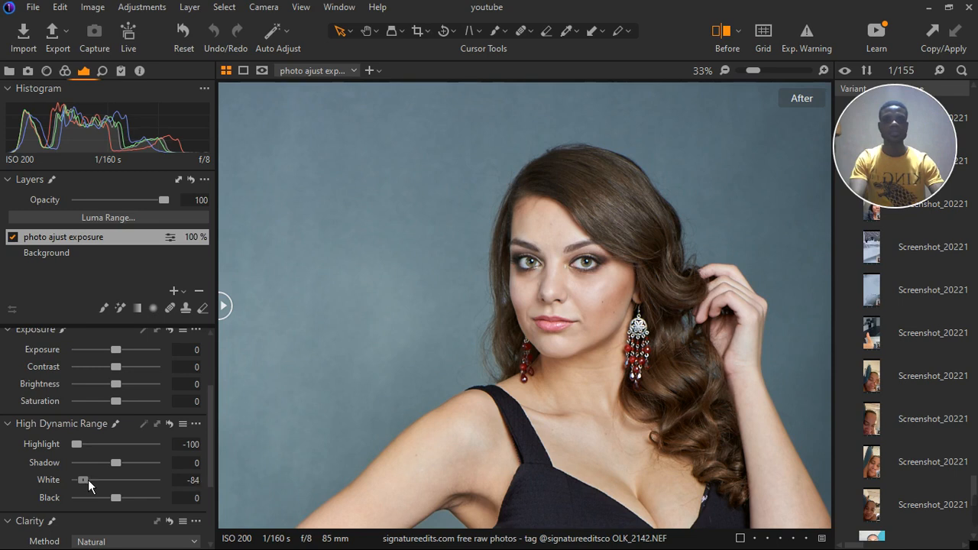
scroll(506, 342, down, 2)
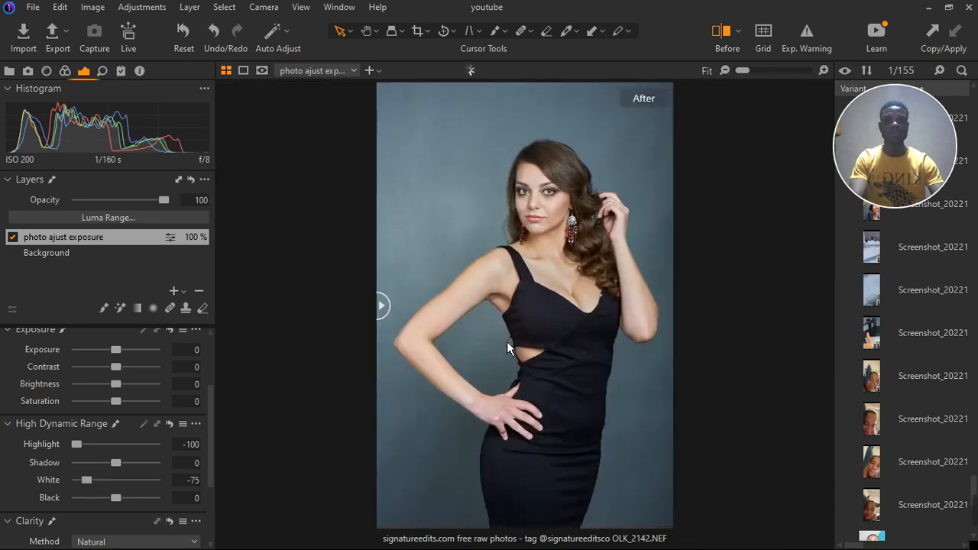
drag(382, 307, 307, 304)
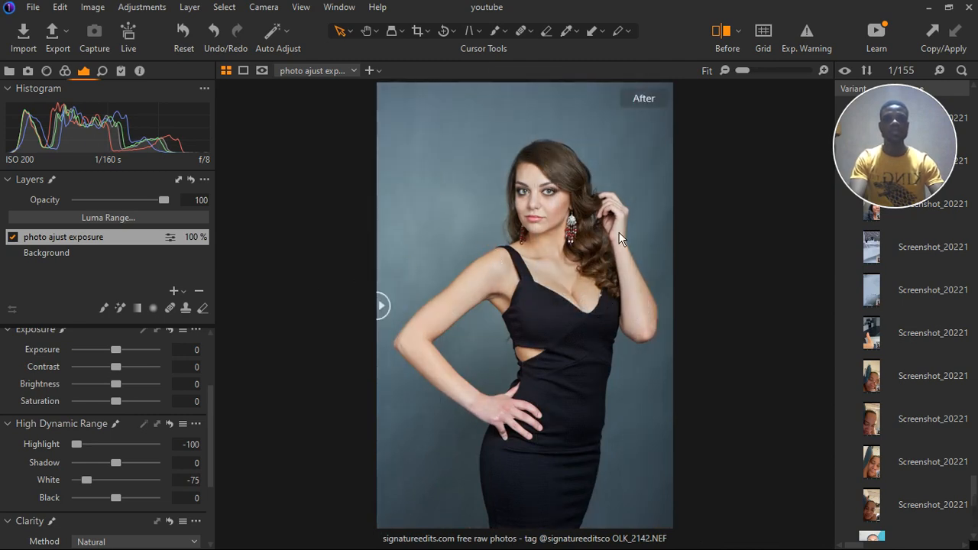
drag(82, 450, 90, 453)
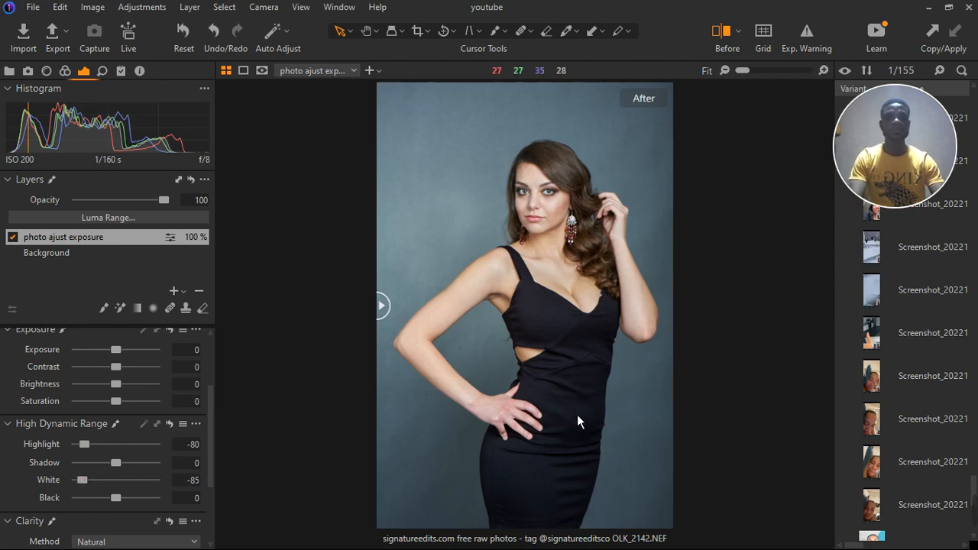
Compare the portrait's before and after views at several magnifications, toggling the exposure warning while checking the clipped areas on the earring.
scroll(555, 200, up, 1)
scroll(555, 200, up, 1)
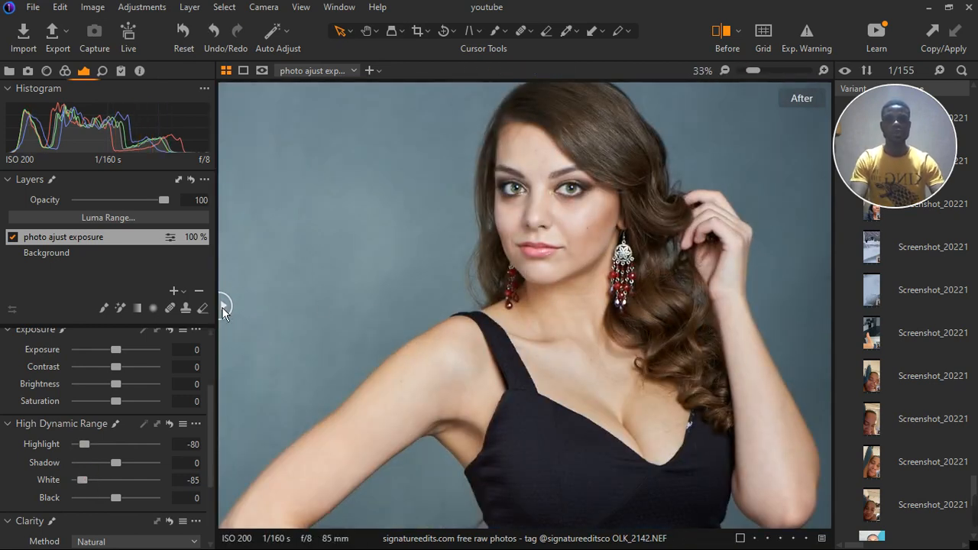
drag(231, 318, 891, 302)
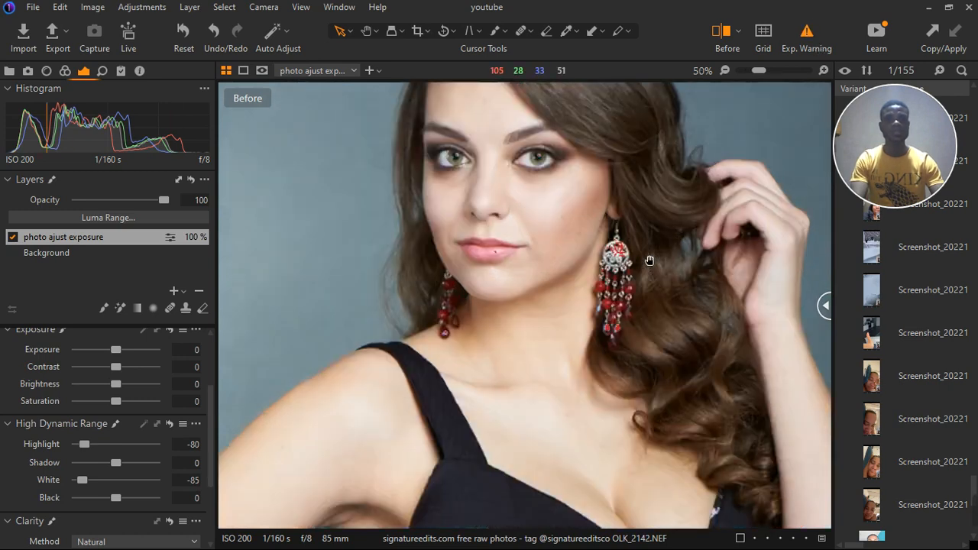
click(649, 262)
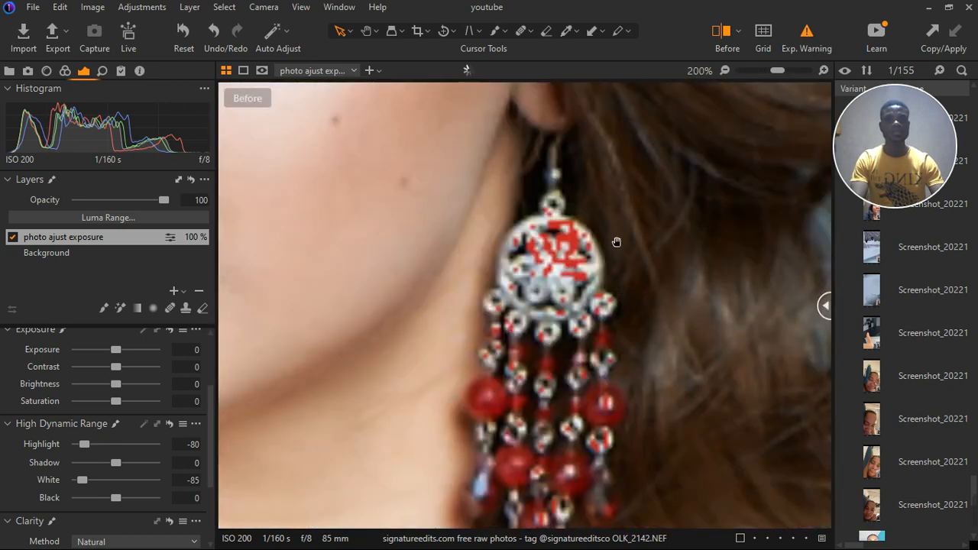
click(816, 44)
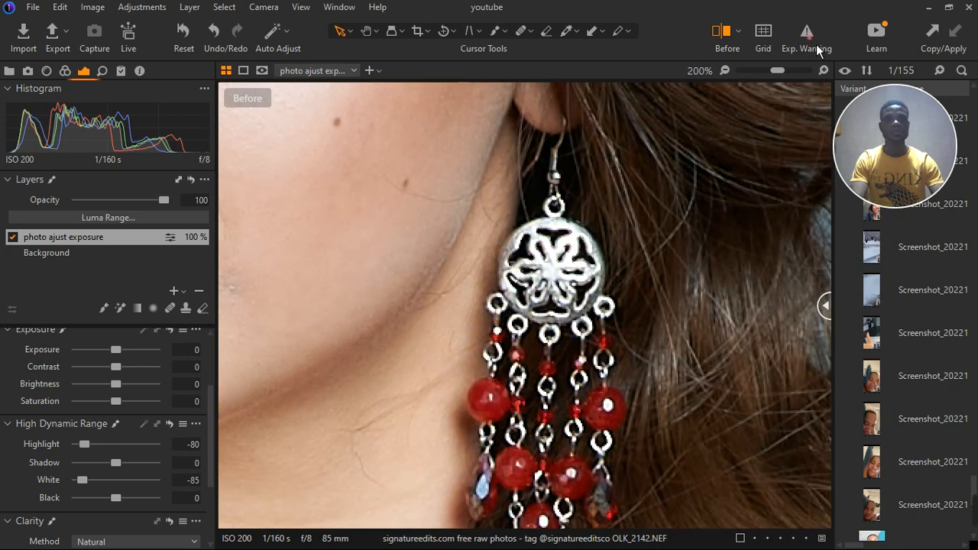
click(813, 46)
click(487, 264)
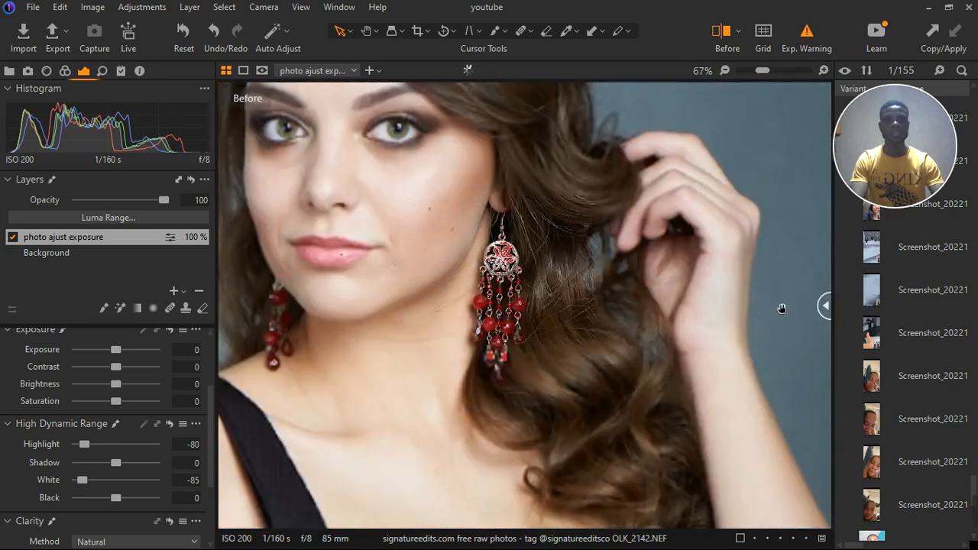
drag(828, 312, 229, 306)
scroll(391, 267, down, 2)
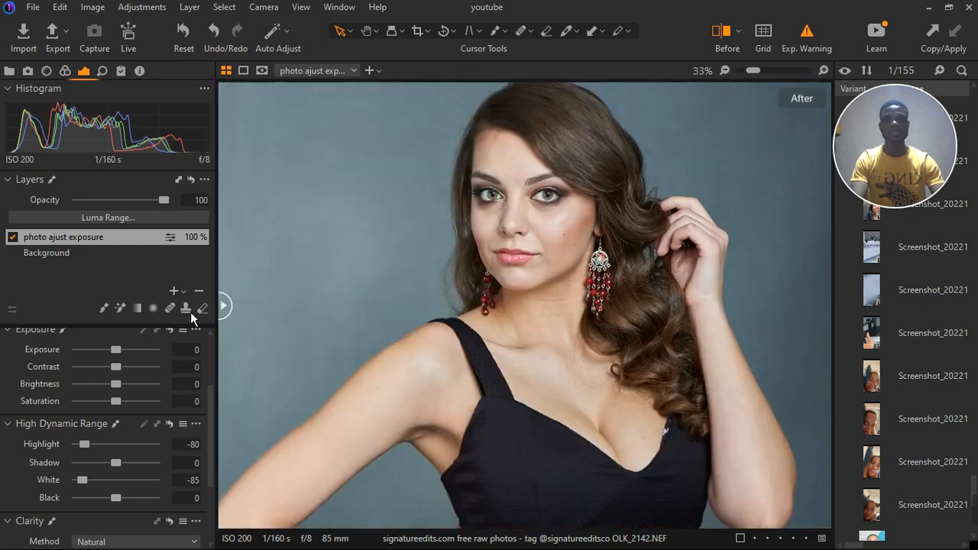
scroll(403, 290, down, 1)
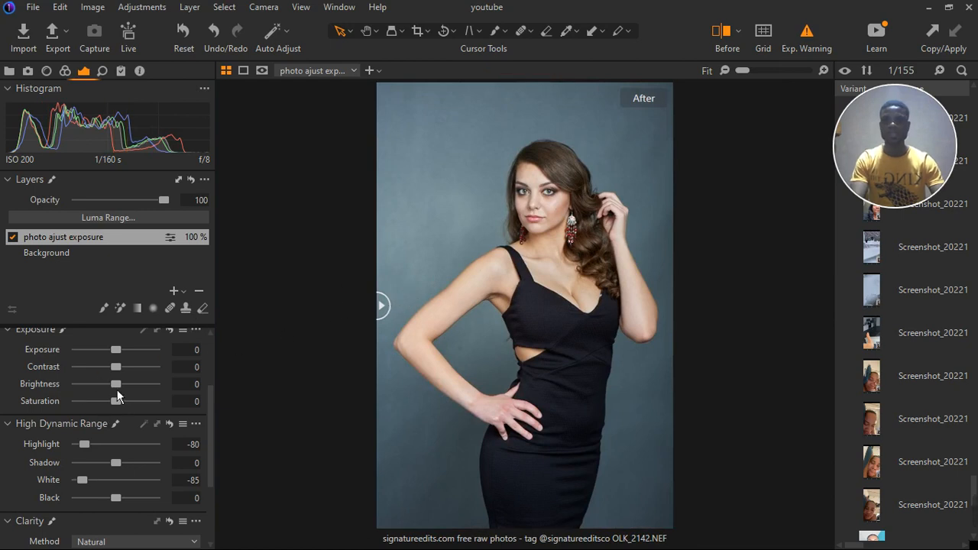
Lower the exposure layer's Brightness to -9 and check the face, earring and full portrait.
drag(116, 387, 115, 389)
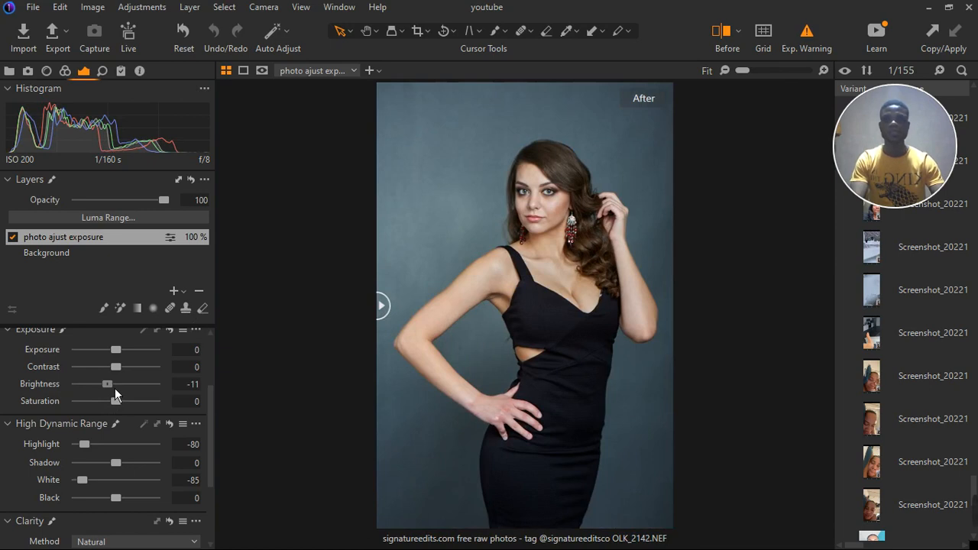
drag(116, 392, 117, 392)
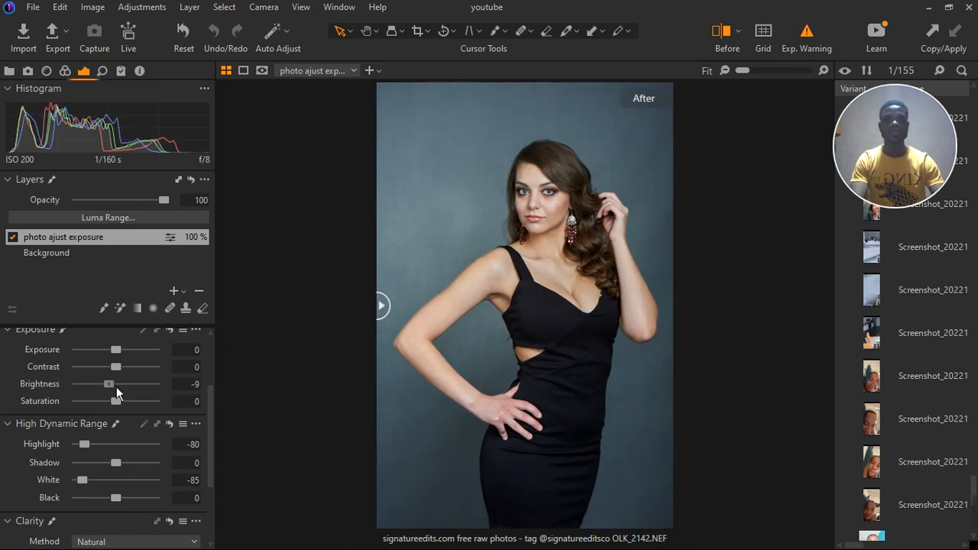
scroll(596, 240, up, 2)
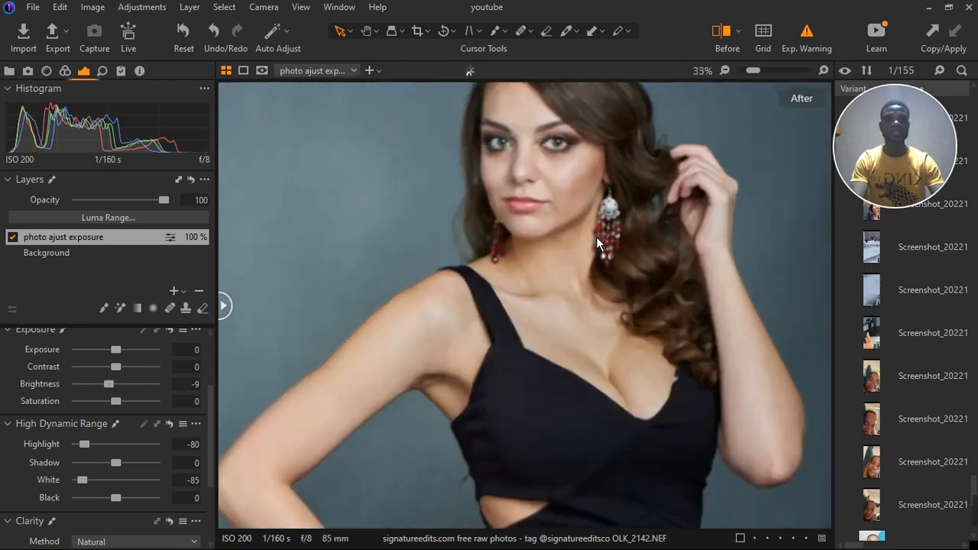
scroll(596, 242, up, 1)
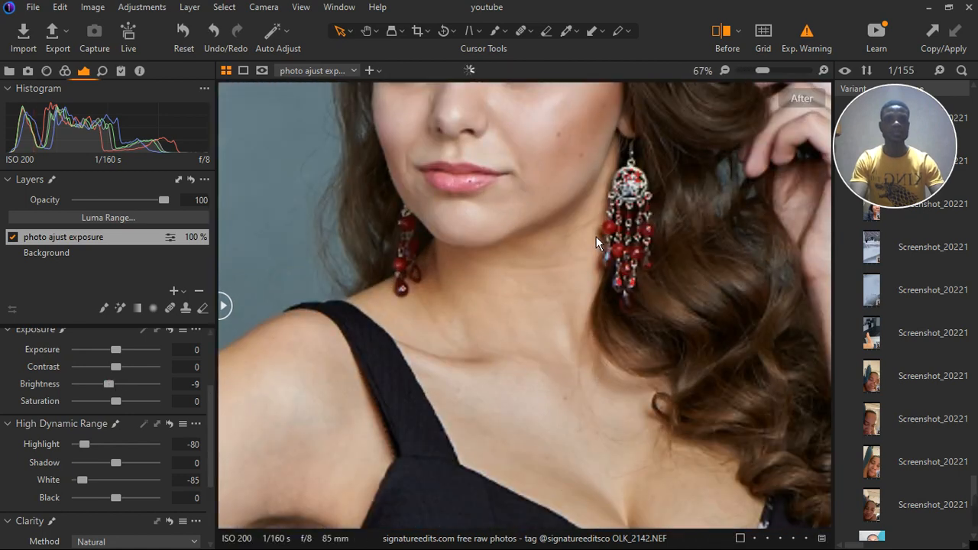
scroll(546, 282, down, 3)
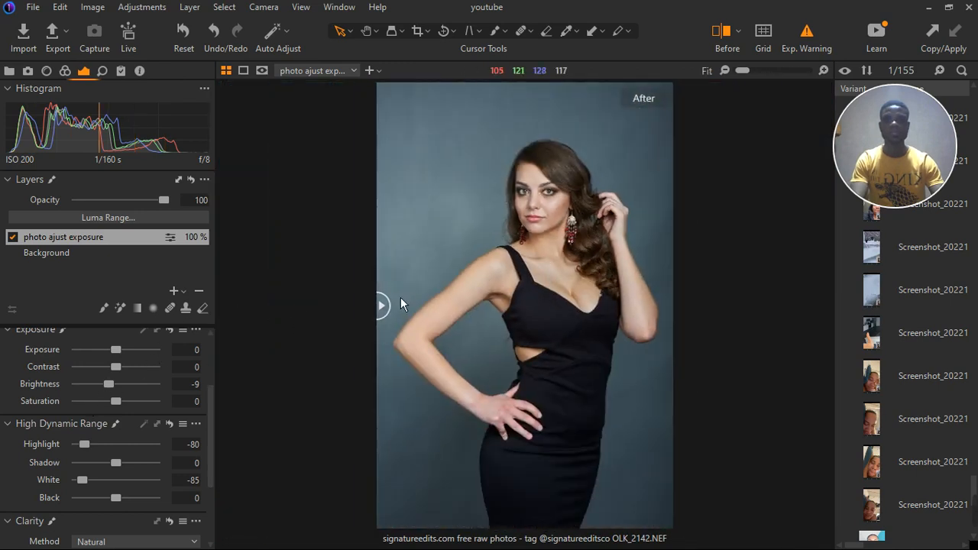
drag(382, 306, 212, 298)
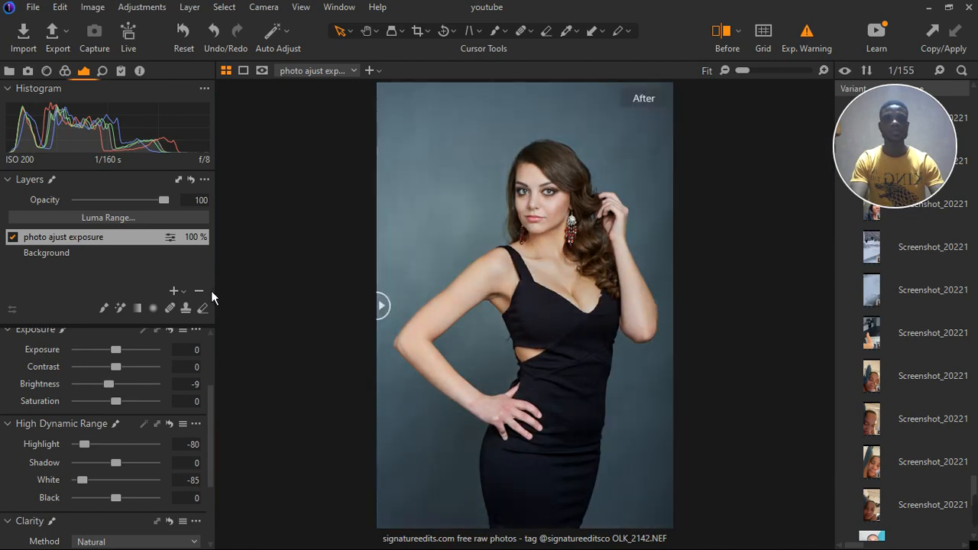
drag(494, 308, 215, 310)
scroll(570, 208, up, 2)
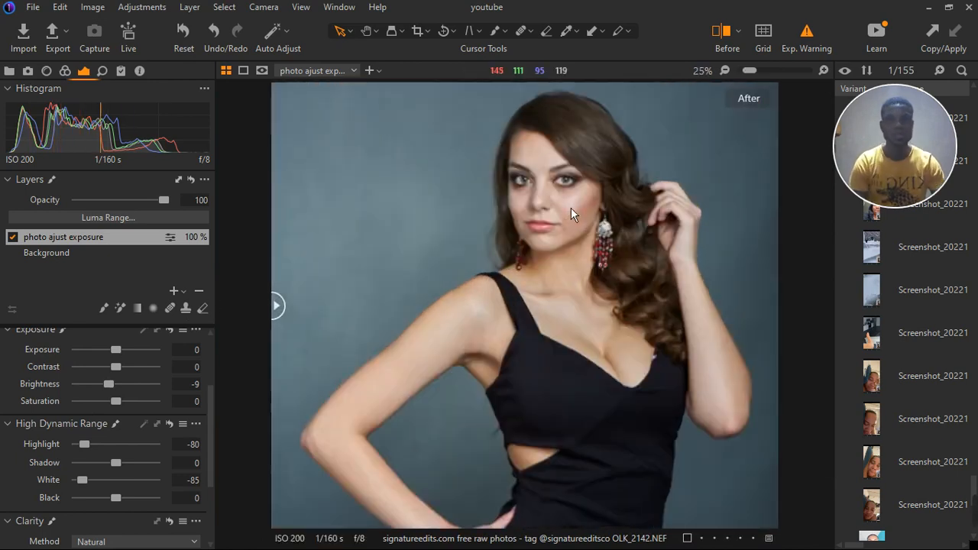
scroll(571, 208, down, 2)
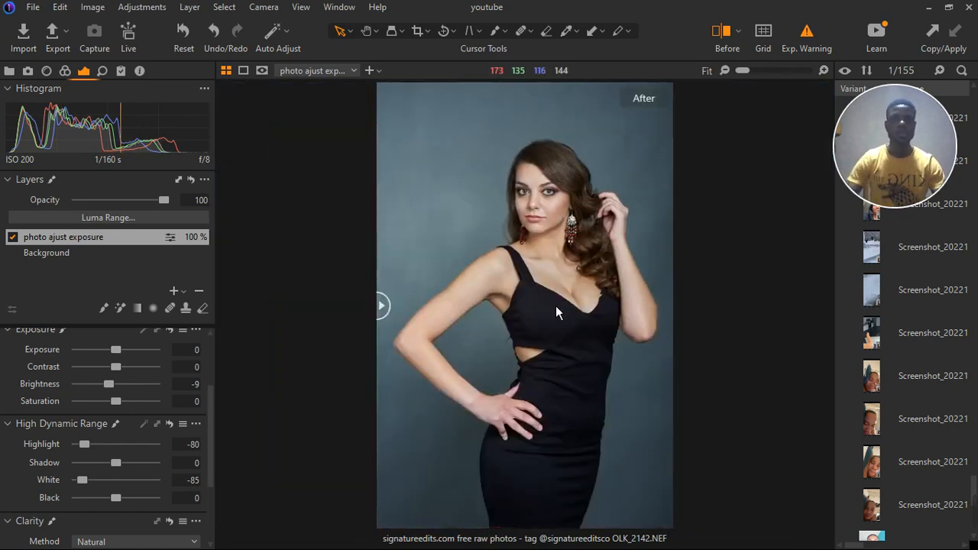
Select the Background layer and compare the portrait with the "photo ajust exposure" layer turned off and on, up close and at full view.
scroll(540, 189, up, 4)
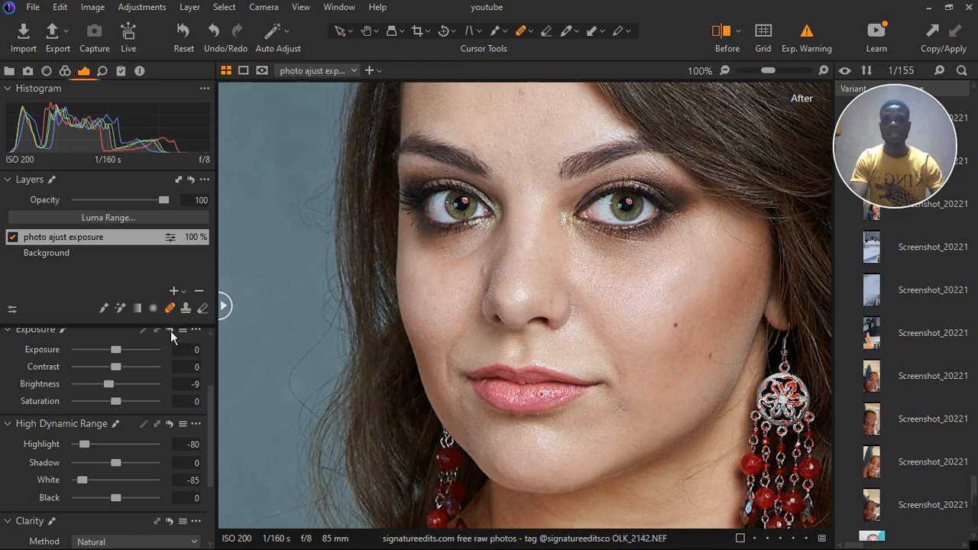
click(46, 253)
scroll(596, 427, down, 2)
scroll(531, 304, down, 2)
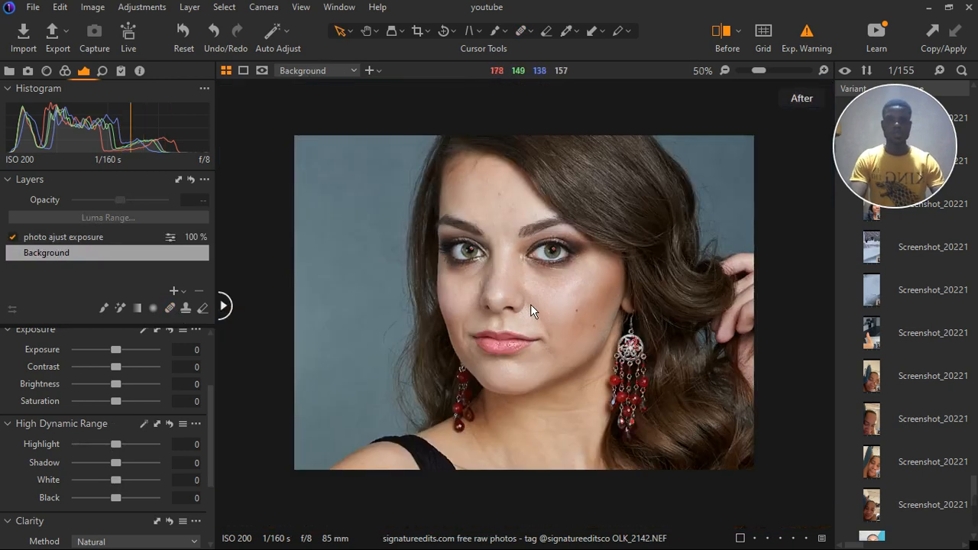
scroll(541, 268, down, 1)
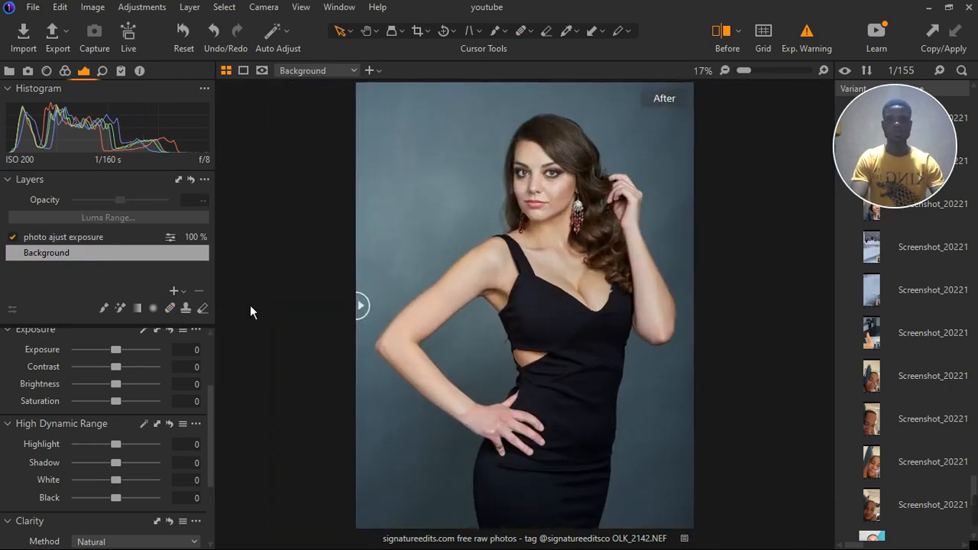
click(12, 237)
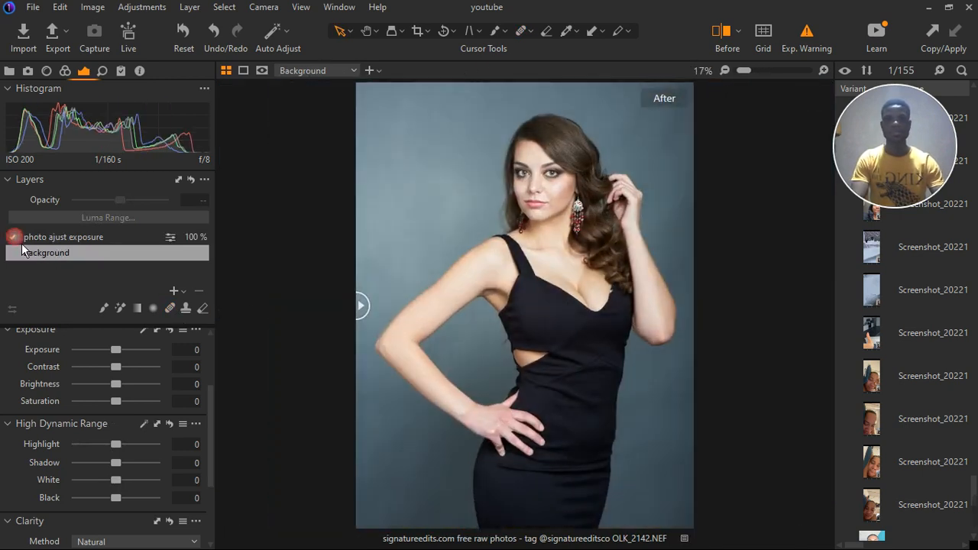
click(13, 237)
scroll(531, 254, down, 1)
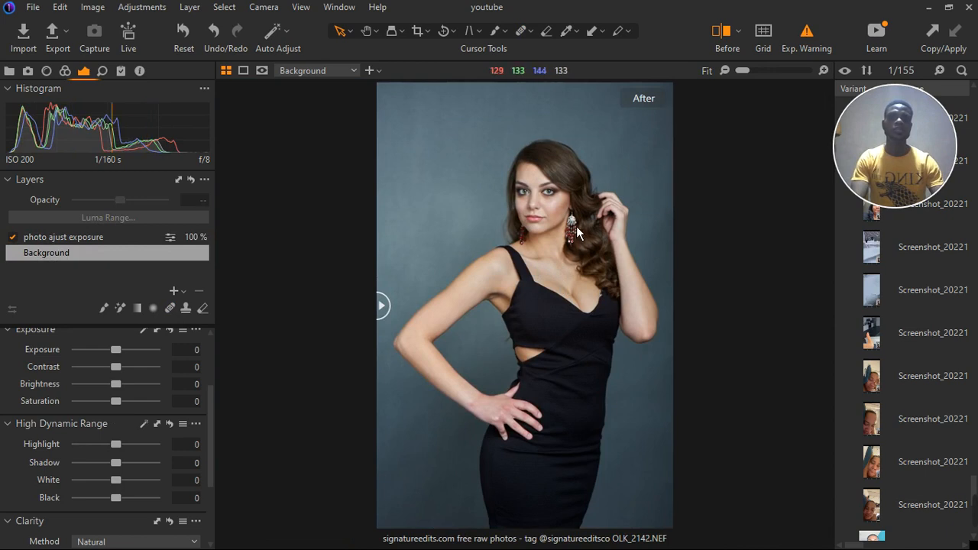
scroll(573, 237, up, 1)
scroll(577, 235, up, 1)
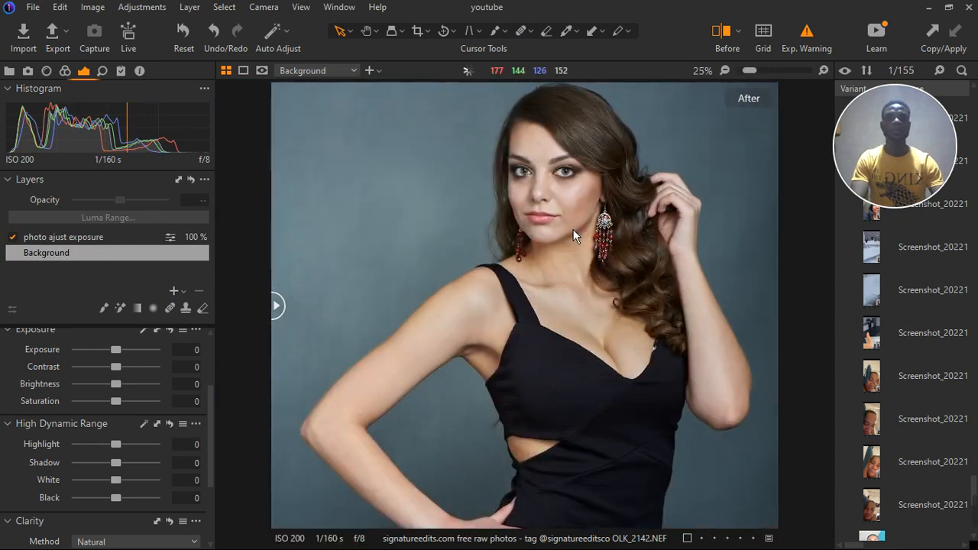
scroll(570, 200, down, 1)
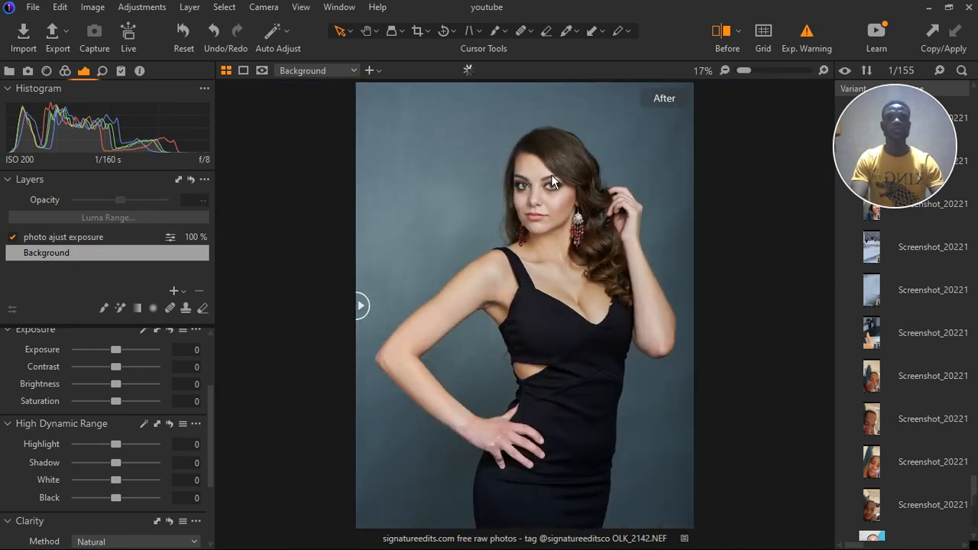
scroll(550, 174, up, 1)
scroll(550, 182, down, 1)
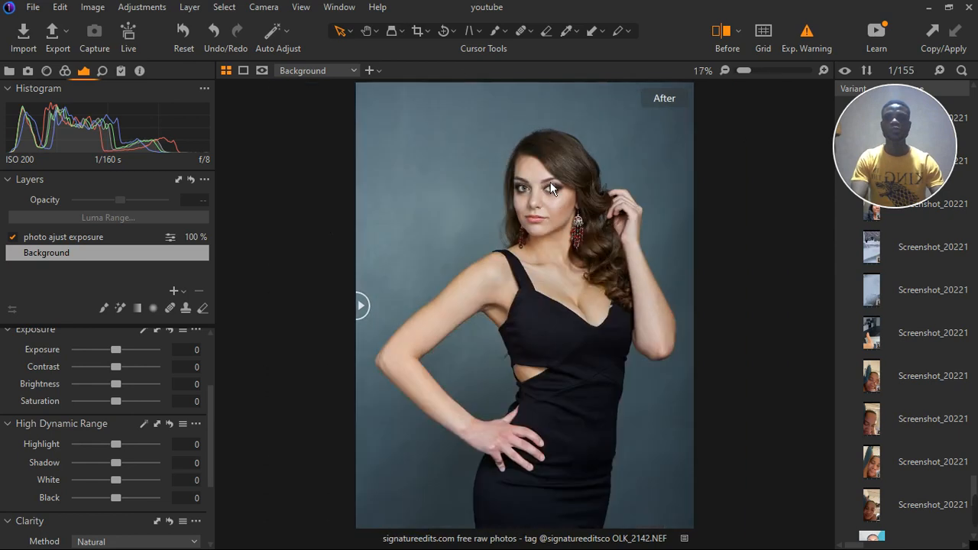
Reselect the "photo ajust exposure" layer and use the Heal tool to retouch the mark beside the shaded side of the nose.
click(66, 239)
scroll(534, 206, up, 6)
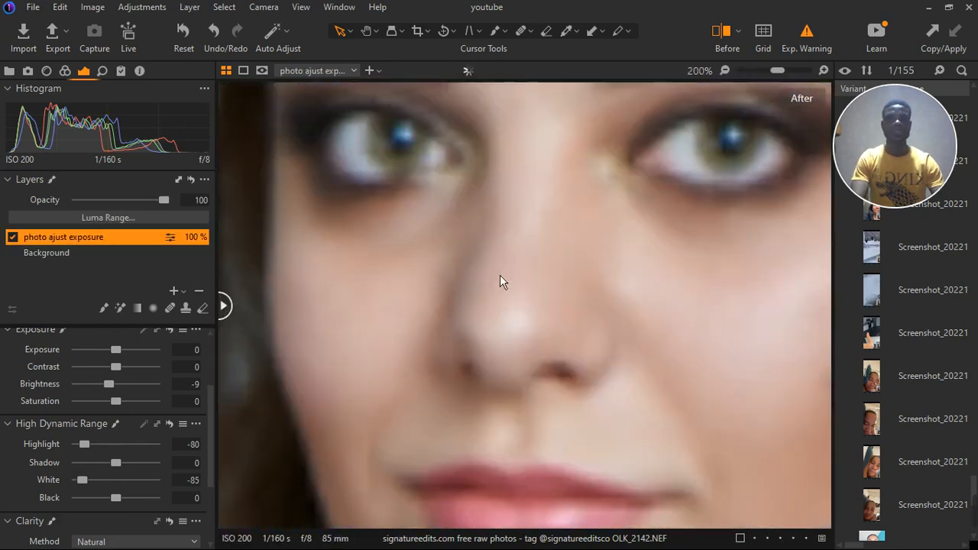
scroll(488, 286, down, 1)
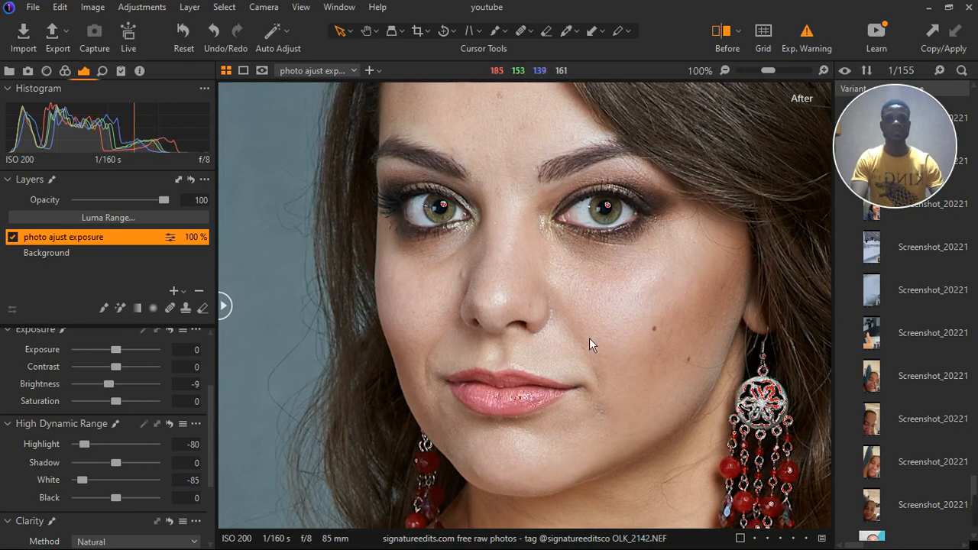
scroll(588, 336, down, 1)
scroll(555, 159, up, 1)
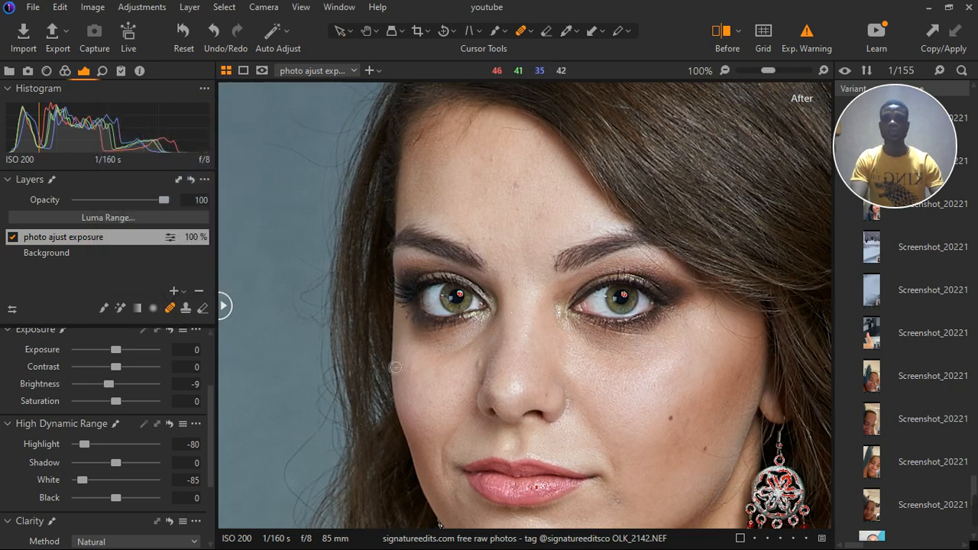
click(486, 372)
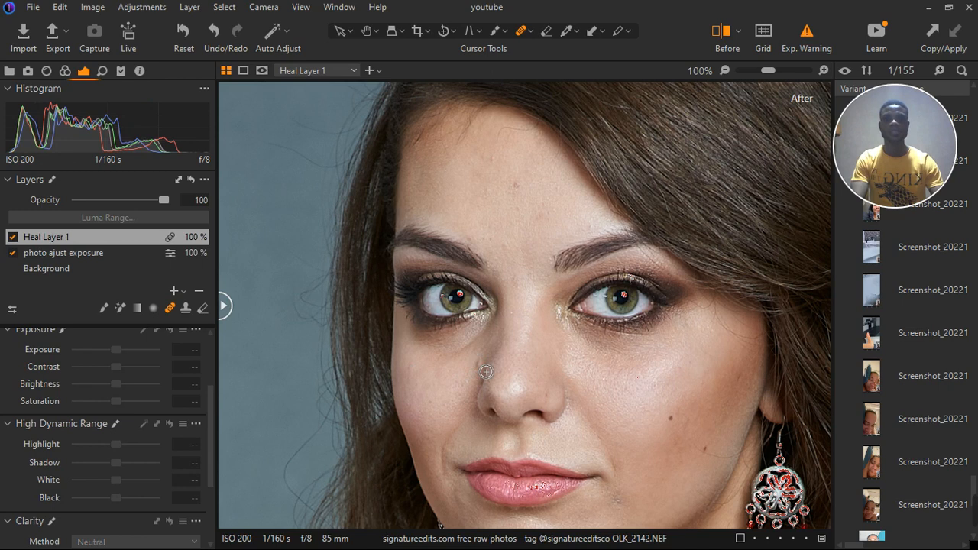
click(465, 407)
scroll(475, 393, up, 2)
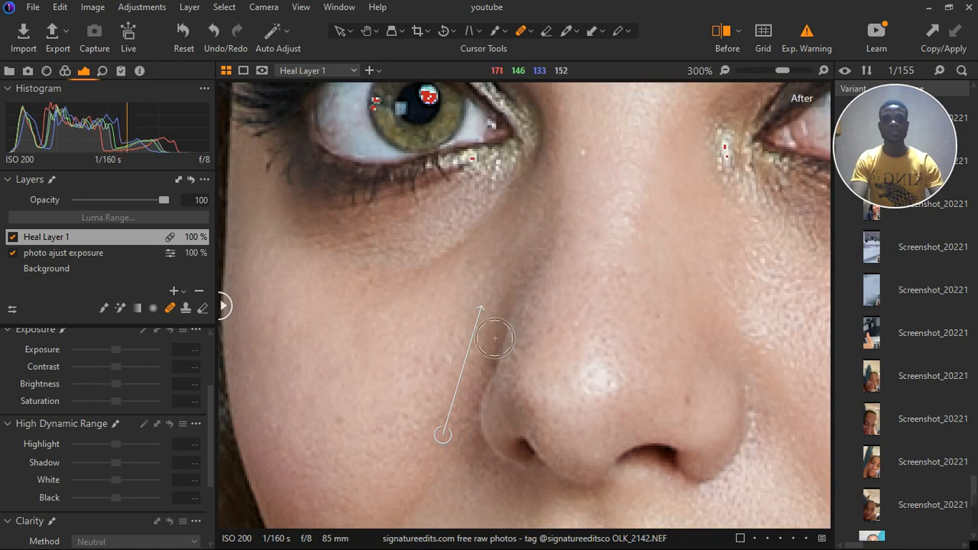
scroll(486, 382, down, 2)
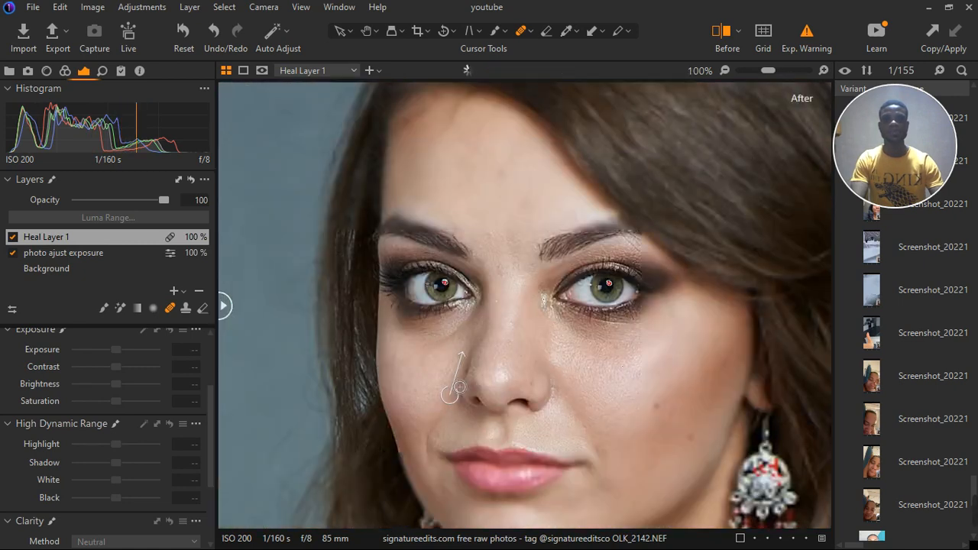
Heal a spot on the outer cheek just in front of the ear with the earring.
scroll(585, 398, down, 1)
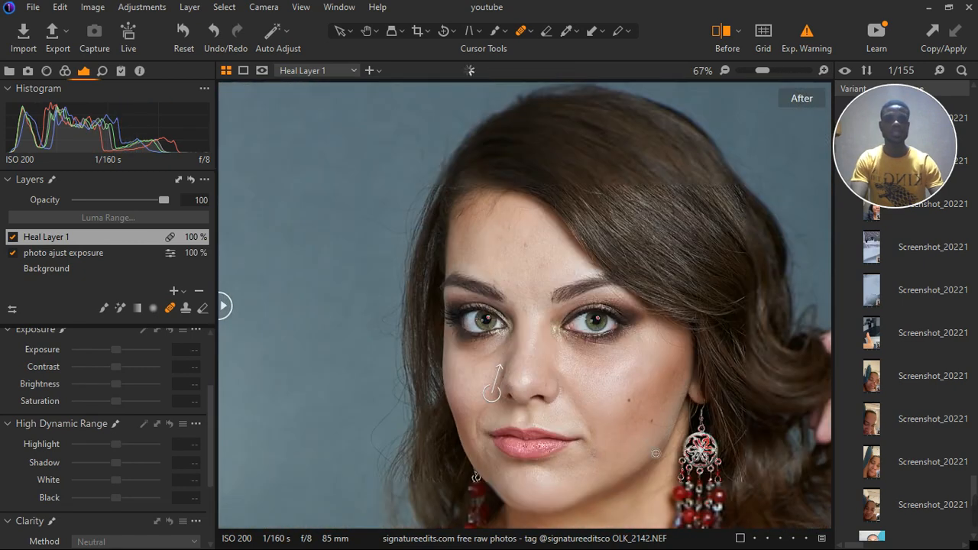
scroll(667, 462, up, 1)
scroll(667, 462, up, 2)
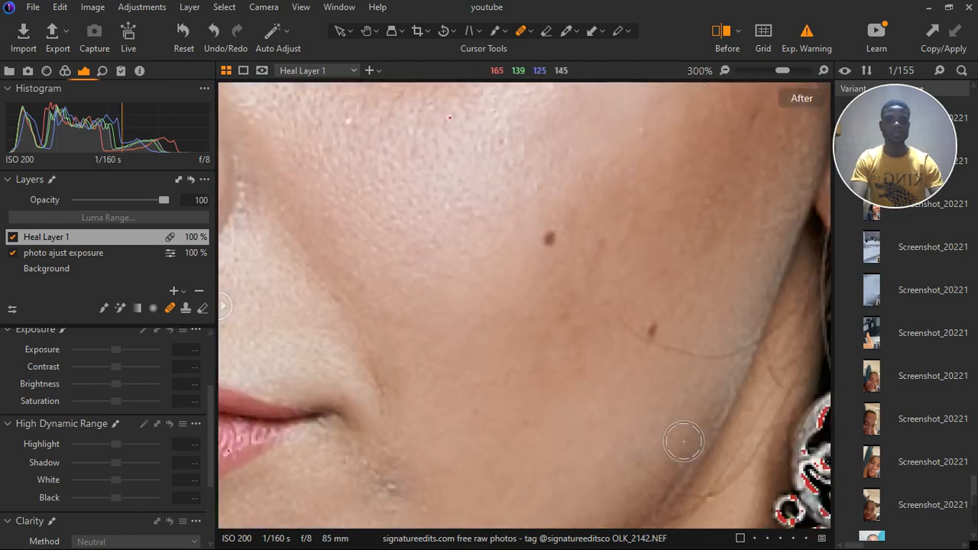
scroll(684, 438, down, 1)
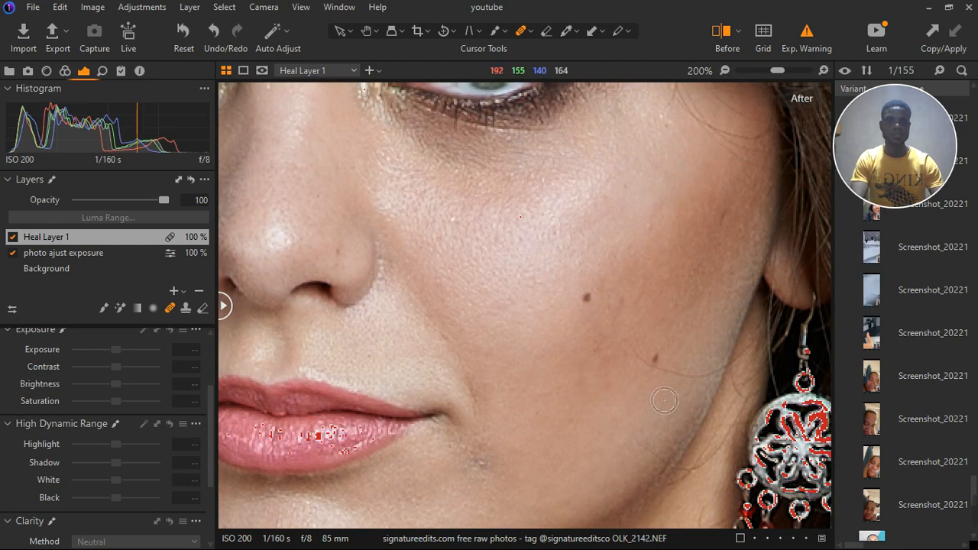
scroll(598, 381, down, 2)
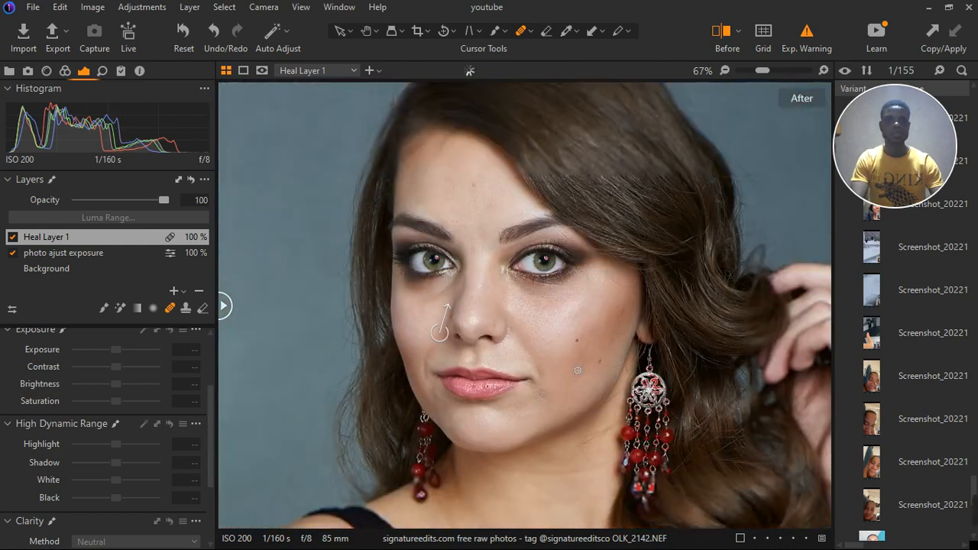
scroll(615, 316, up, 2)
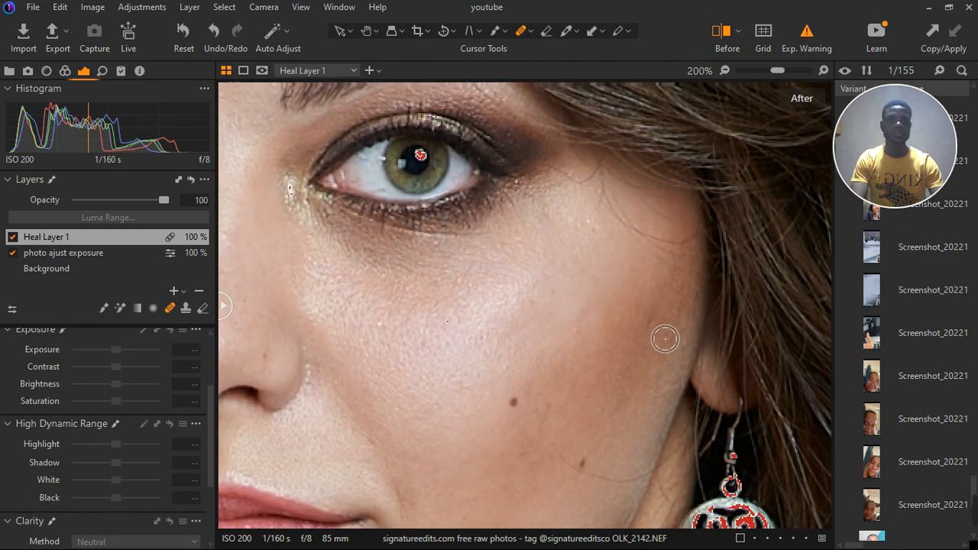
click(650, 324)
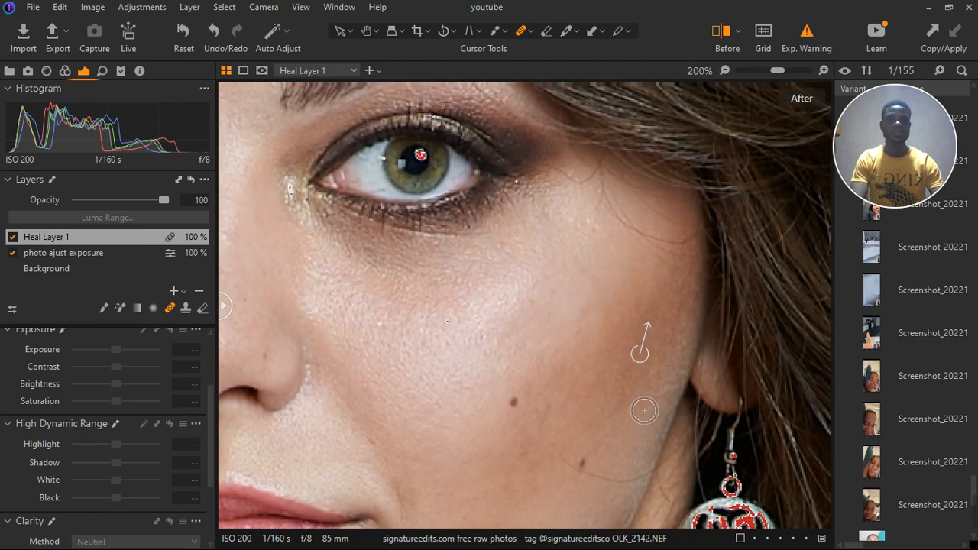
Heal the dark mark on the skin just below the corner of the mouth on the earring side.
scroll(623, 343, down, 1)
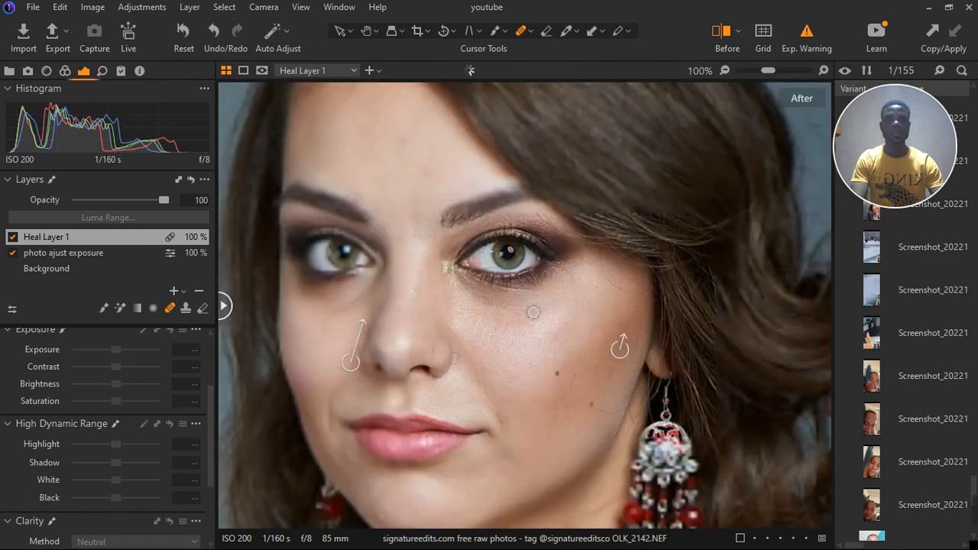
scroll(535, 316, down, 1)
scroll(543, 381, up, 2)
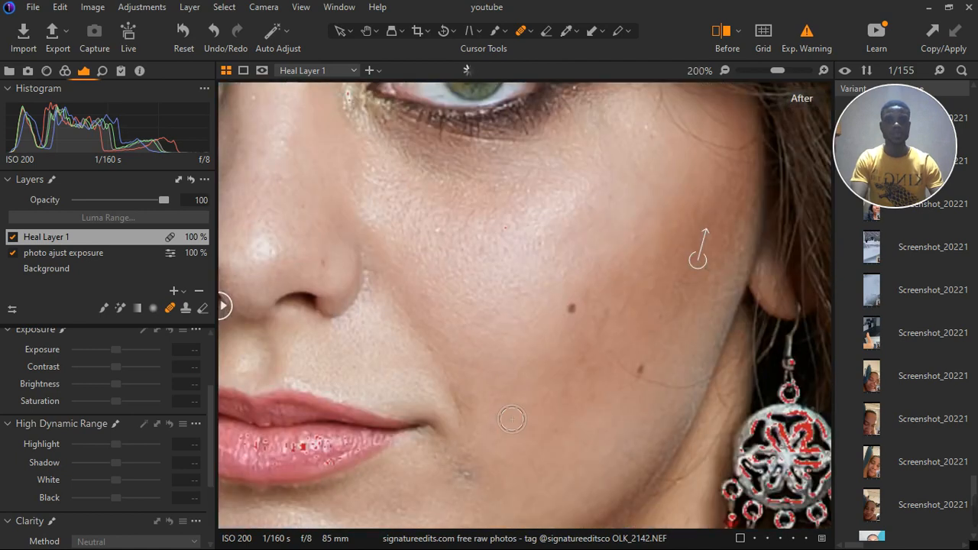
click(462, 474)
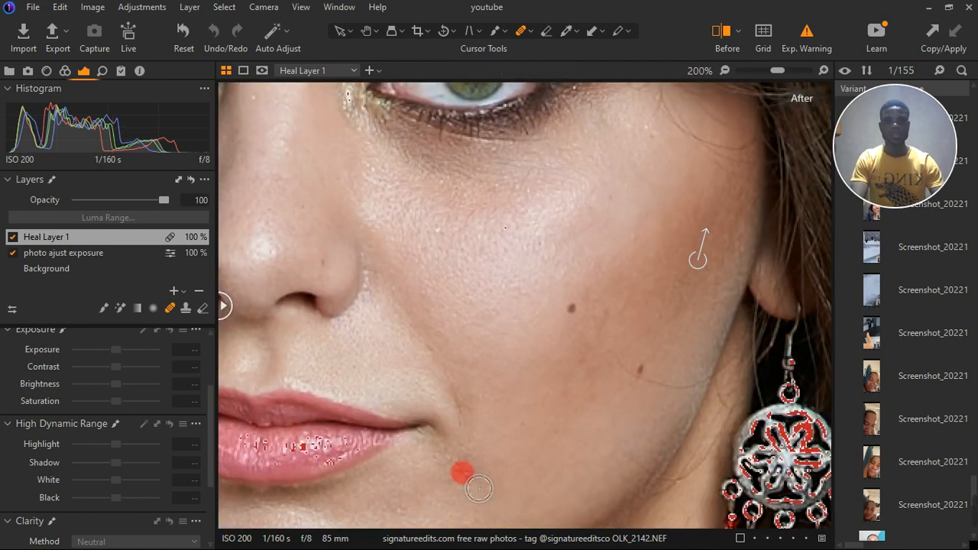
Try to heal the stray hair strands on the neck beside the earring, and undo the stroke.
scroll(547, 403, down, 1)
scroll(547, 403, down, 2)
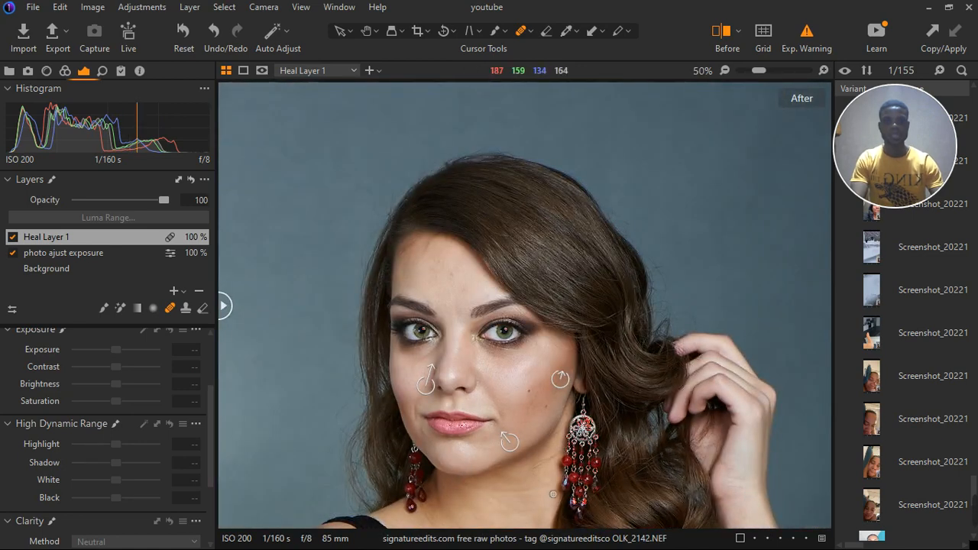
scroll(550, 489, up, 1)
scroll(565, 504, up, 2)
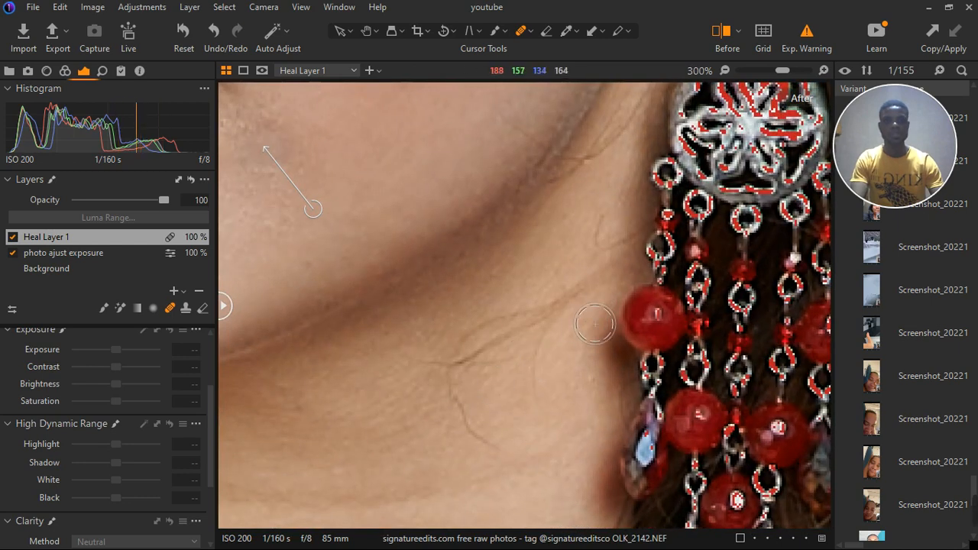
drag(452, 356, 569, 297)
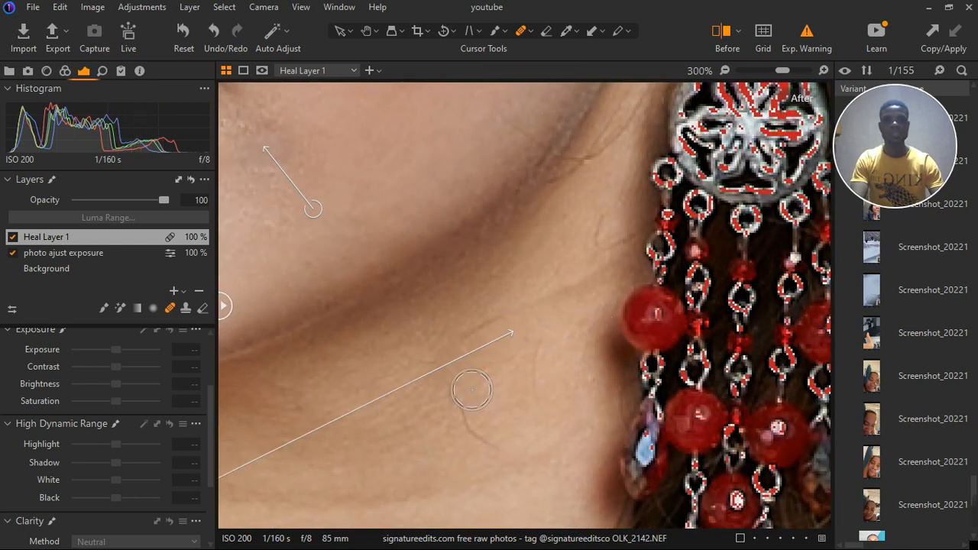
scroll(479, 403, down, 2)
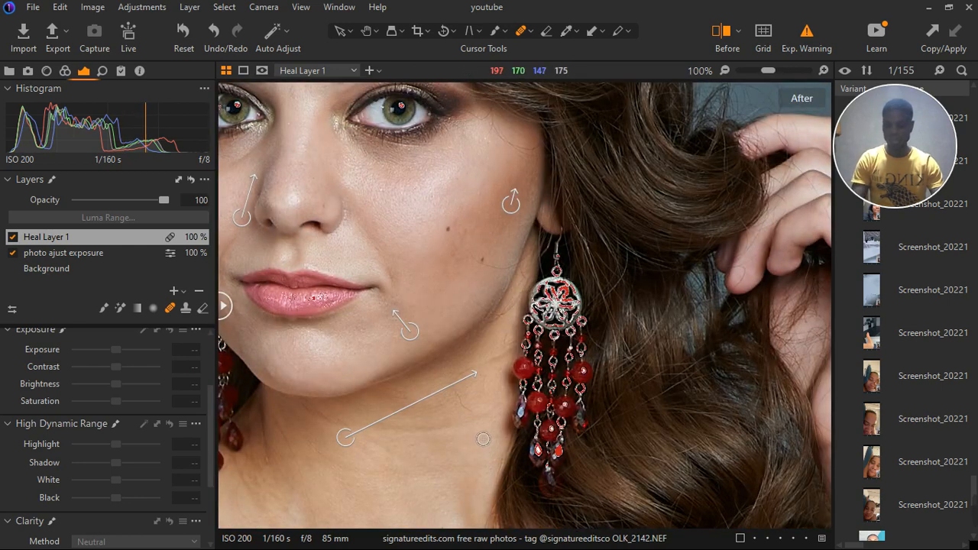
key(ctrl+z)
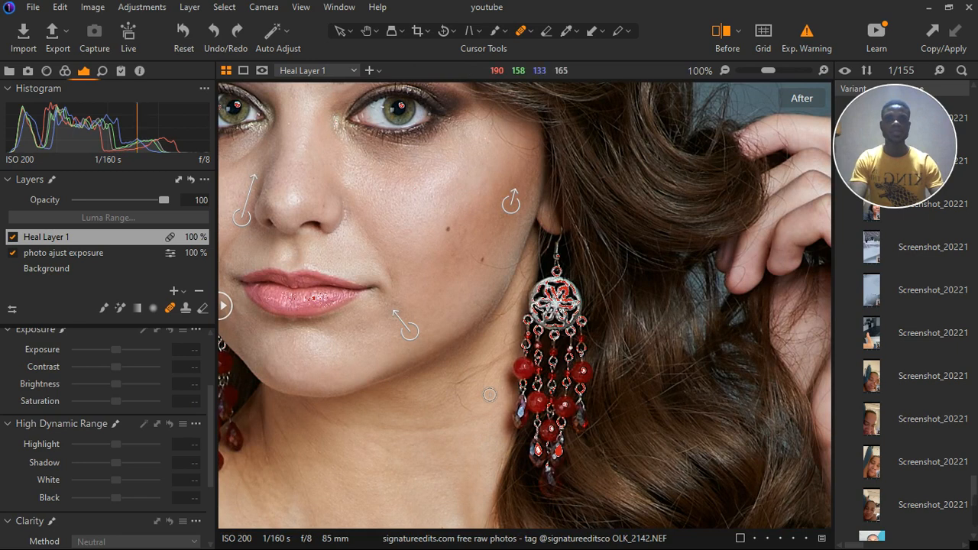
Heal the small blemishes on the upper and middle forehead above the eyebrows.
scroll(489, 416, down, 2)
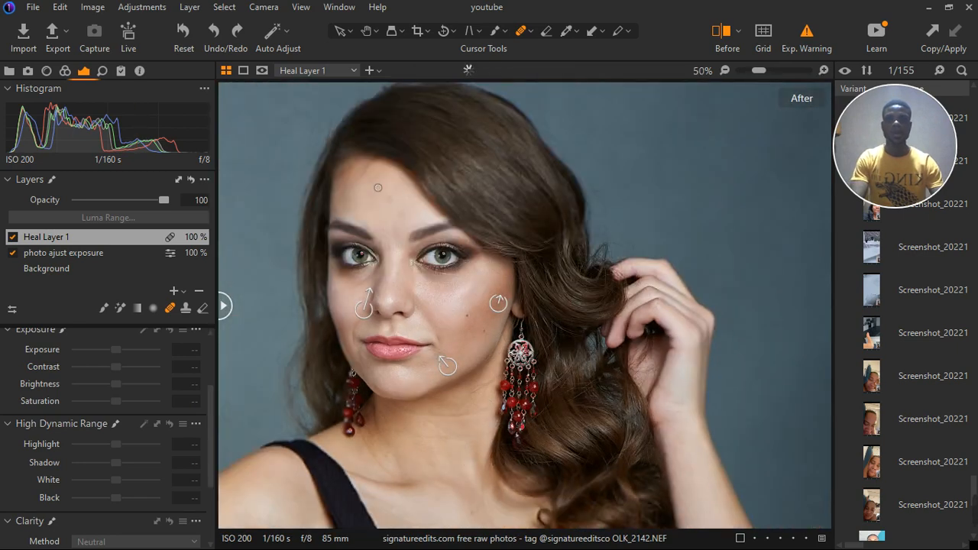
scroll(378, 196, up, 2)
scroll(385, 183, up, 3)
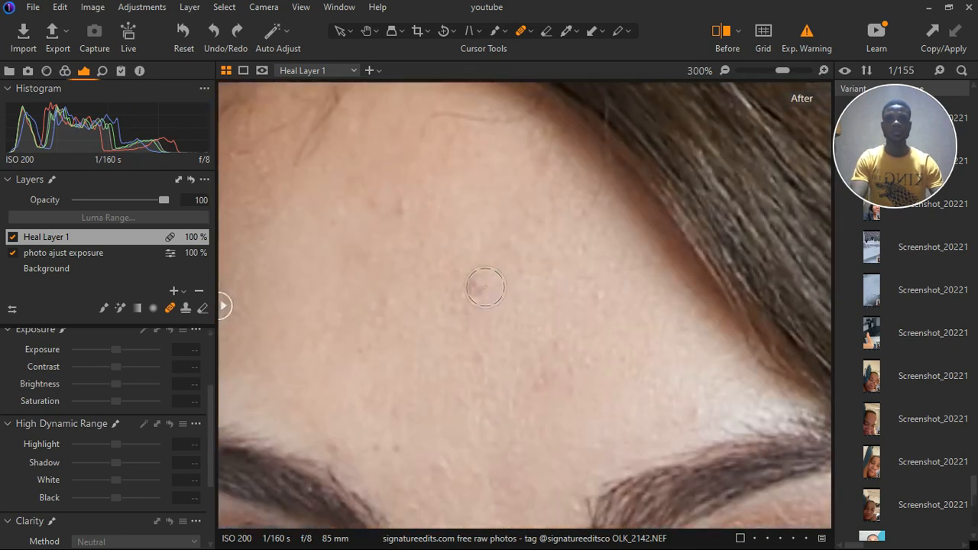
click(473, 284)
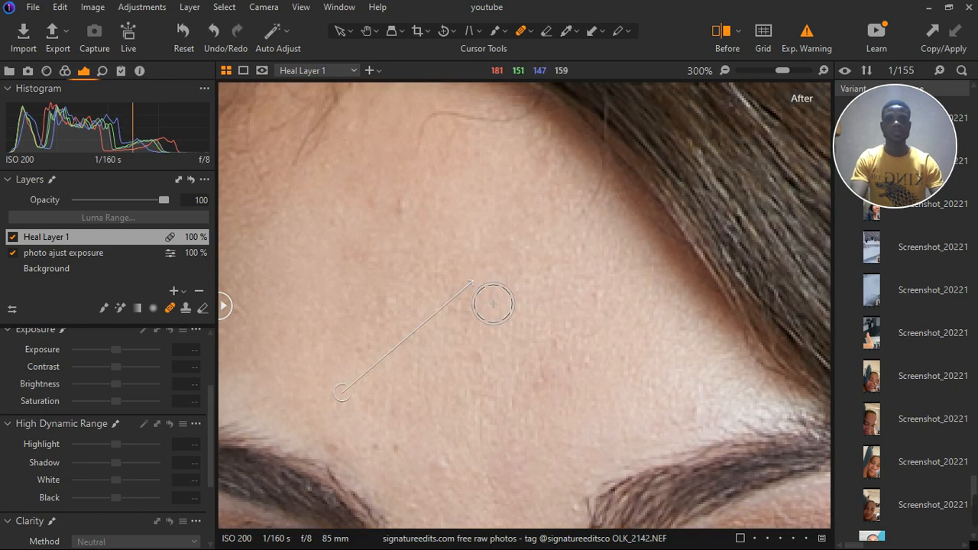
click(400, 208)
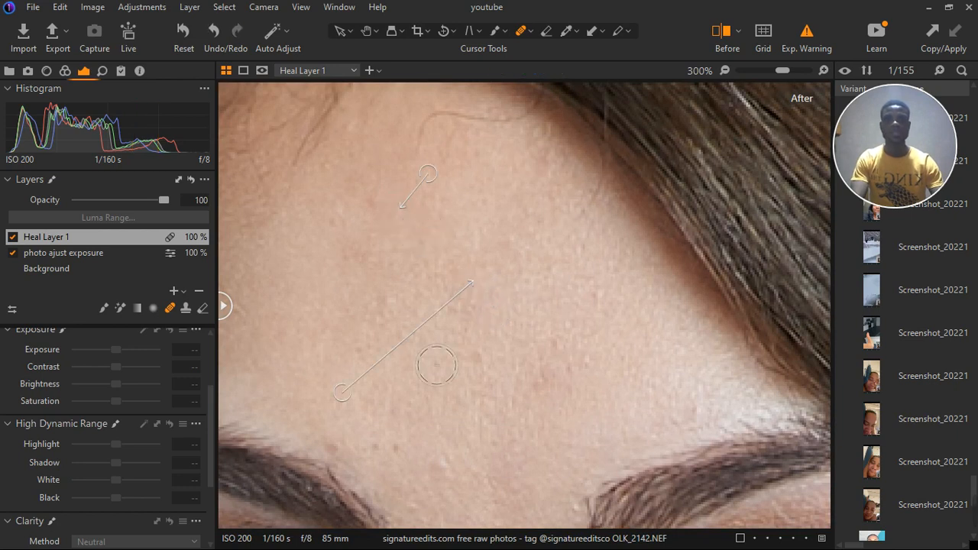
click(473, 363)
click(543, 383)
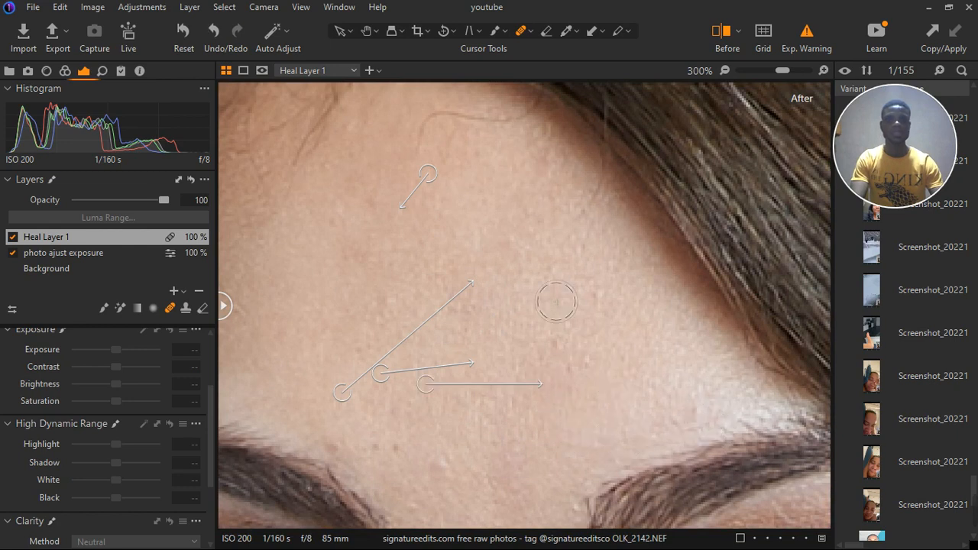
Heal the marks beside the shaded corner of the mouth and along the edge of the chin.
scroll(584, 271, down, 4)
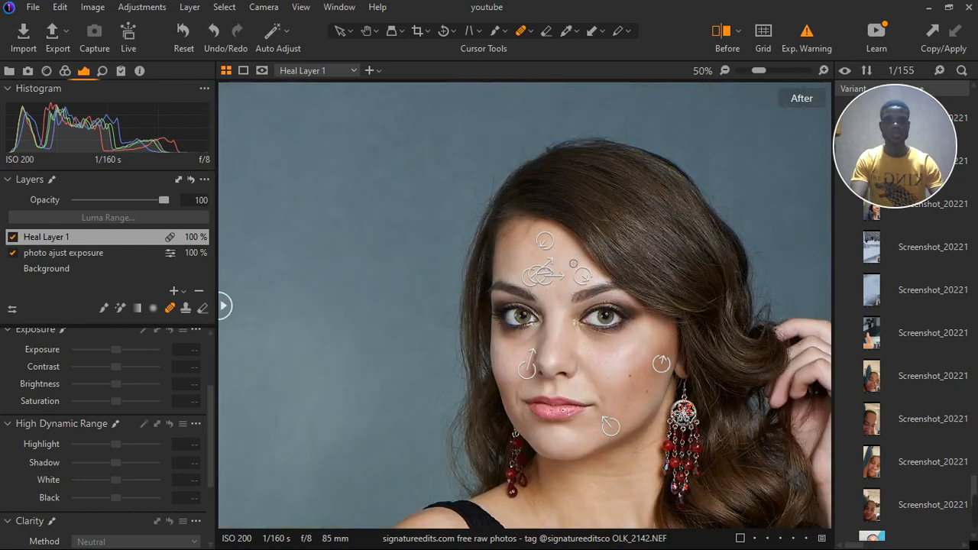
scroll(564, 358, down, 1)
scroll(561, 428, up, 4)
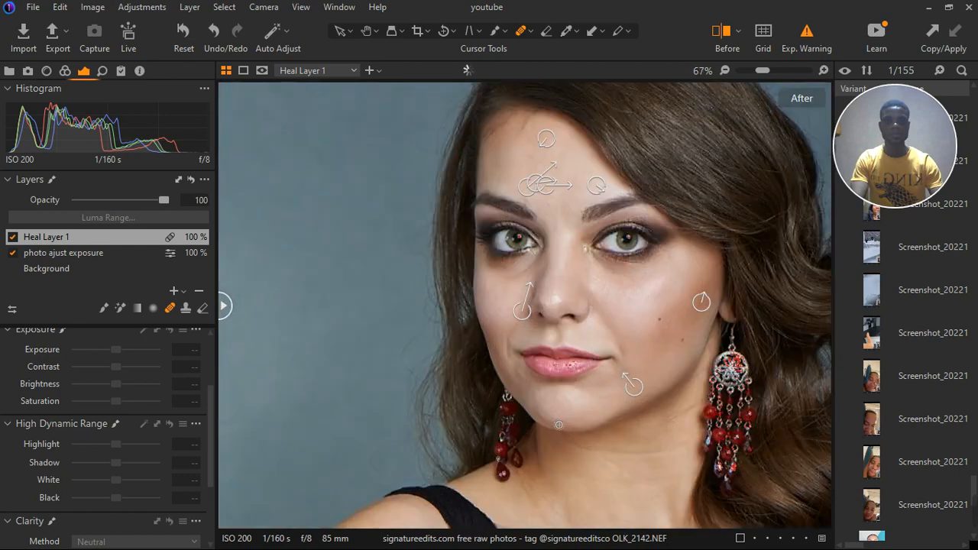
scroll(561, 427, up, 2)
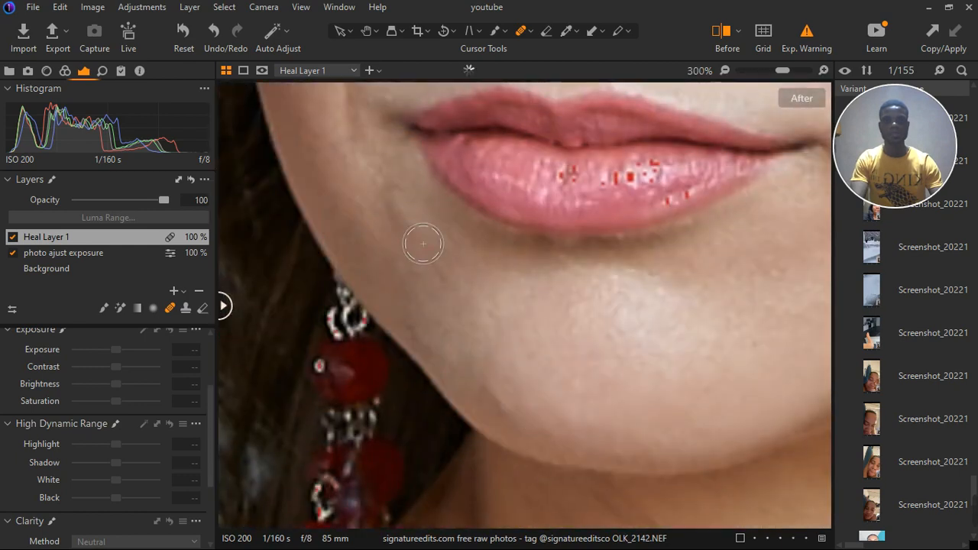
click(407, 209)
click(407, 209)
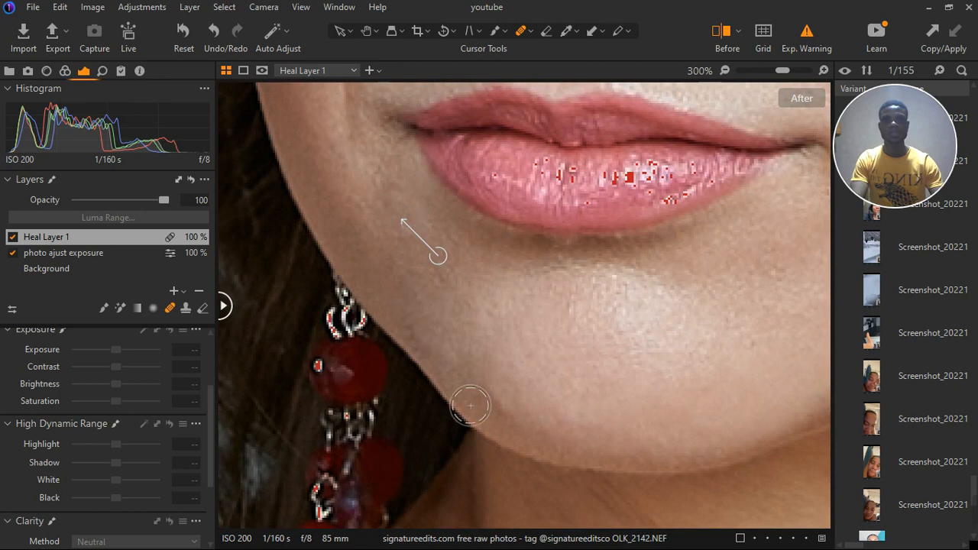
click(520, 429)
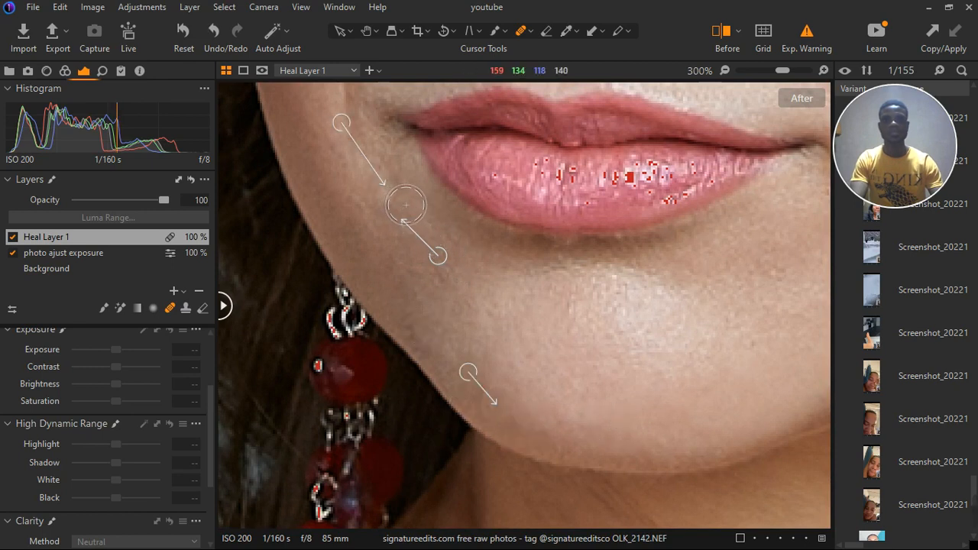
drag(406, 205, 380, 225)
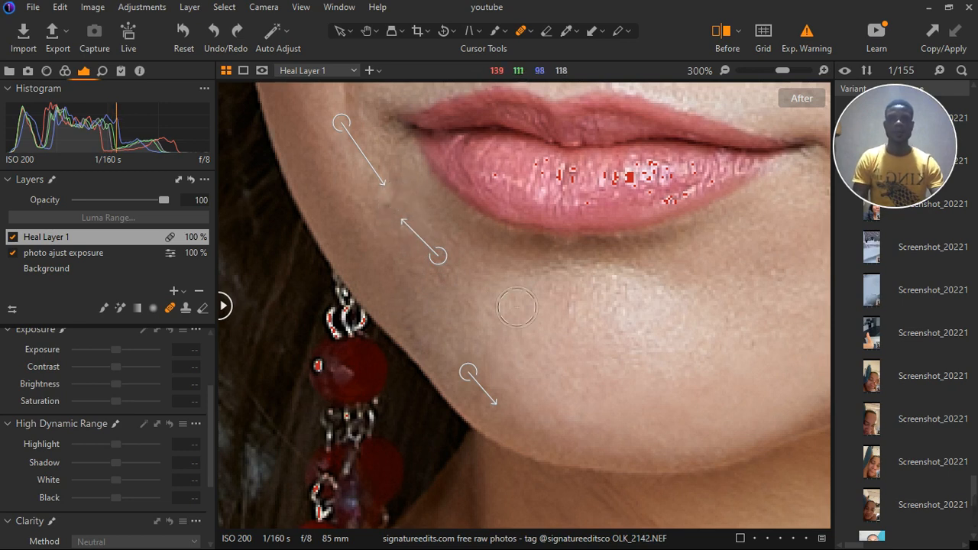
Check the healing on the full portrait using the visibility of Heal Layer 1, and switch to the Select cursor.
scroll(498, 295, down, 3)
scroll(585, 282, down, 2)
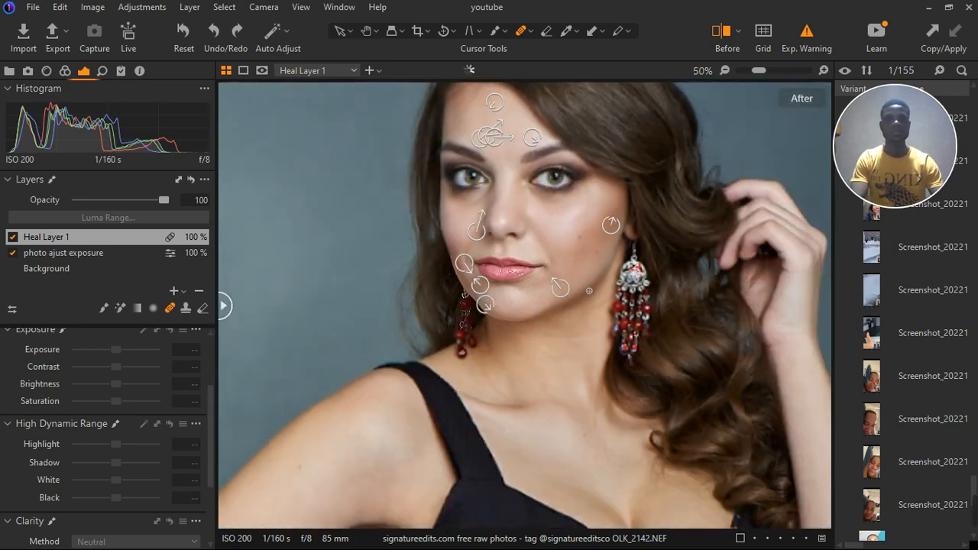
scroll(557, 356, down, 2)
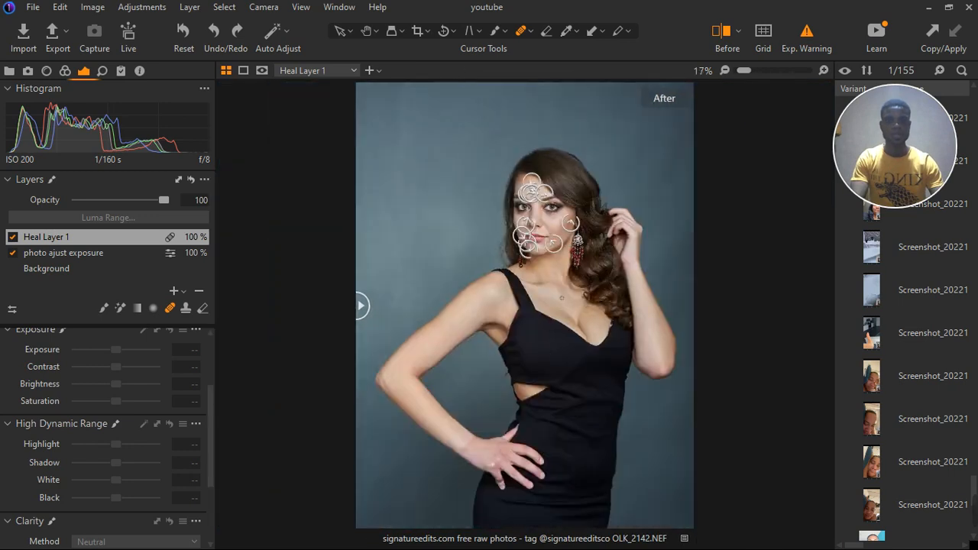
click(13, 237)
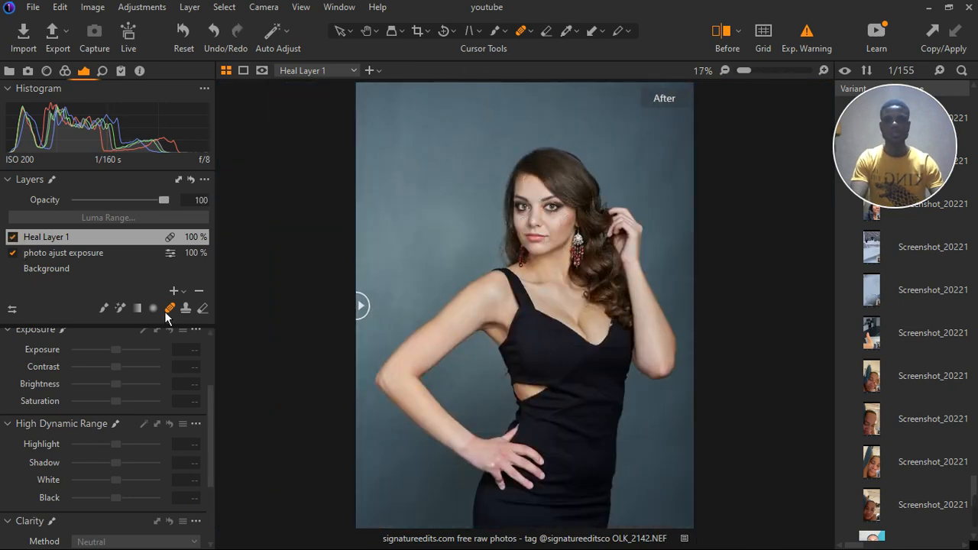
click(345, 38)
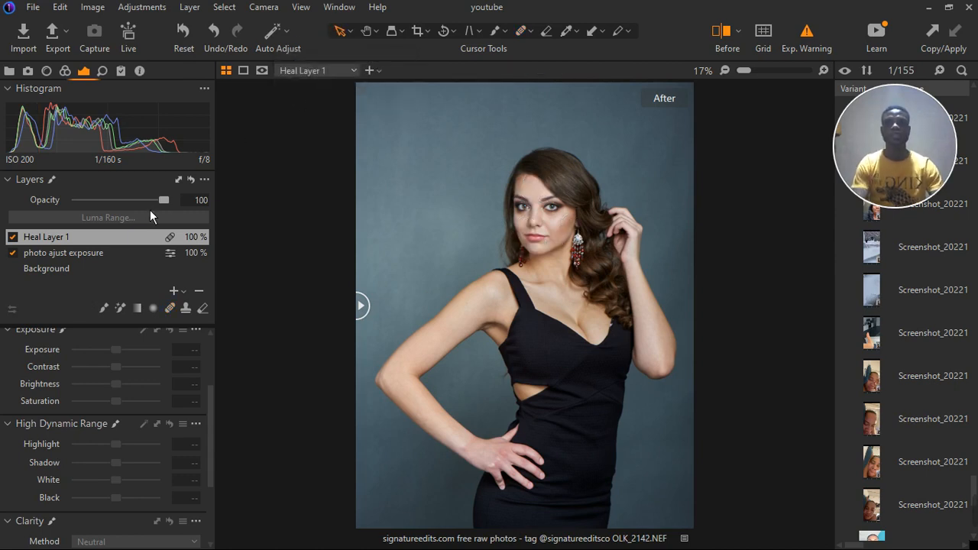
Add a new empty adjustment layer named "skin" and activate the Magic Brush for it.
click(181, 291)
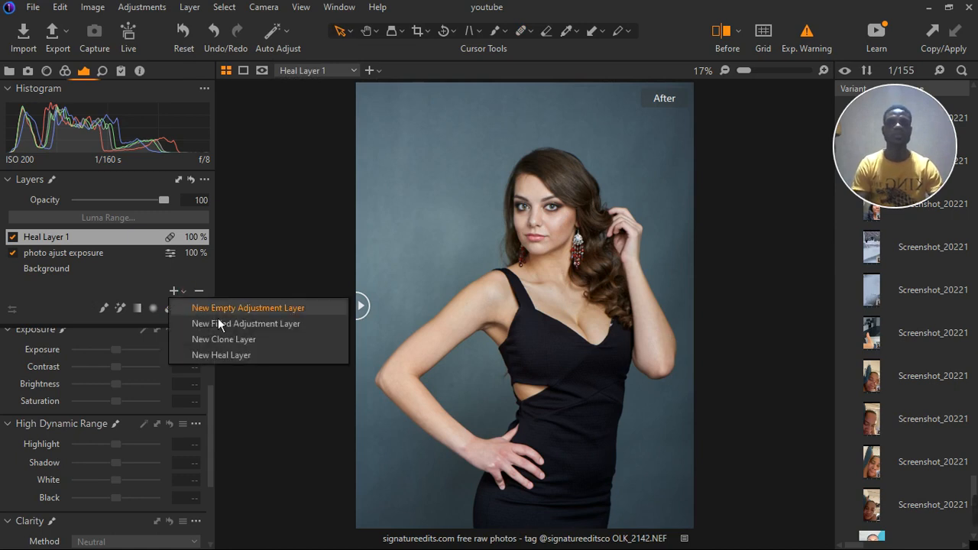
click(213, 308)
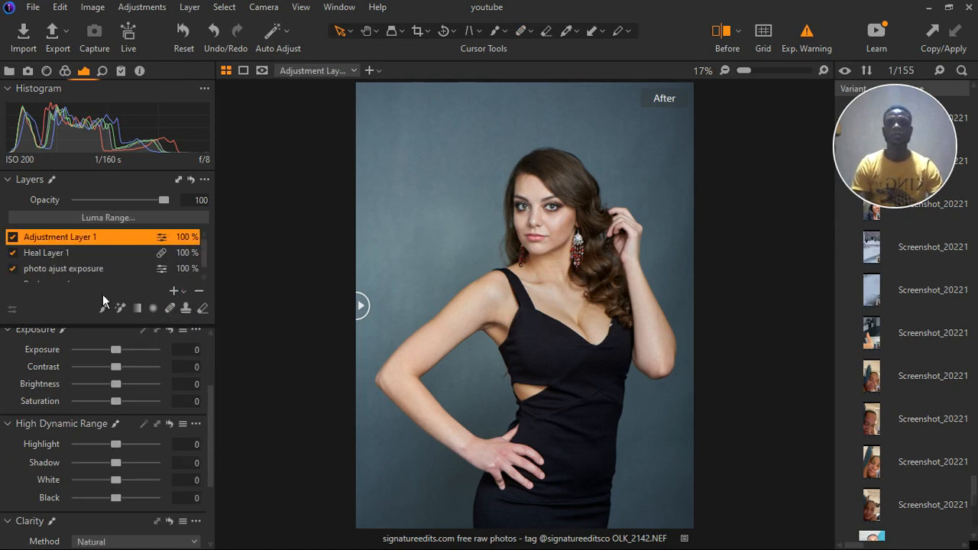
double_click(81, 239)
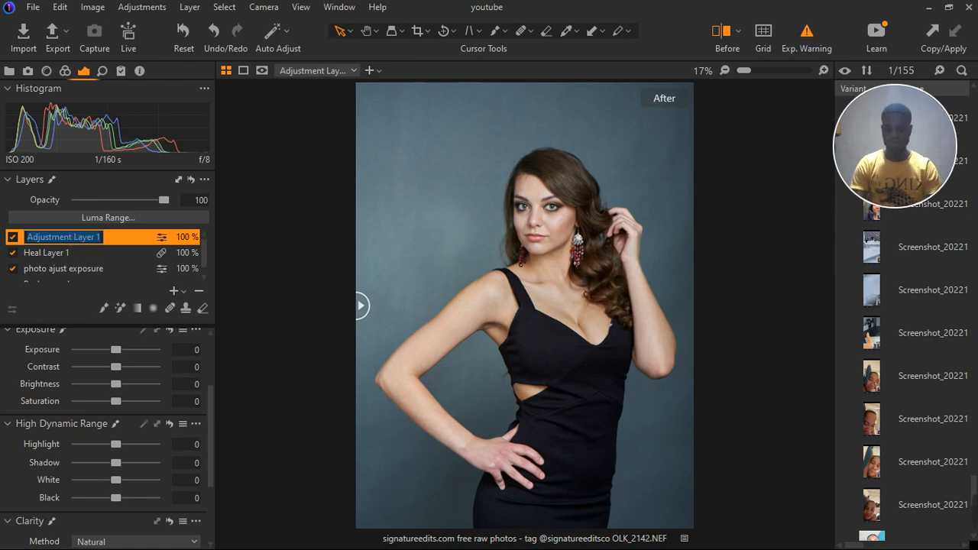
text(skin)
key(Return)
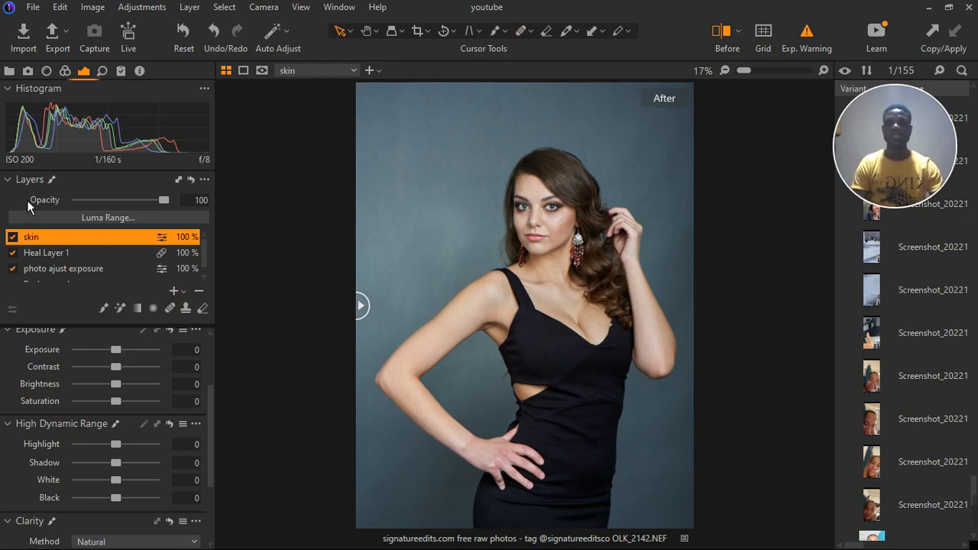
click(126, 312)
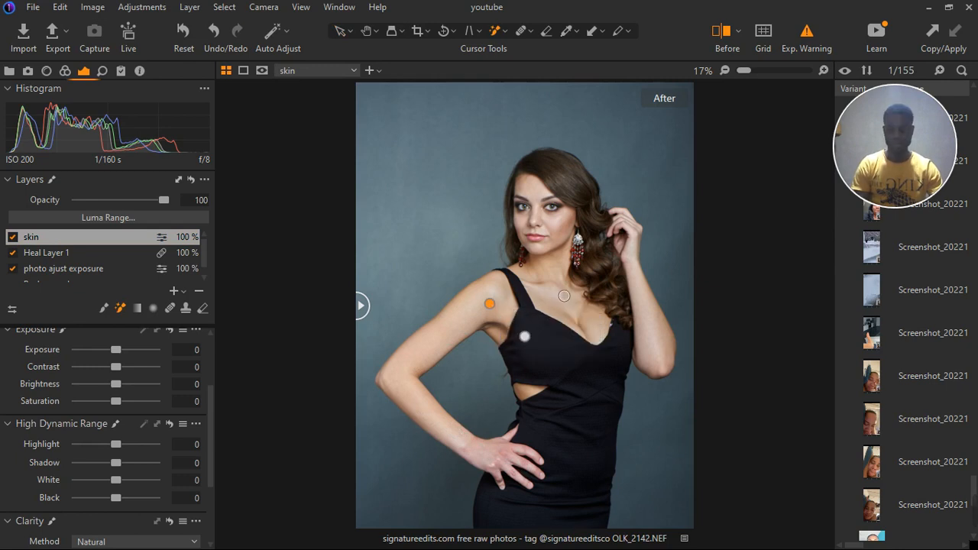
Try to mask the skin with Magic Brush strokes on the chest and upper arm, checking the mask overlay, and undo the mask.
drag(565, 296, 546, 301)
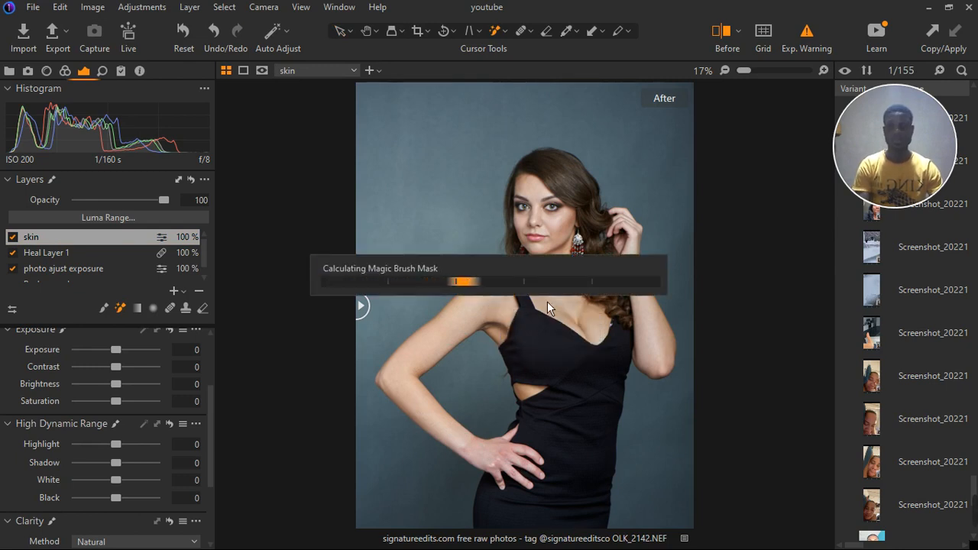
key(m)
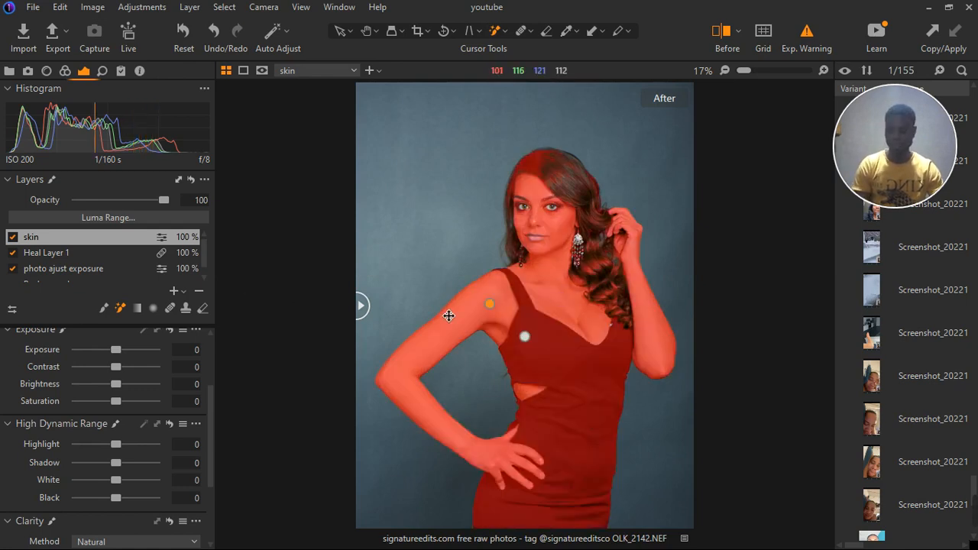
key(m)
drag(491, 295, 422, 332)
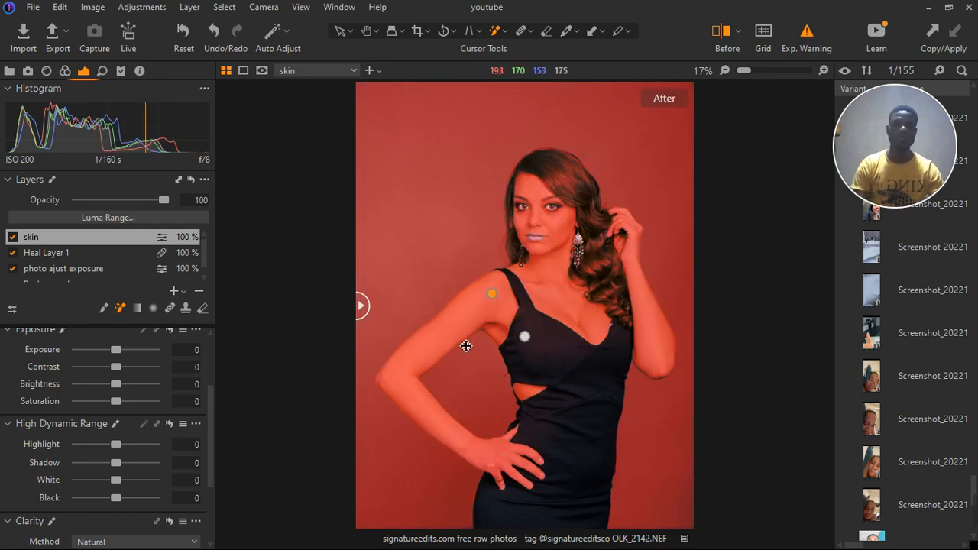
key(ctrl+z)
Mask the skin of the arm resting on the hip with Magic Brush strokes along the upper arm and forearm.
scroll(525, 305, up, 2)
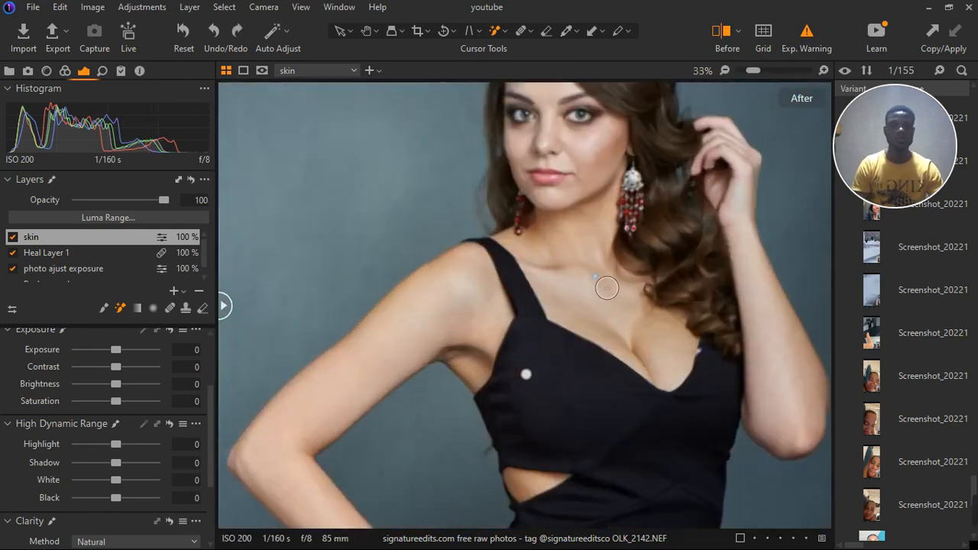
right_click(612, 294)
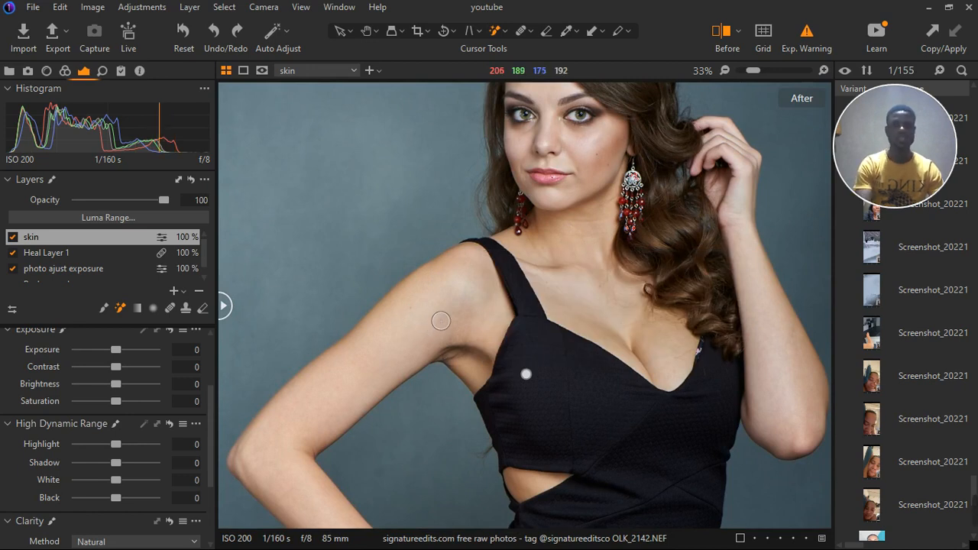
mouse_move(445, 296)
mouse_down()
mouse_move(409, 344)
mouse_move(308, 432)
mouse_up()
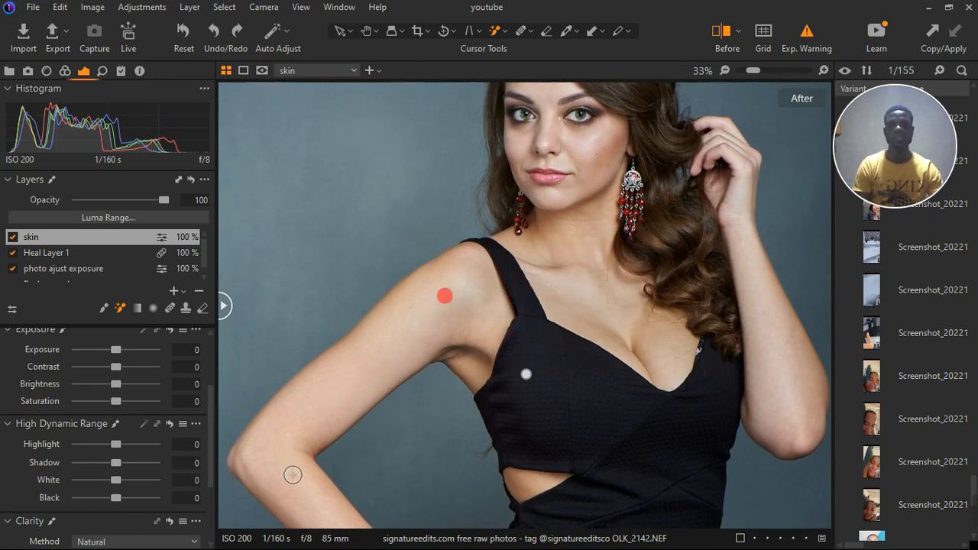
drag(292, 475, 308, 496)
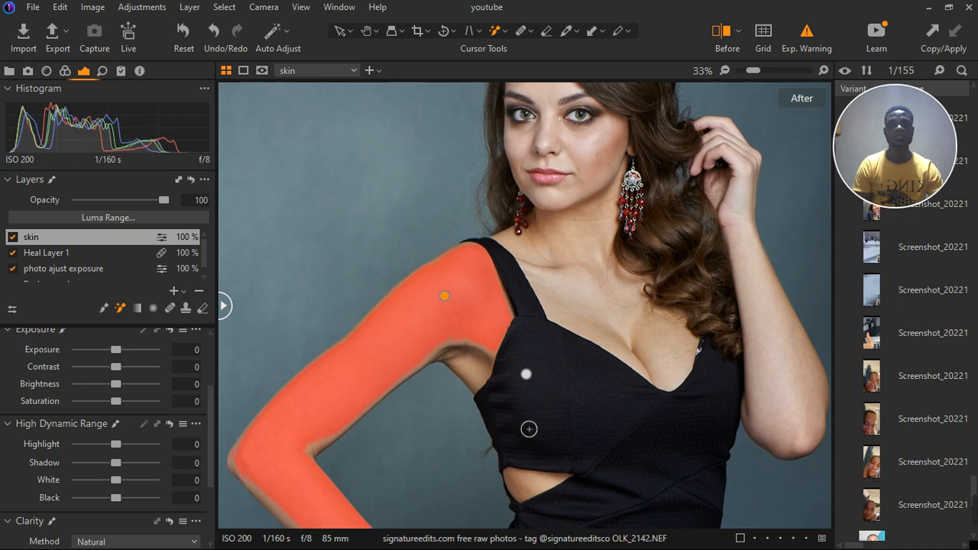
Extend the skin mask over the chest, neck, face, raised arm and waist cut-out with Magic Brush strokes.
mouse_move(570, 273)
mouse_down()
mouse_move(665, 353)
mouse_move(659, 367)
mouse_move(573, 313)
mouse_move(598, 175)
mouse_up()
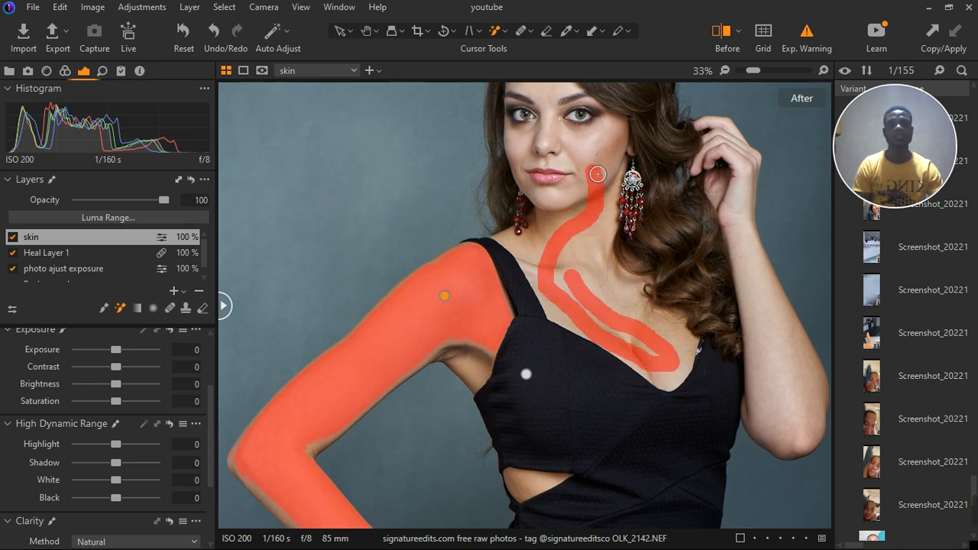
scroll(420, 211, down, 3)
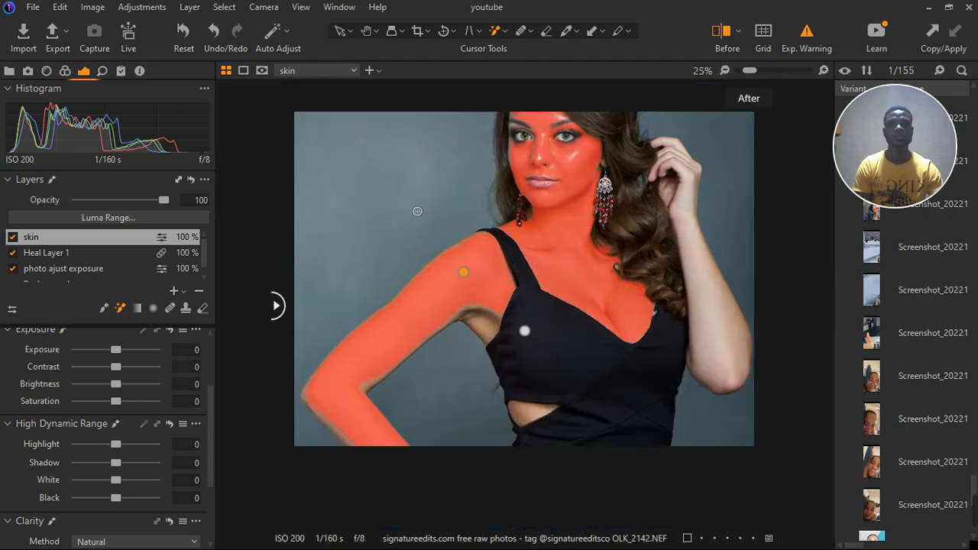
scroll(665, 308, up, 1)
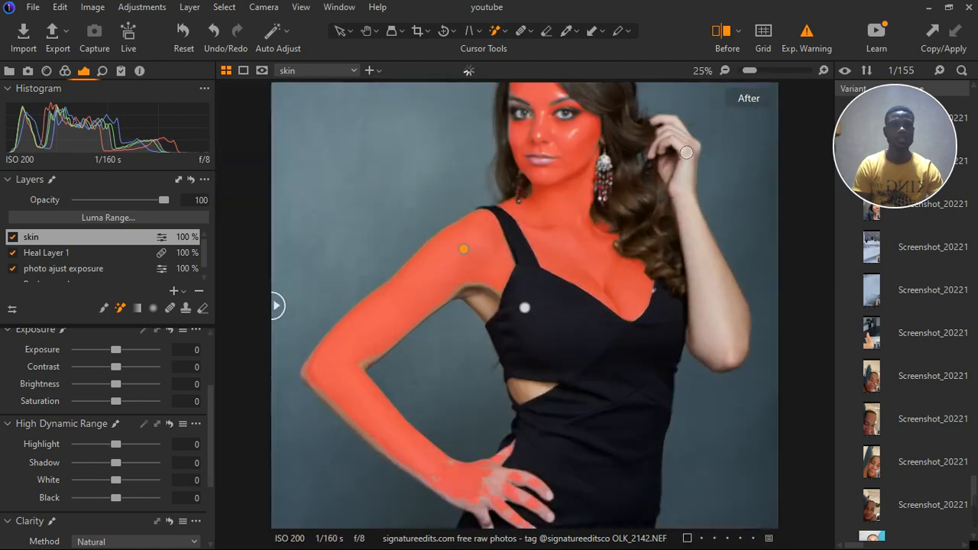
drag(679, 145, 725, 347)
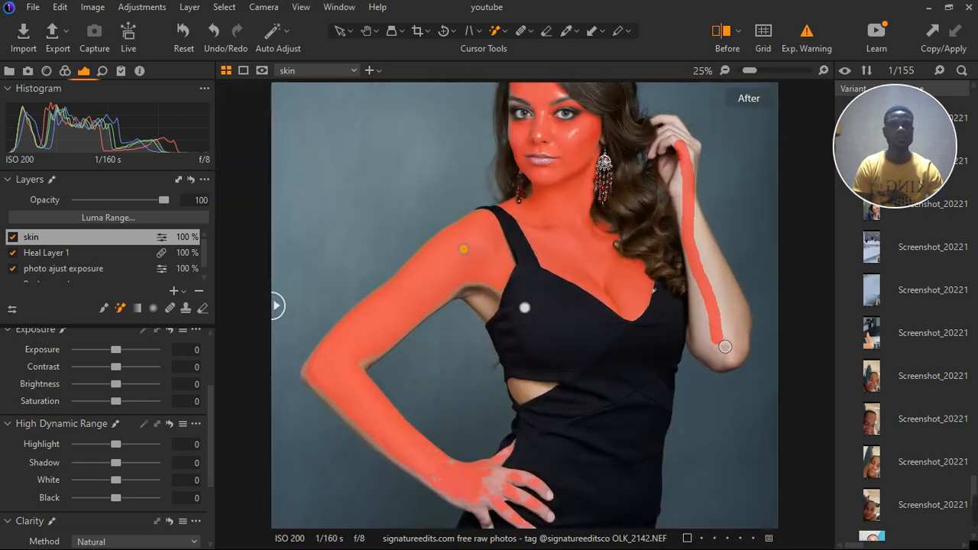
click(538, 399)
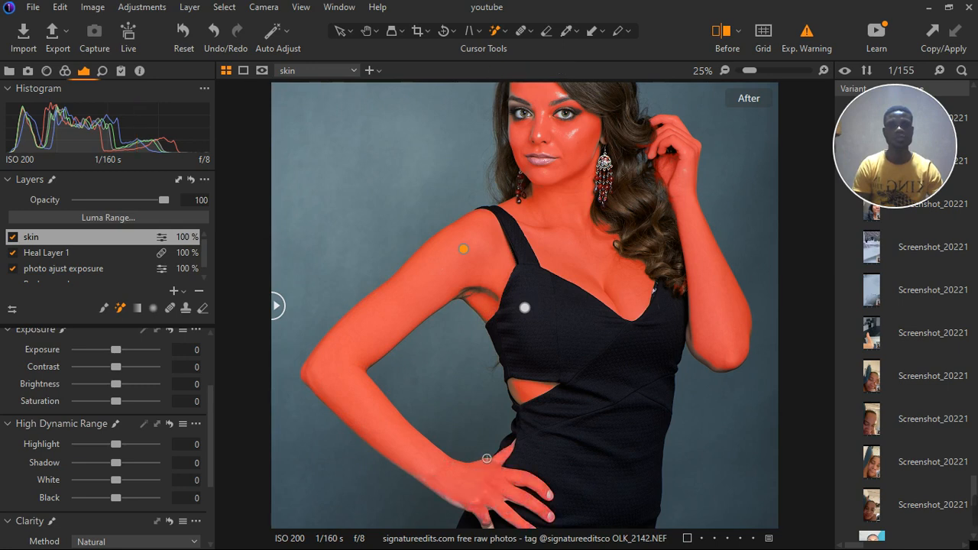
Inspect the mask from hand to face and add the missed eyelid skin above the model's right eye with the Magic Brush.
scroll(486, 460, down, 3)
scroll(505, 434, up, 3)
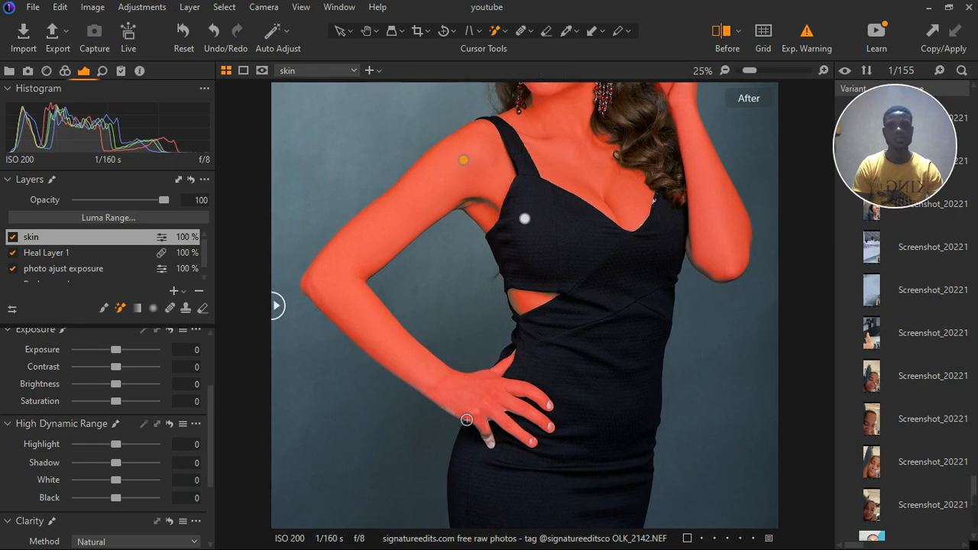
scroll(431, 370, down, 3)
scroll(540, 196, up, 4)
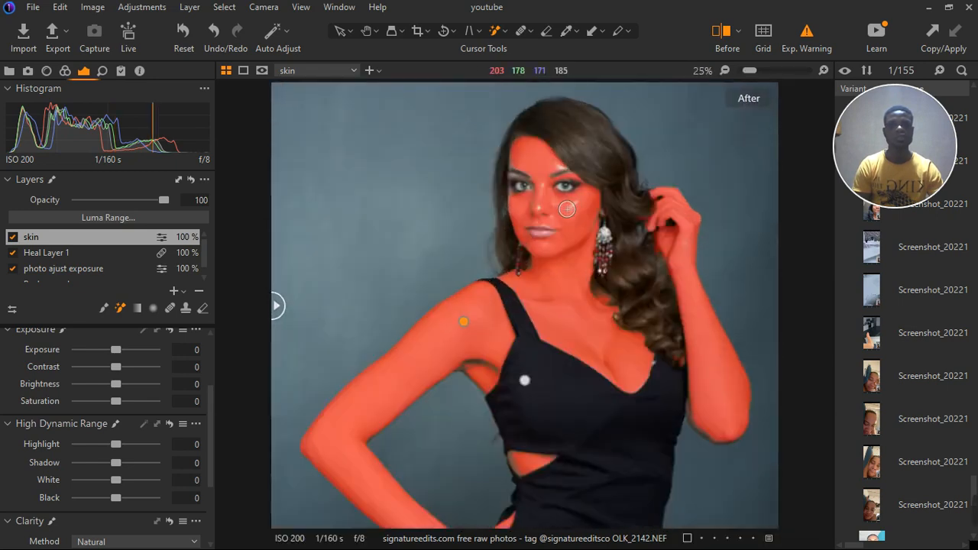
scroll(569, 209, up, 2)
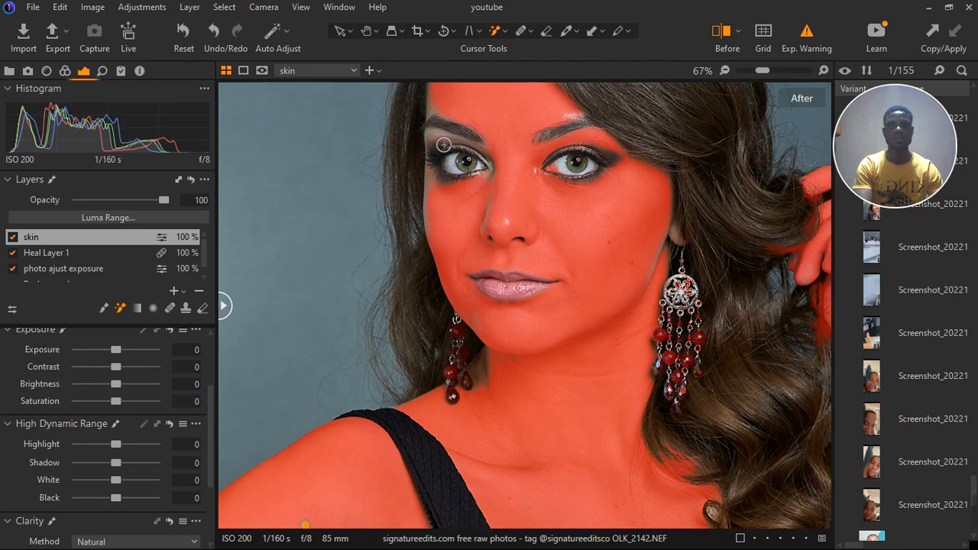
click(443, 144)
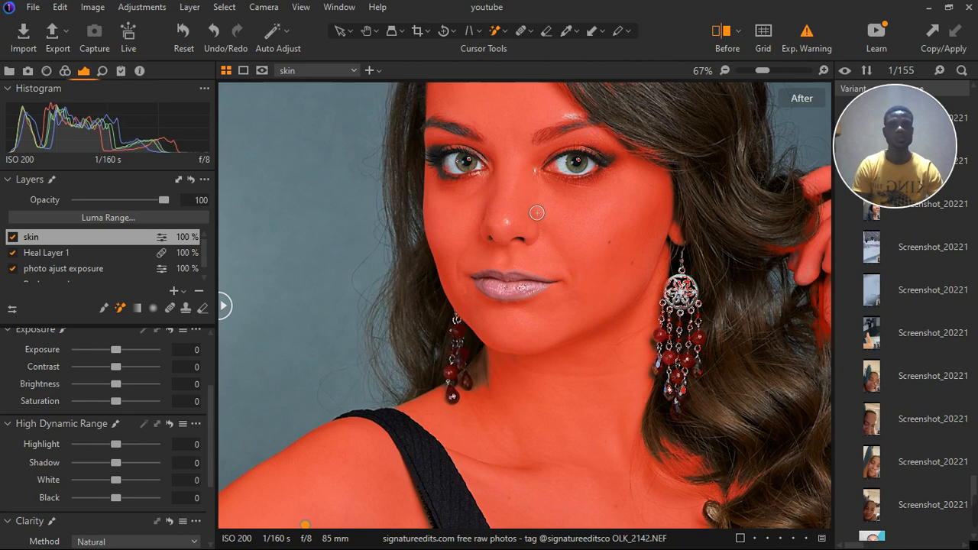
scroll(504, 208, down, 2)
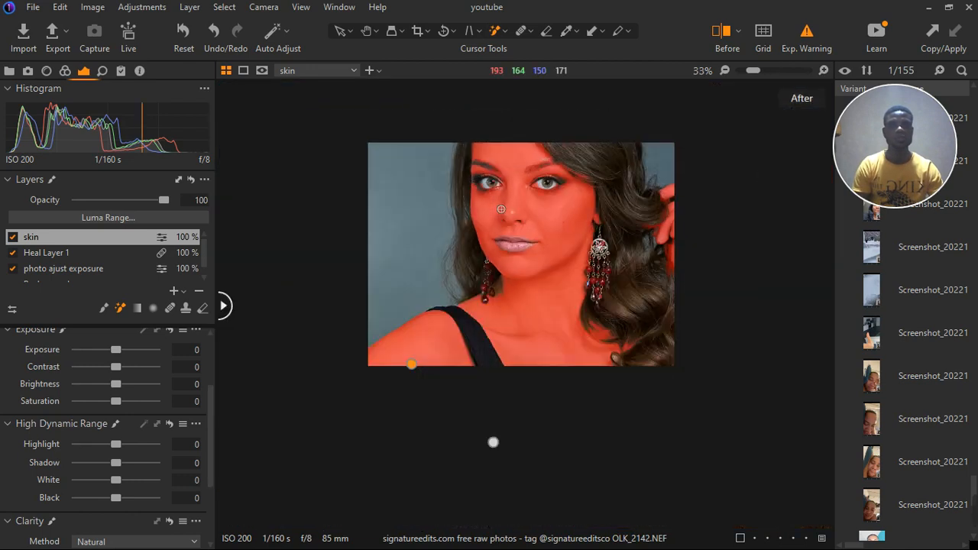
Erase the mask spill from the hair beside the raised arm and above the forehead.
scroll(549, 188, down, 1)
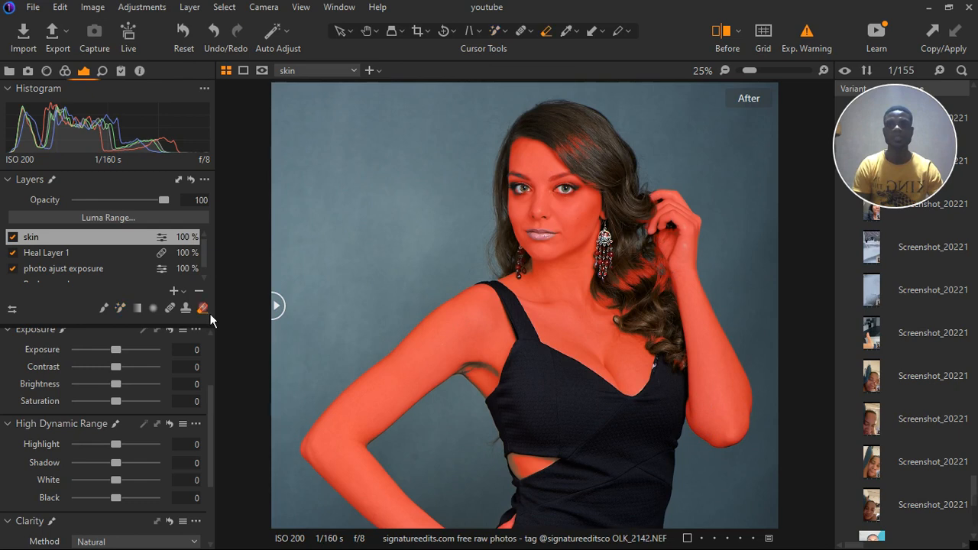
scroll(661, 294, up, 1)
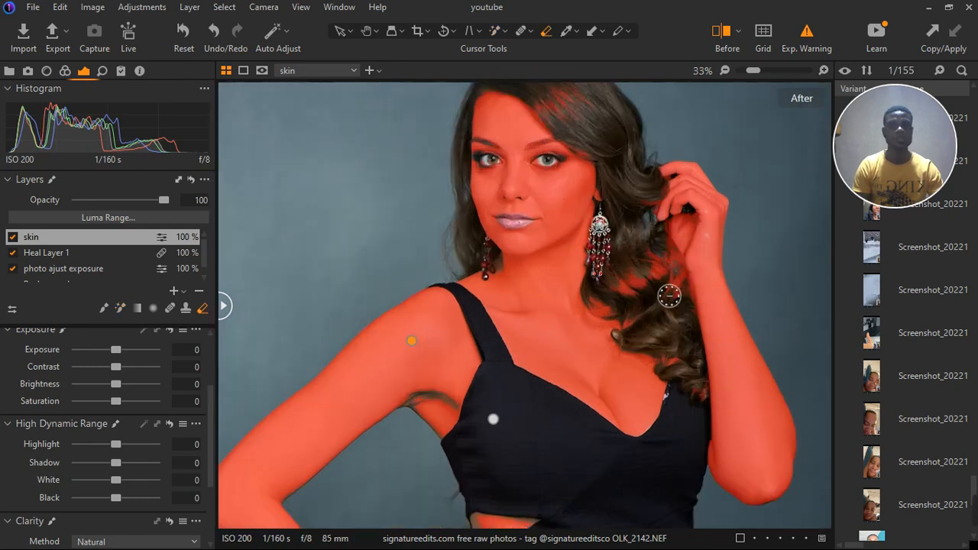
drag(669, 296, 690, 314)
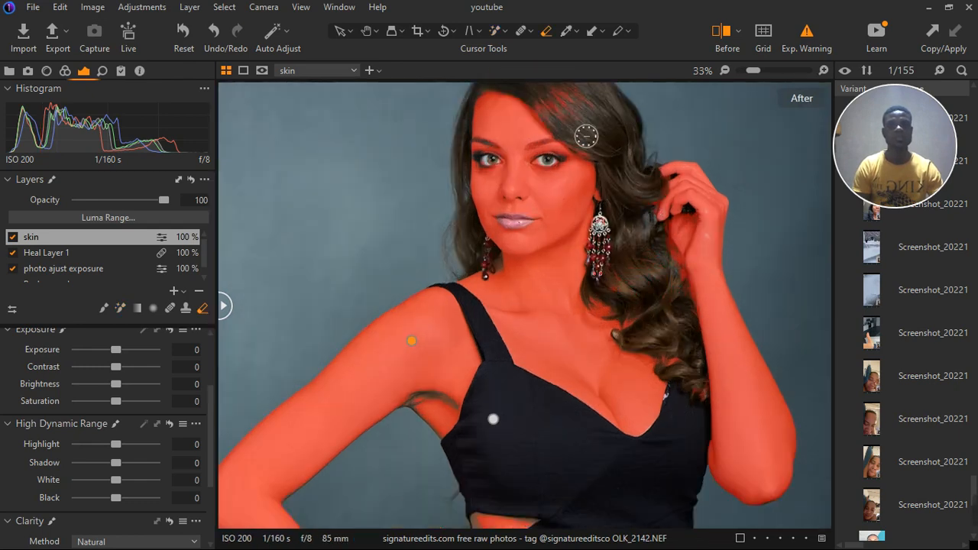
mouse_move(587, 136)
mouse_down()
mouse_move(547, 98)
mouse_move(576, 124)
mouse_move(598, 113)
mouse_move(570, 98)
mouse_move(586, 120)
mouse_up()
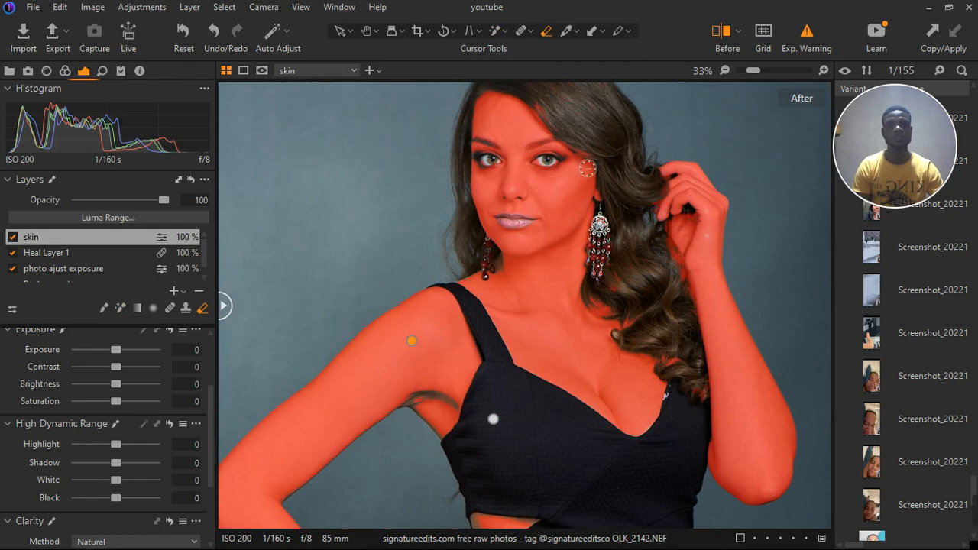
scroll(587, 168, down, 2)
scroll(587, 168, up, 2)
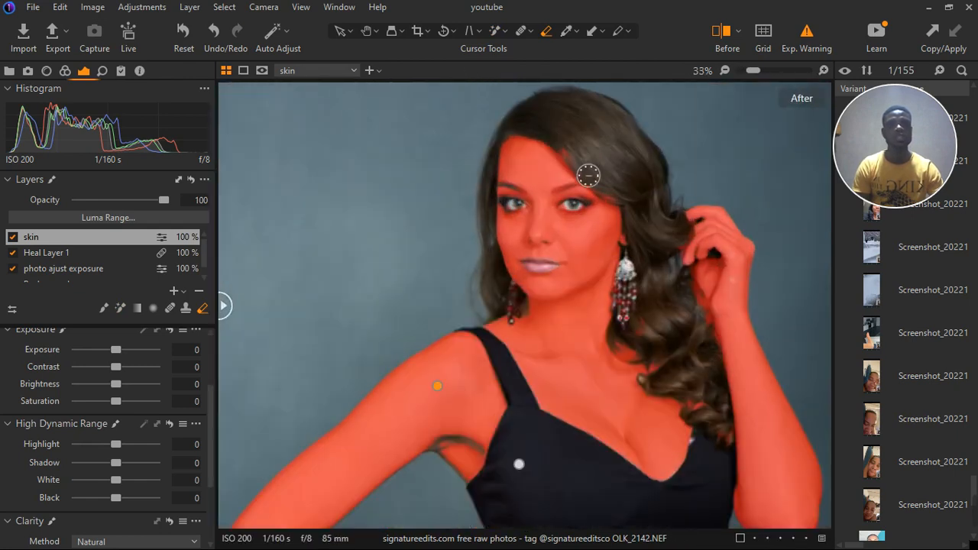
Turn off the exposure warning and reduce the Eraser brush size for detail work at the model's left eye.
scroll(596, 228, up, 1)
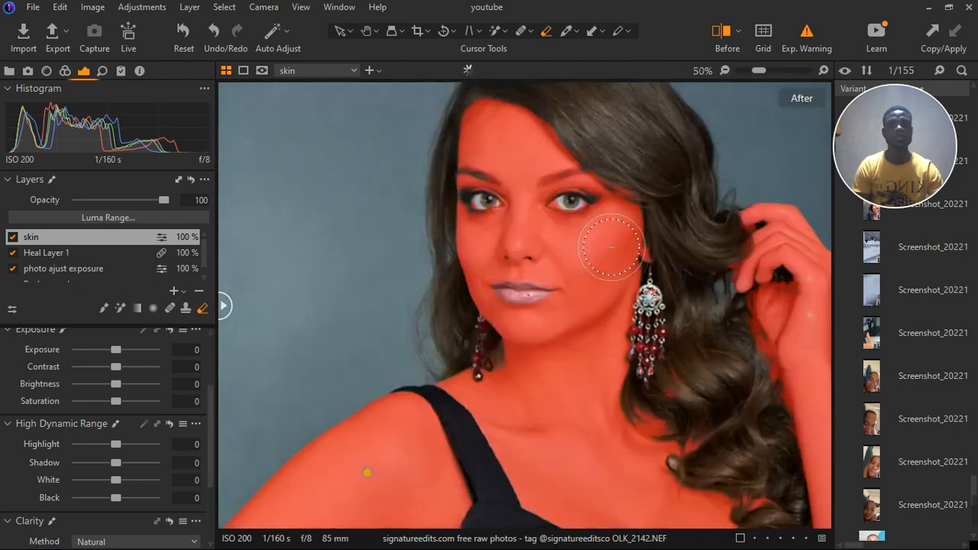
scroll(612, 247, up, 4)
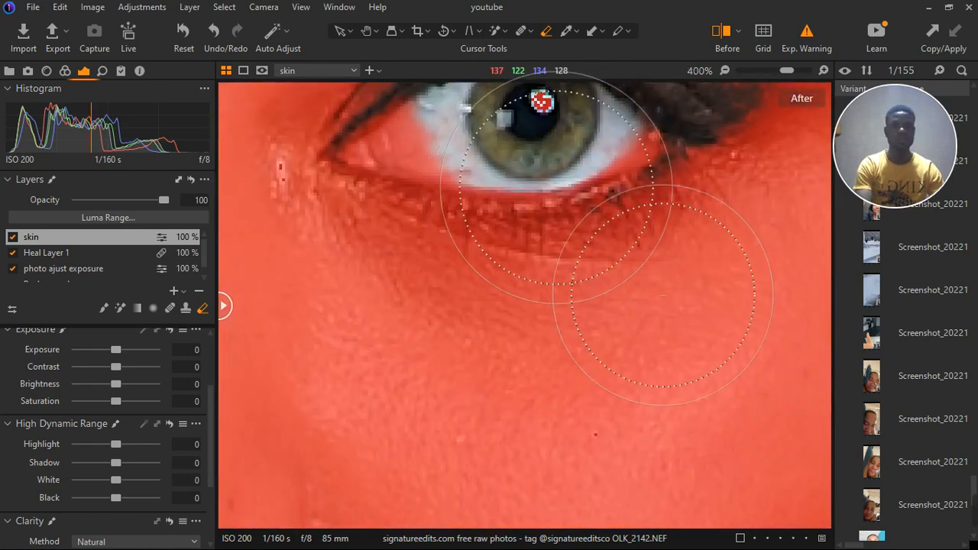
key(bracketleft)
key(bracketleft)
key(bracketleft)
key(bracketleft)
click(811, 44)
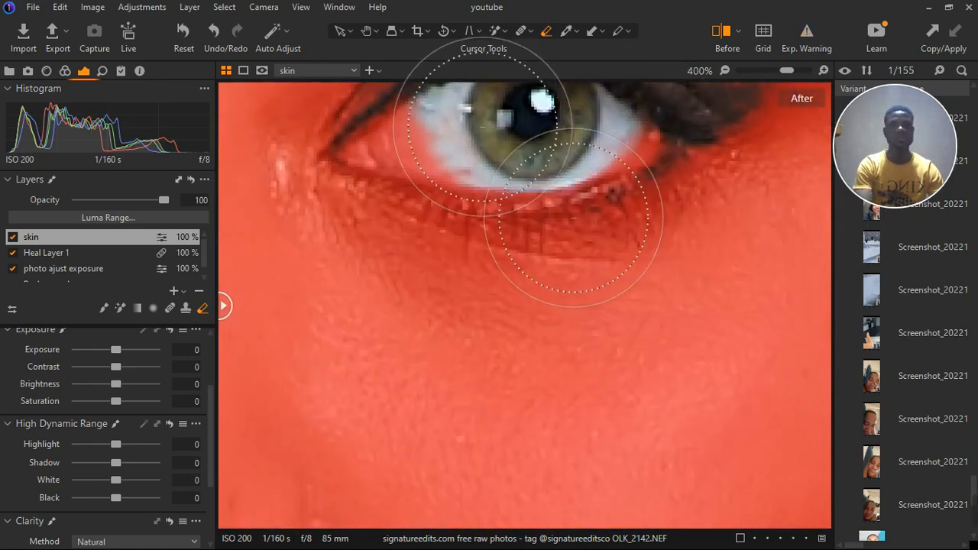
Erase the mask from the white and lower rim of the model's left eye with a much smaller Eraser brush.
key(bracketleft)
key(bracketleft)
key(bracketleft)
key(bracketleft)
key(bracketleft)
key(bracketleft)
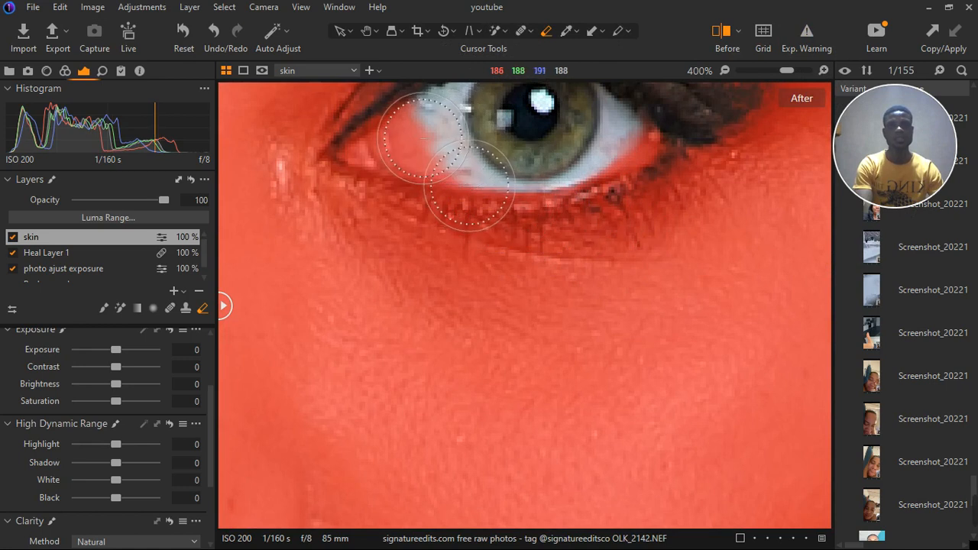
key(bracketleft)
key(bracketleft)
key(bracketleft)
key(bracketleft)
mouse_move(400, 151)
mouse_down()
mouse_move(479, 191)
mouse_move(459, 164)
mouse_move(396, 172)
mouse_move(374, 165)
mouse_move(382, 152)
mouse_move(445, 171)
mouse_up()
key(bracketleft)
key(bracketleft)
key(bracketleft)
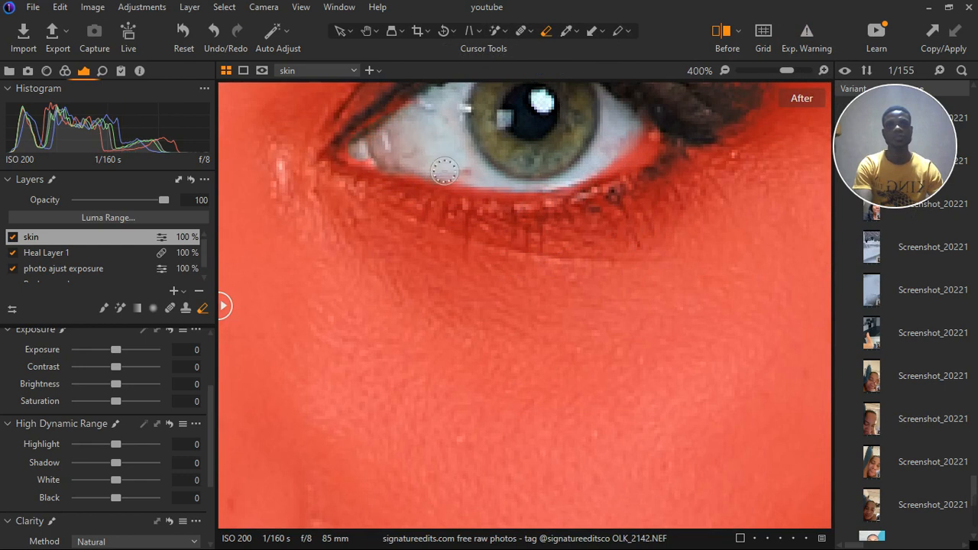
mouse_move(594, 182)
mouse_down()
mouse_move(669, 147)
mouse_move(649, 173)
mouse_move(535, 192)
mouse_up()
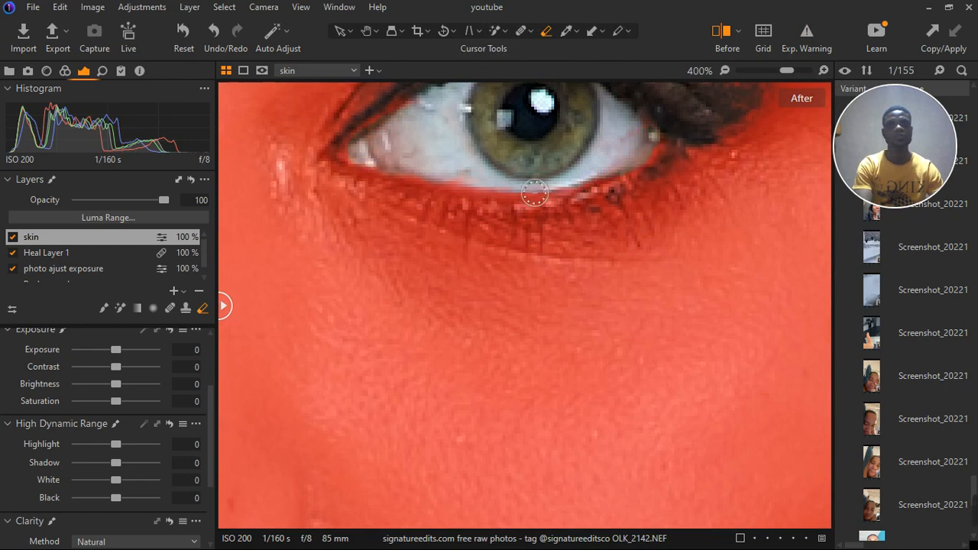
Erase the mask from the white and iris of the model's right eye.
key(ctrl+0)
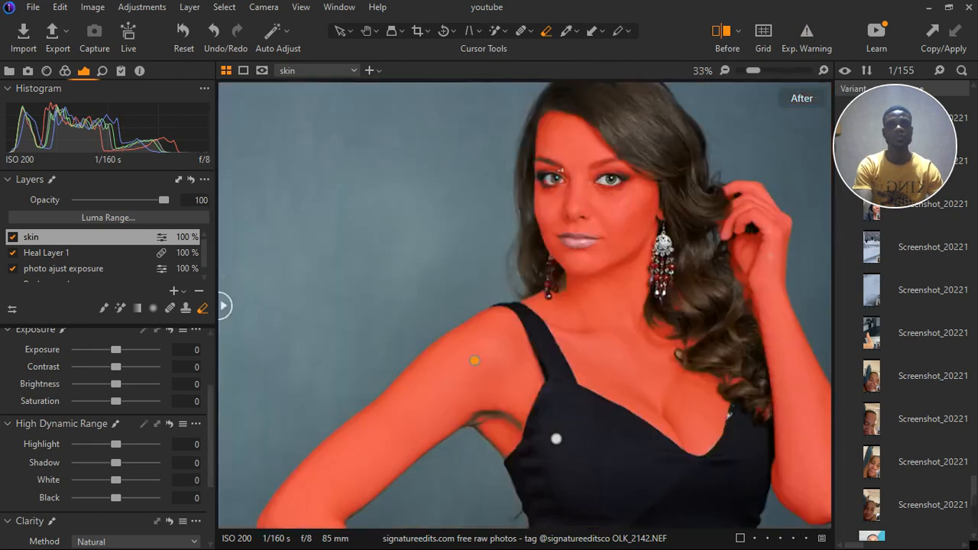
scroll(560, 172, up, 6)
scroll(476, 343, down, 1)
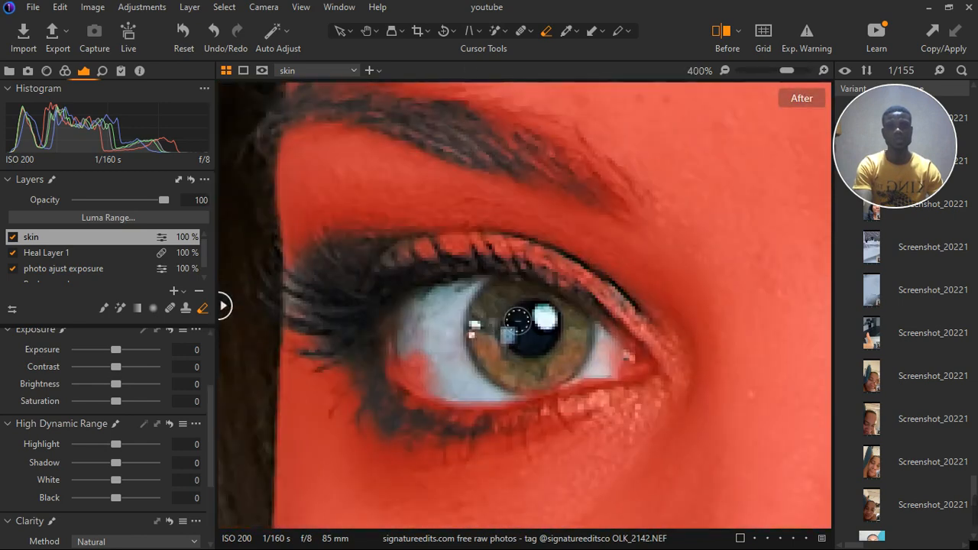
scroll(497, 327, down, 1)
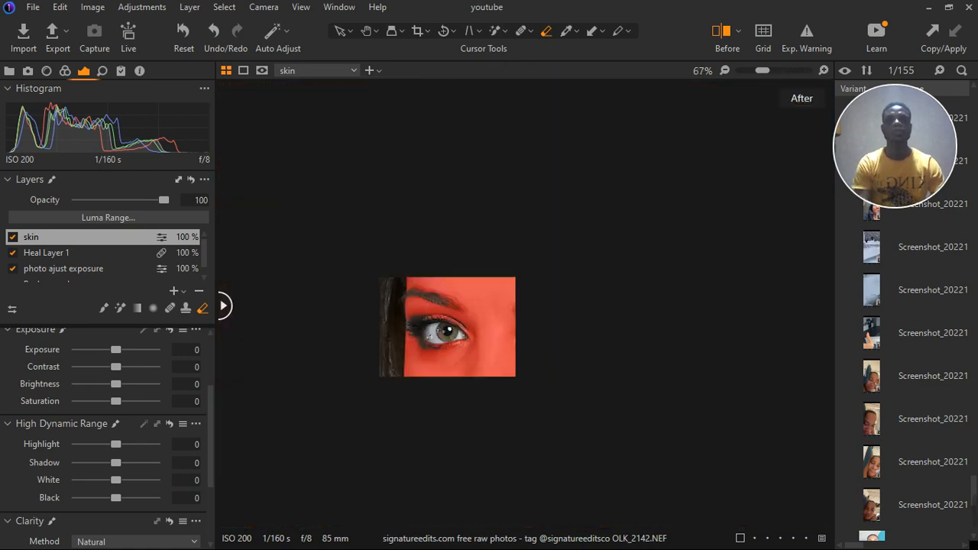
Erase the mask spill from the hair along the hairline between the forehead and the model's left eyebrow.
scroll(431, 340, down, 5)
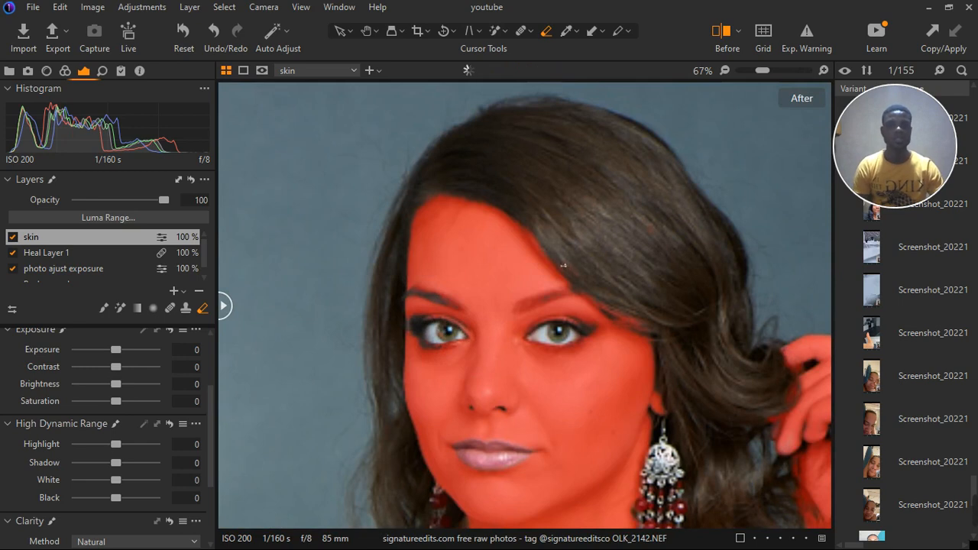
scroll(557, 267, up, 5)
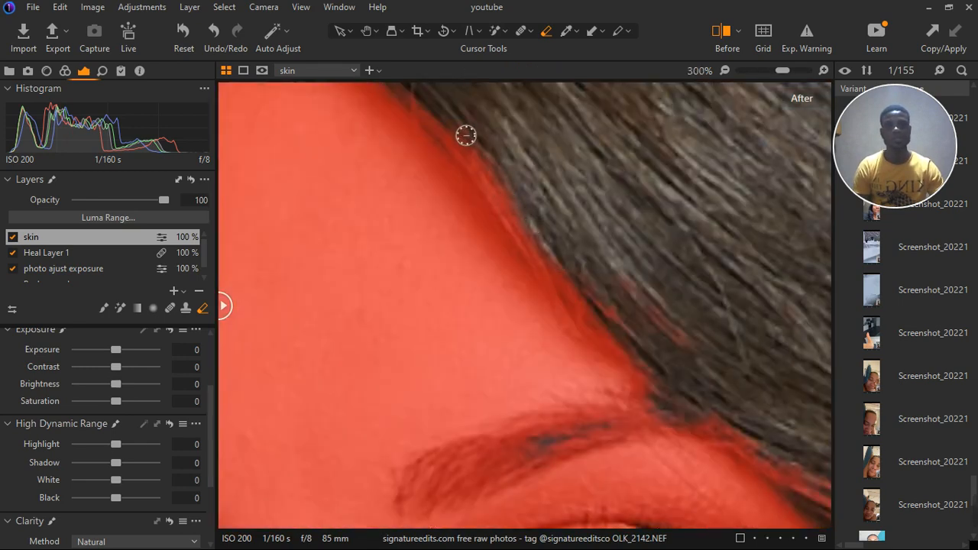
mouse_move(466, 136)
mouse_down()
mouse_move(602, 322)
mouse_move(616, 320)
mouse_up()
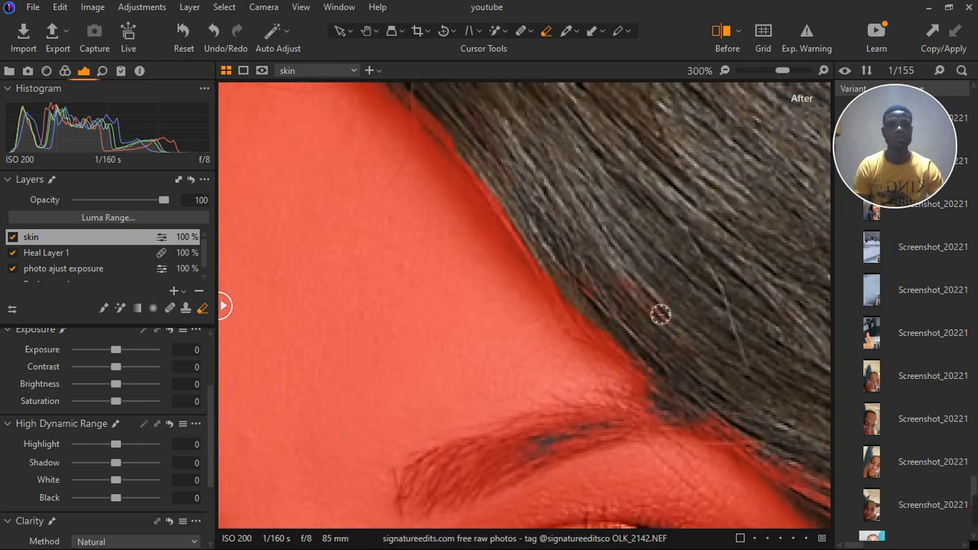
scroll(661, 323, down, 5)
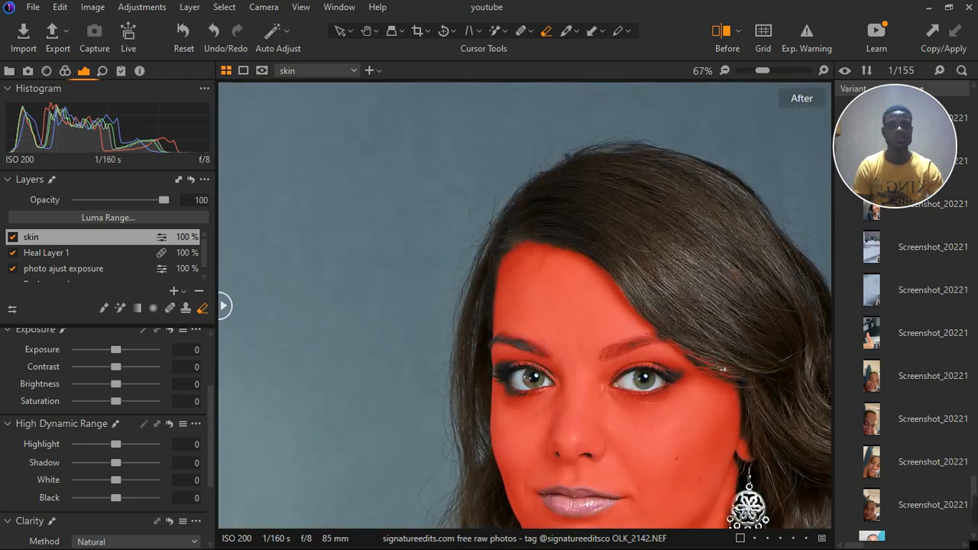
scroll(489, 270, down, 2)
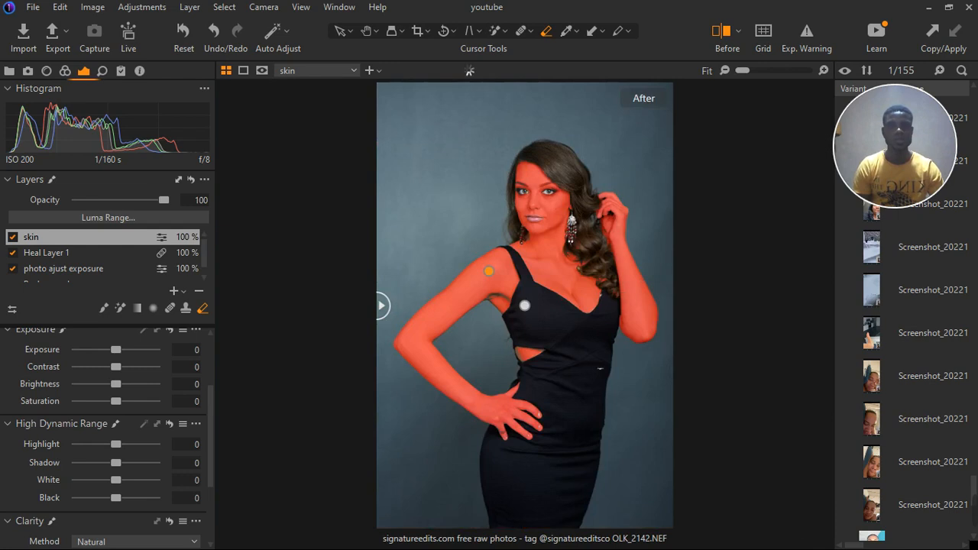
Complete the mask on the skin in the dress's waist cut-out with the Magic Brush and check the underarm area.
scroll(505, 380, up, 2)
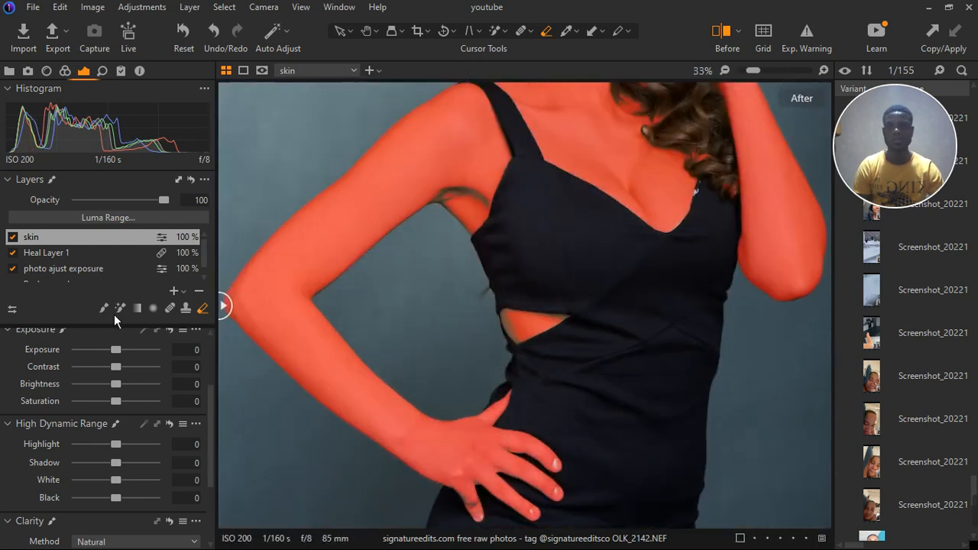
scroll(522, 334, up, 4)
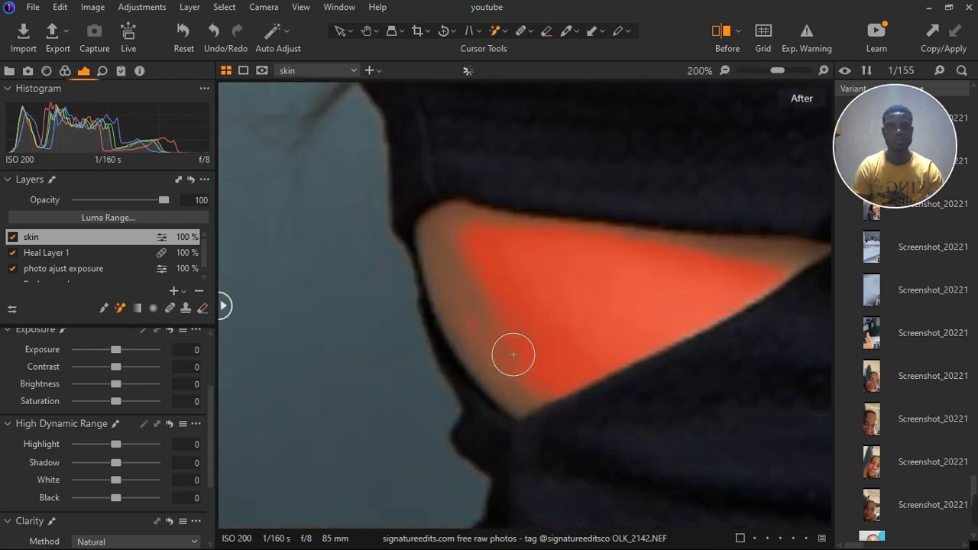
click(489, 332)
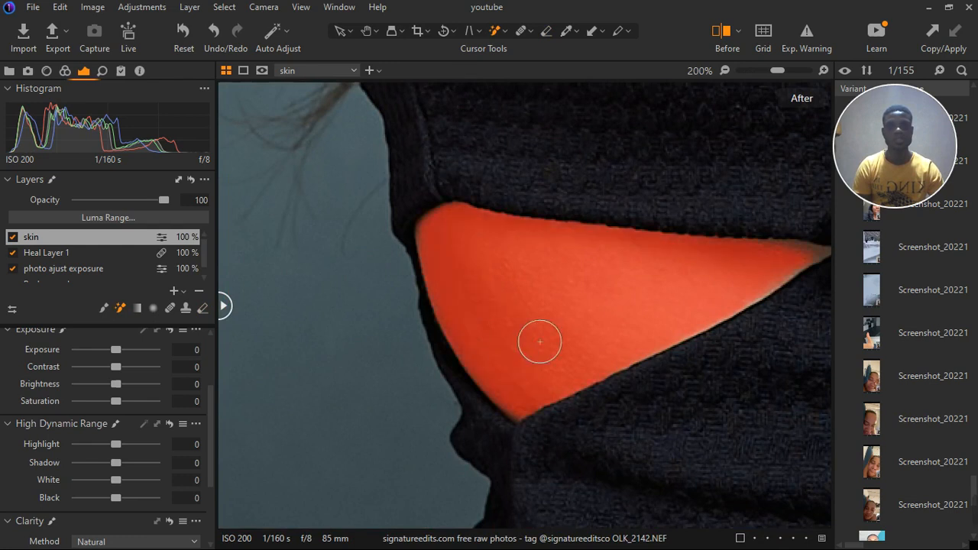
scroll(539, 336, down, 4)
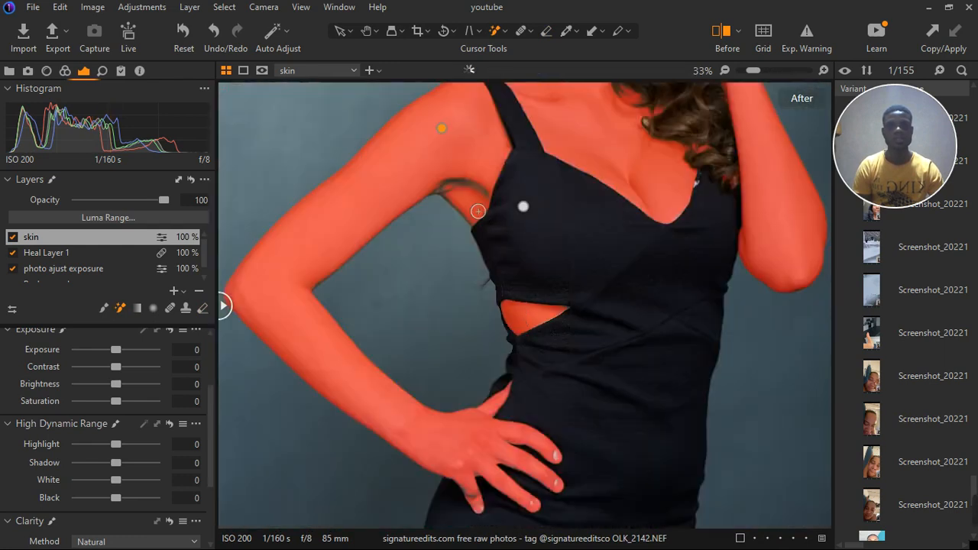
scroll(477, 209, up, 3)
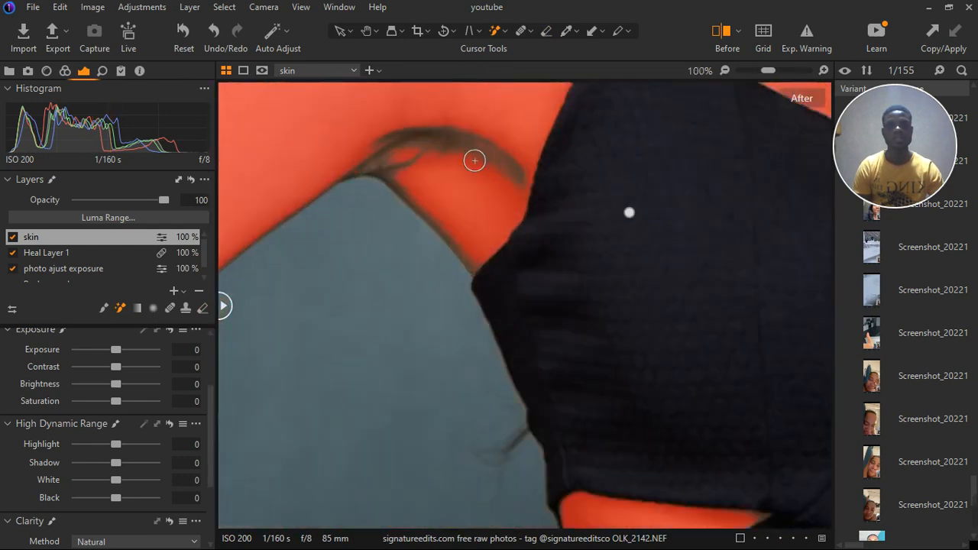
scroll(475, 161, down, 3)
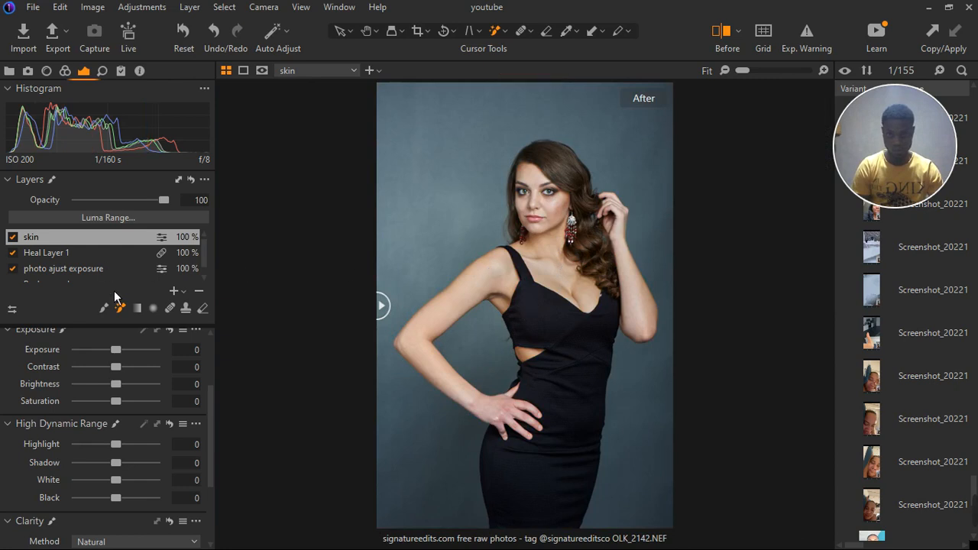
Open the Skin Tone settings of the Color Editor for the skin layer, collapsing White Balance.
scroll(139, 324, down, 1)
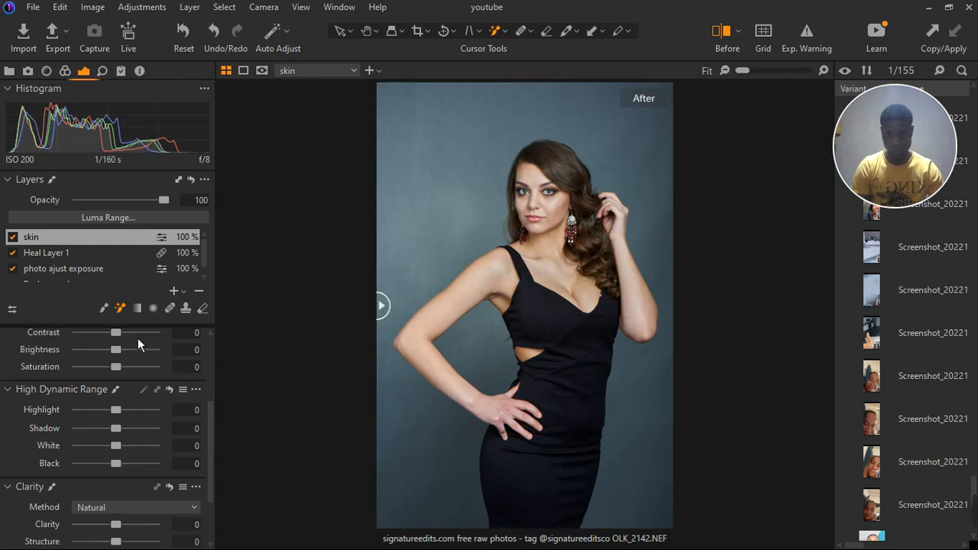
click(71, 75)
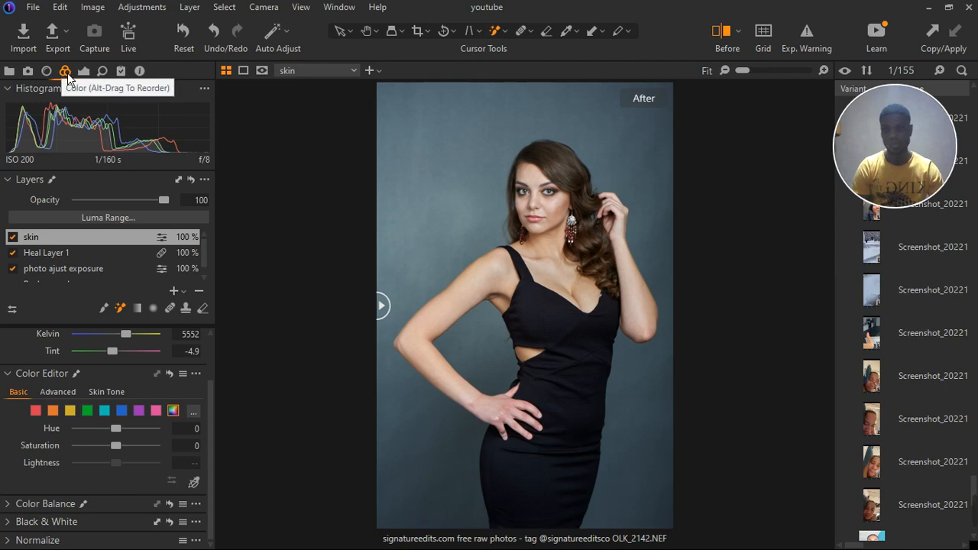
scroll(89, 283, down, 1)
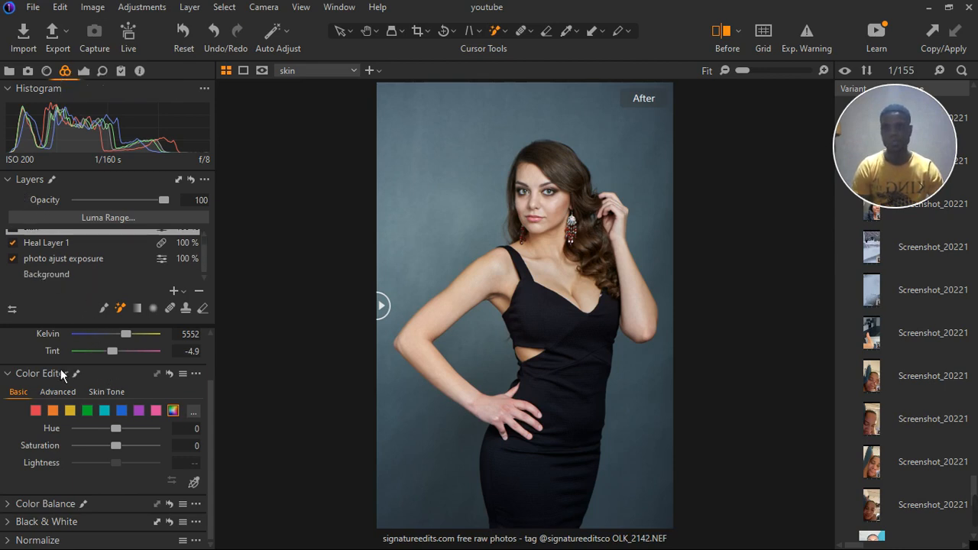
scroll(48, 372, up, 2)
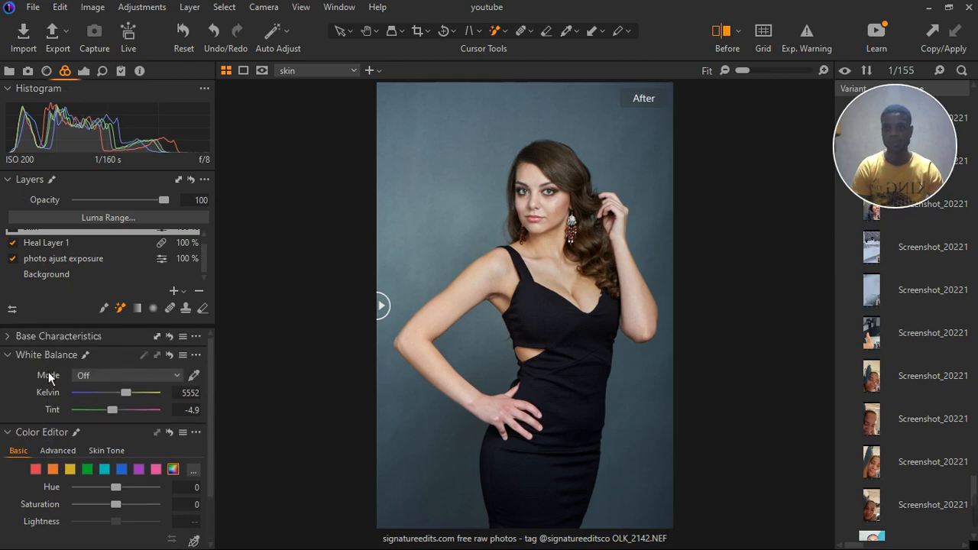
click(9, 355)
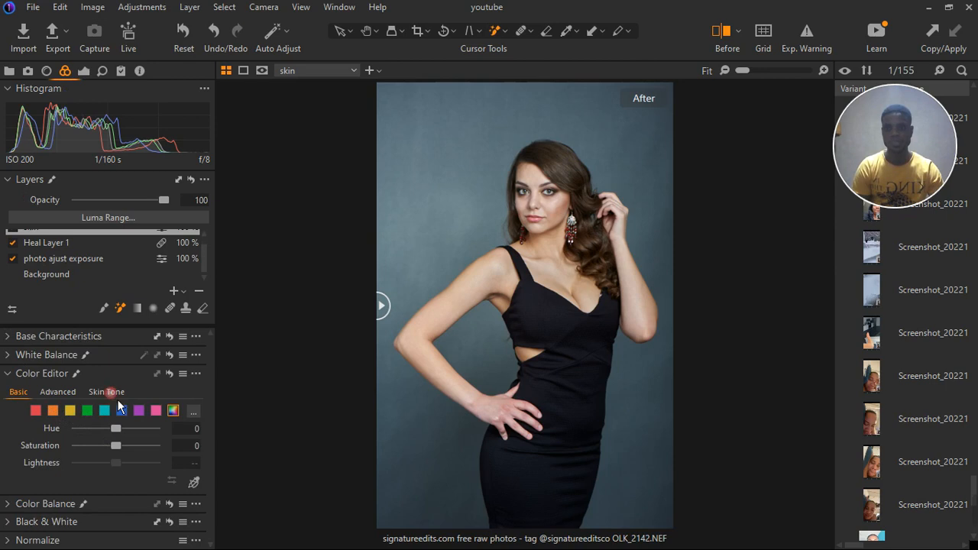
click(117, 399)
scroll(120, 404, down, 4)
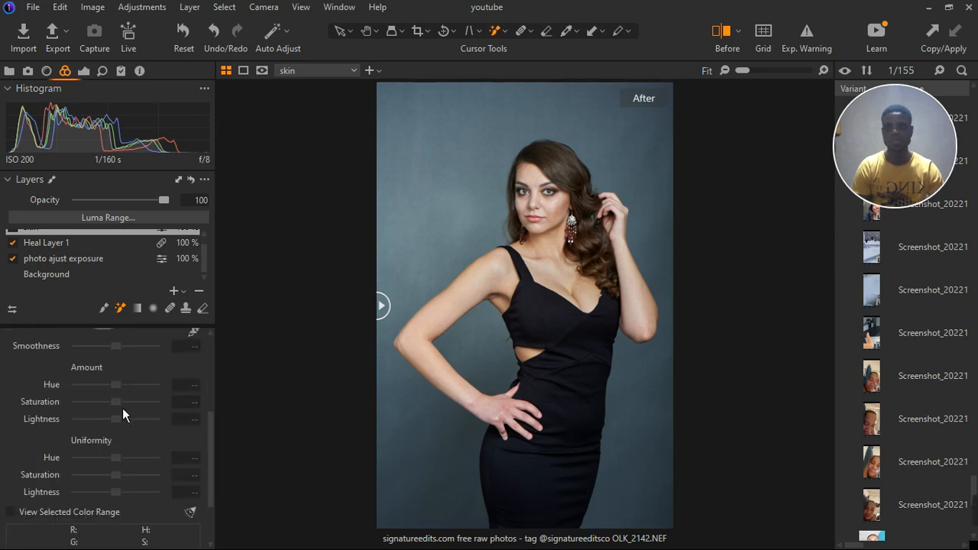
scroll(122, 410, down, 1)
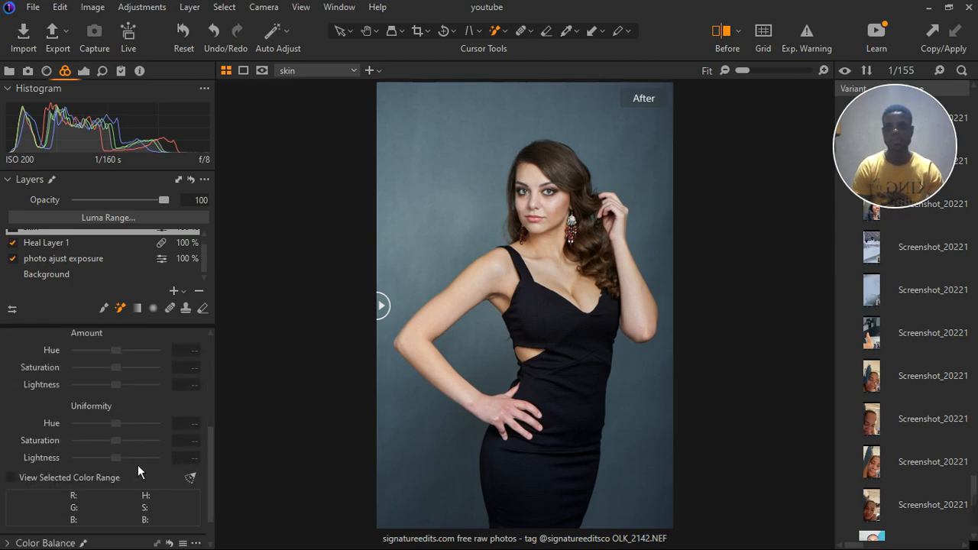
scroll(183, 417, up, 2)
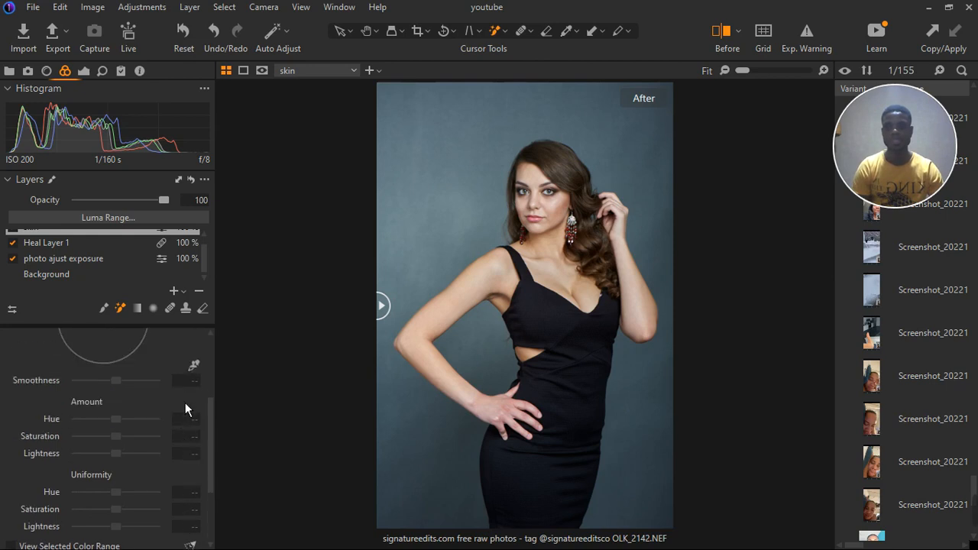
Sample the skin in the dress's waist cut-out with the Skin Tone color picker.
click(194, 367)
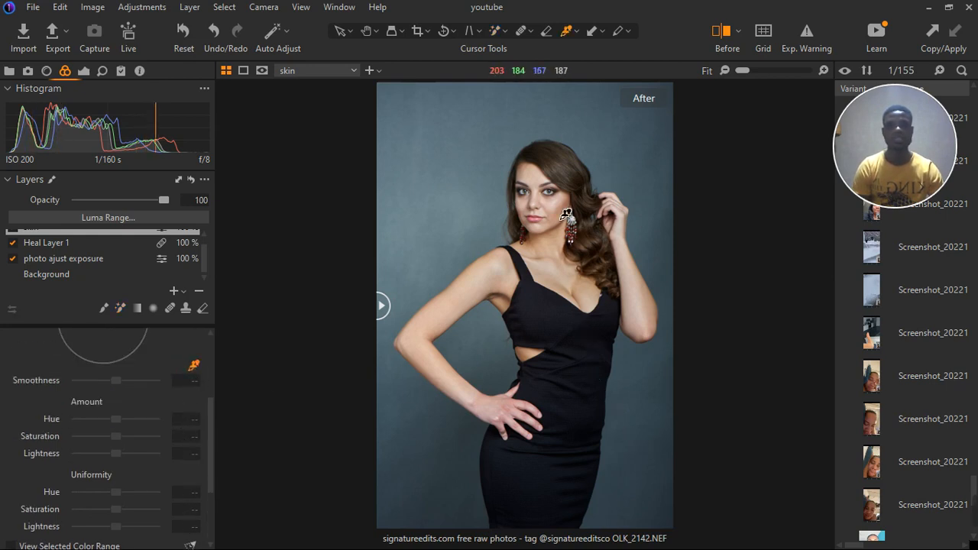
scroll(558, 204, up, 3)
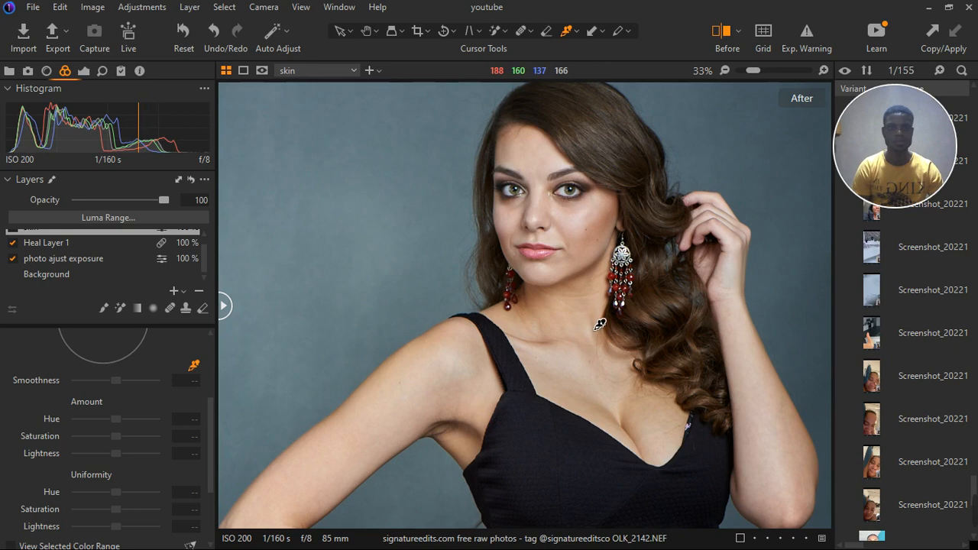
scroll(533, 346, down, 3)
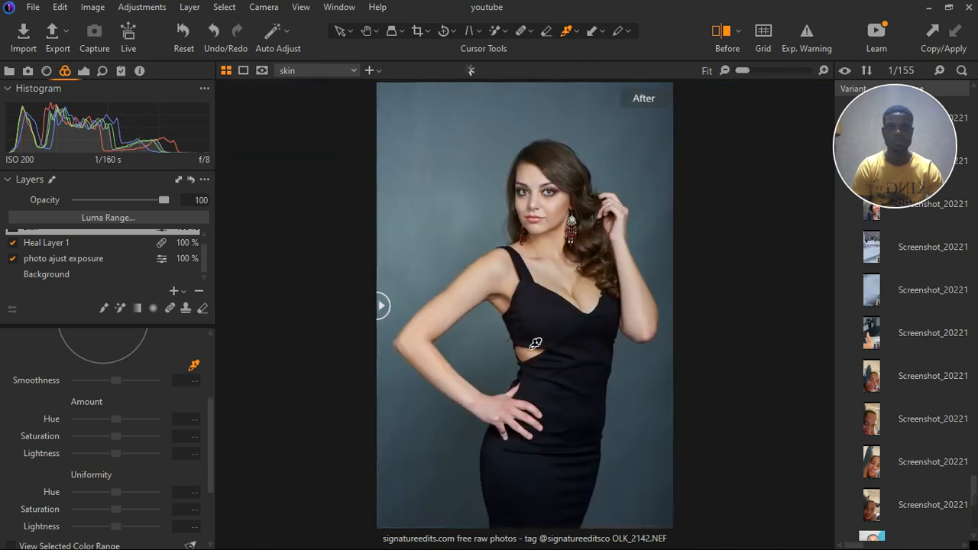
scroll(542, 386, up, 1)
scroll(541, 386, up, 3)
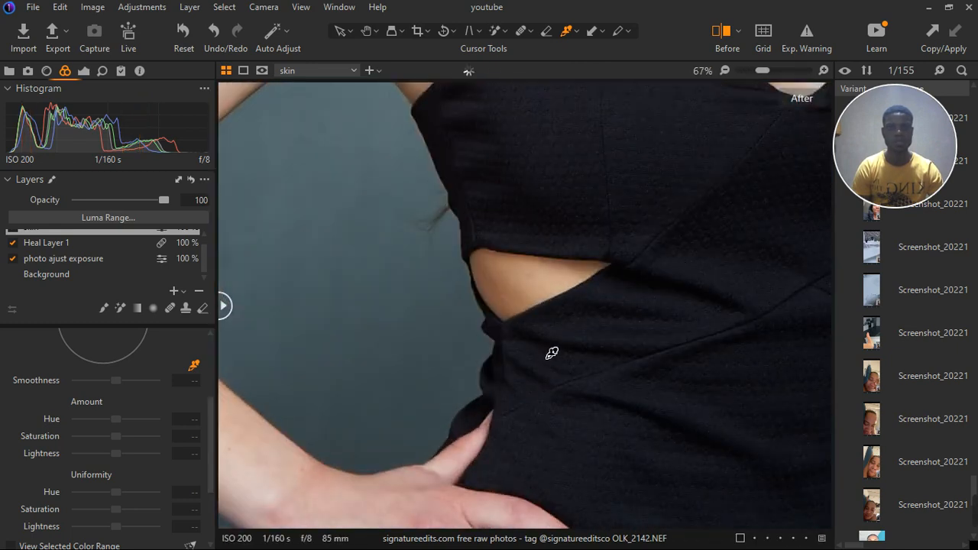
click(550, 286)
Widen the sampled skin tone's hue and saturation range on the color wheel, checking it with the selected color range view.
scroll(134, 413, up, 1)
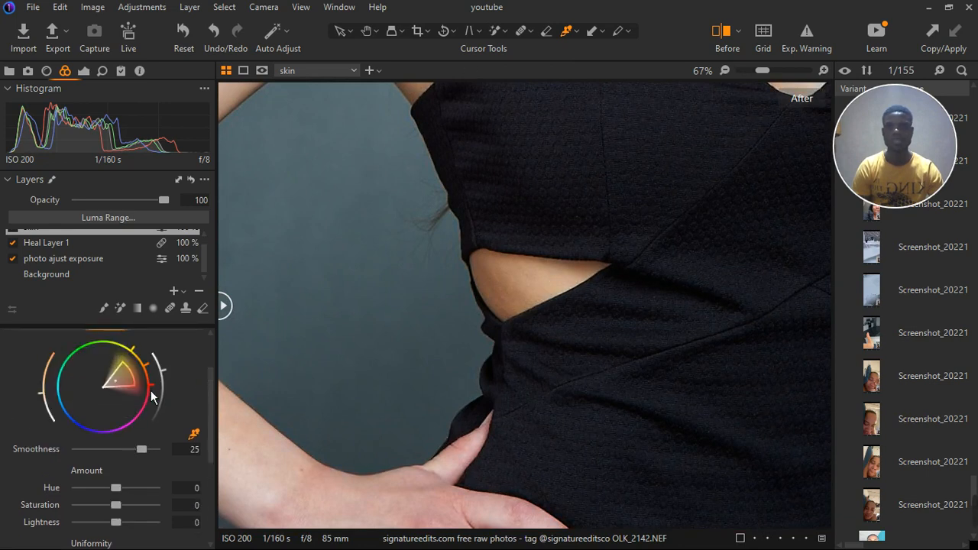
scroll(479, 391, down, 1)
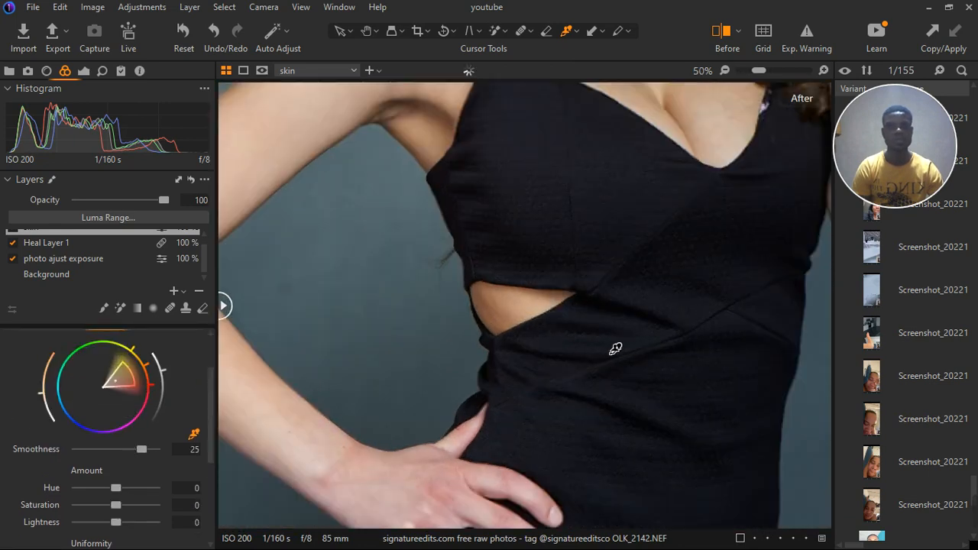
scroll(615, 348, down, 1)
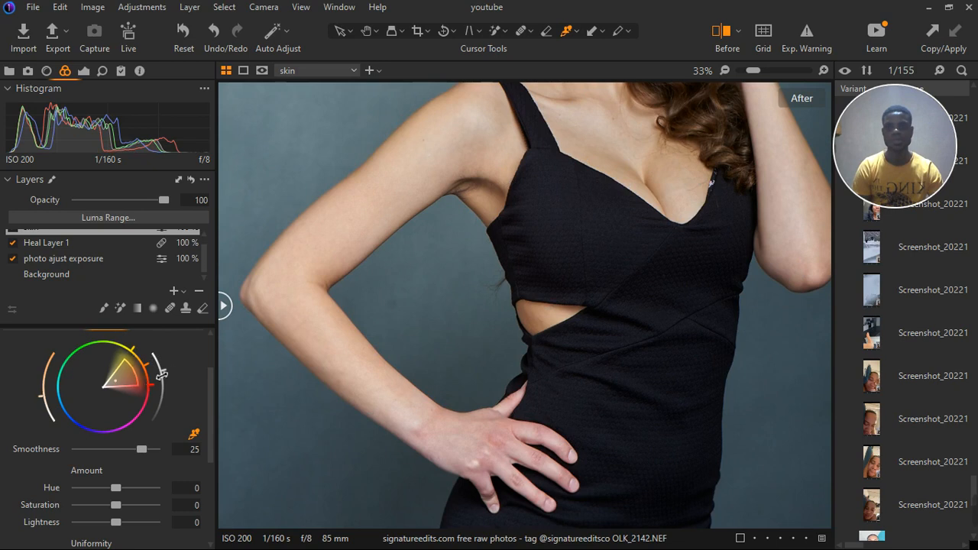
scroll(457, 344, down, 1)
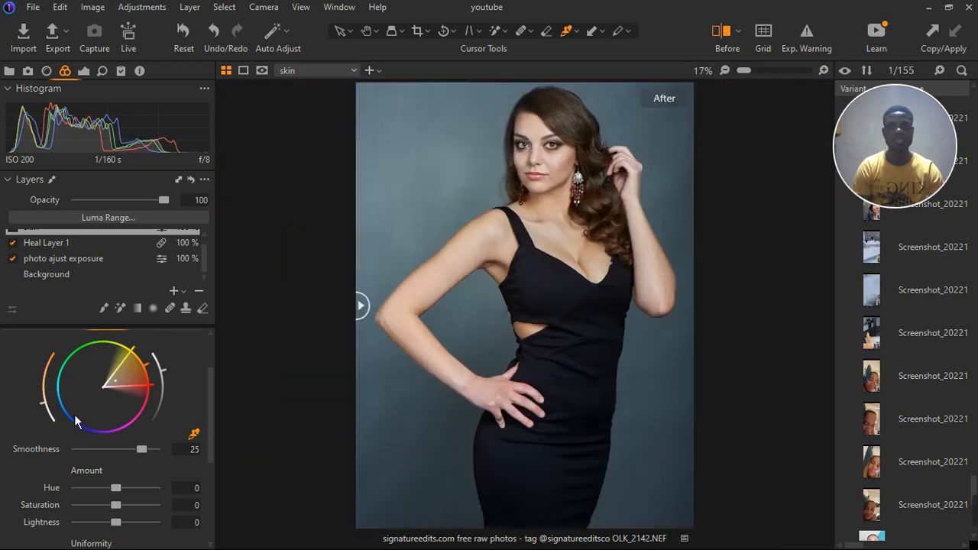
scroll(71, 489, down, 3)
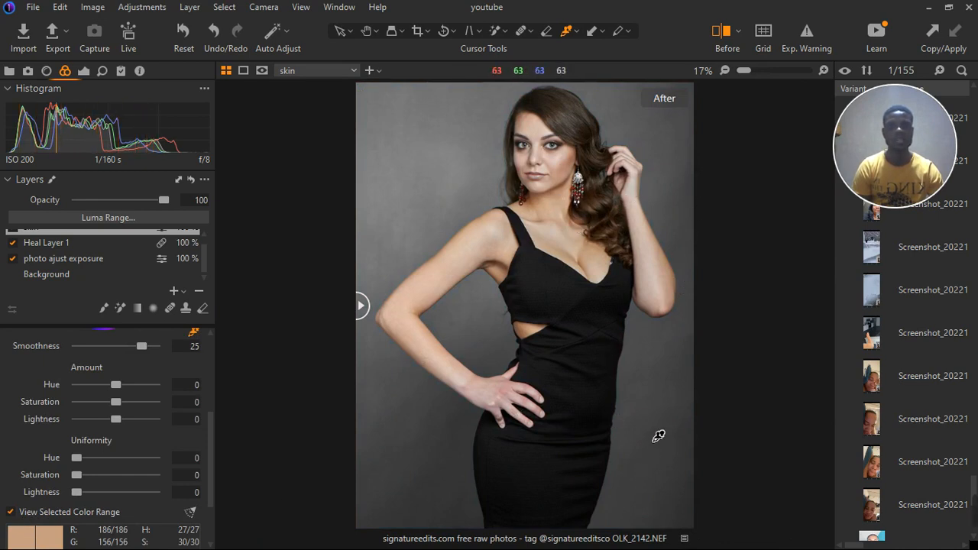
click(12, 512)
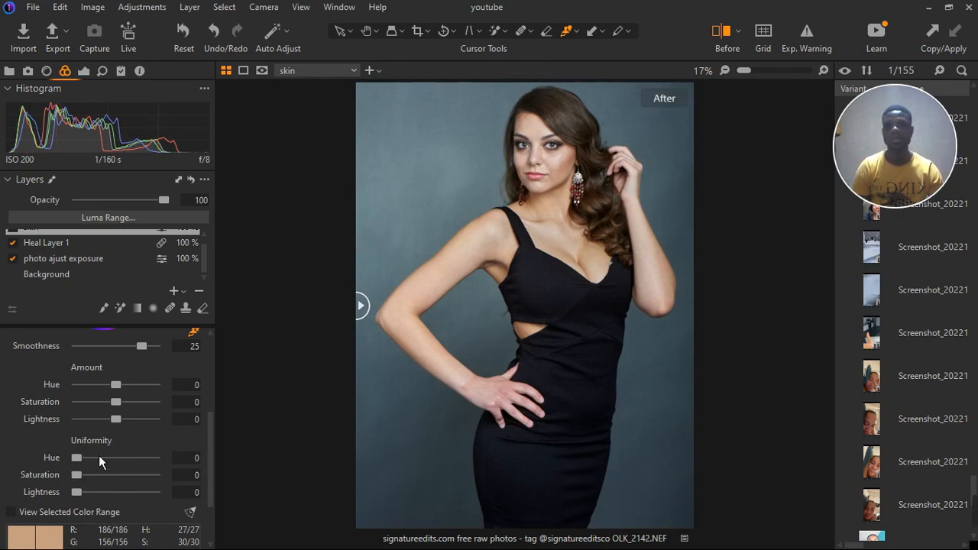
Set the Skin Tone hue uniformity to 100 and check the face, arm and hand.
drag(81, 467, 146, 467)
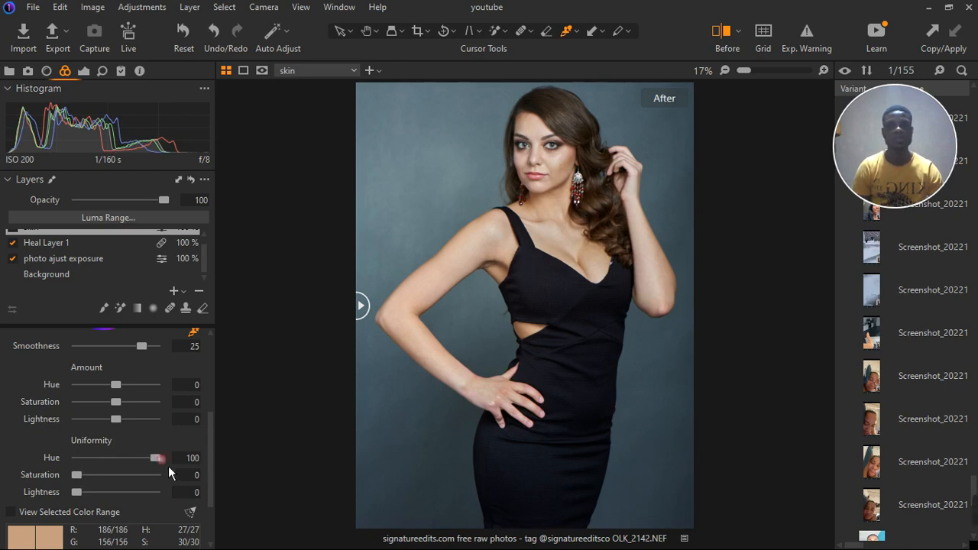
scroll(556, 195, up, 2)
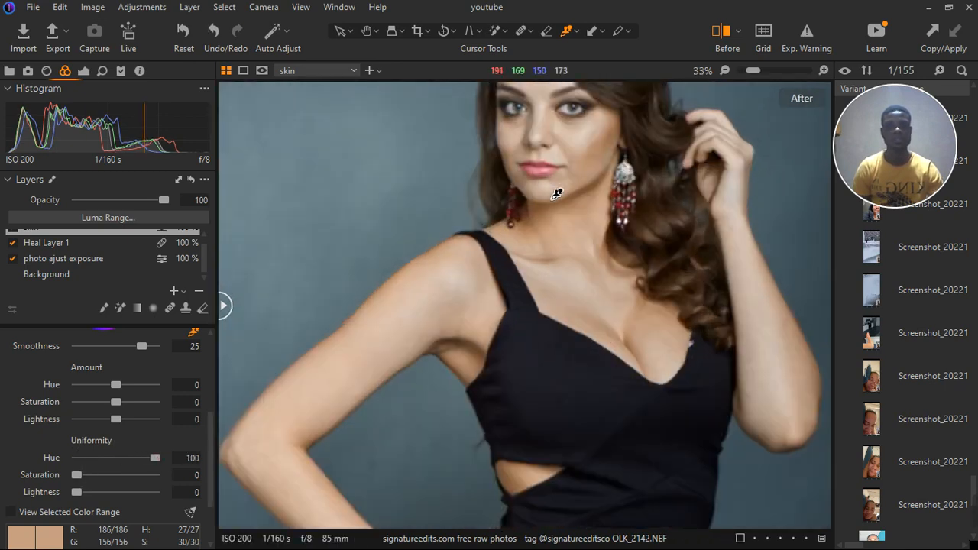
scroll(556, 194, down, 1)
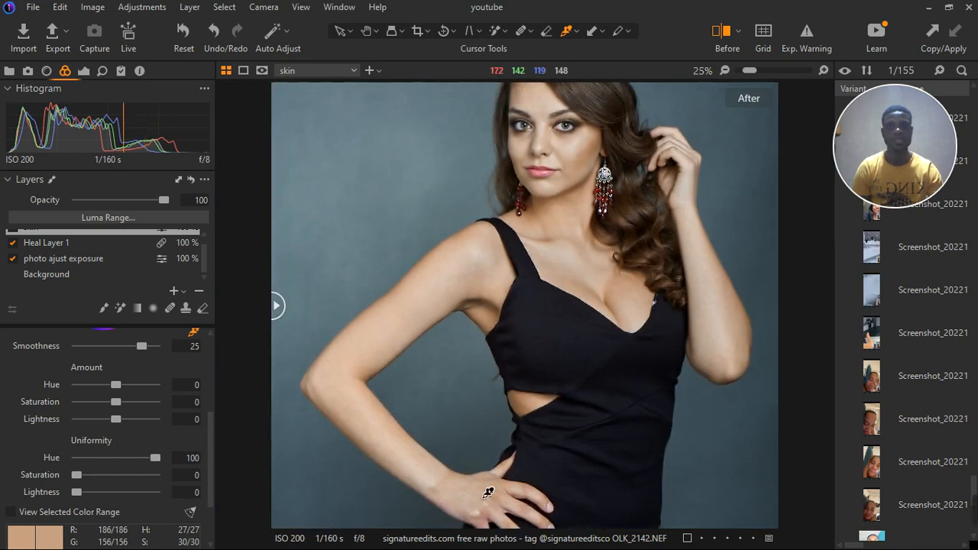
scroll(41, 249, up, 1)
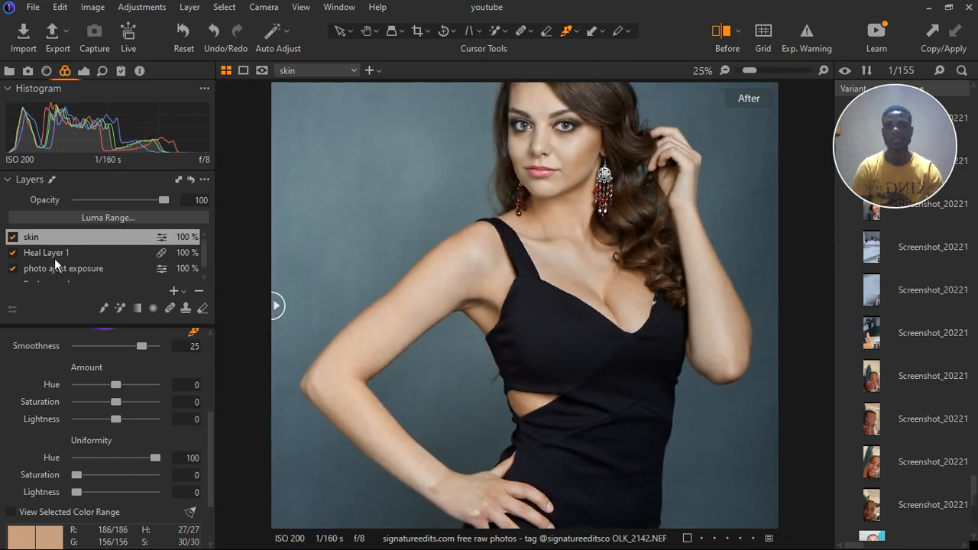
Compare the raised hand, face and chest with the skin layer switched off and on.
click(13, 237)
click(13, 238)
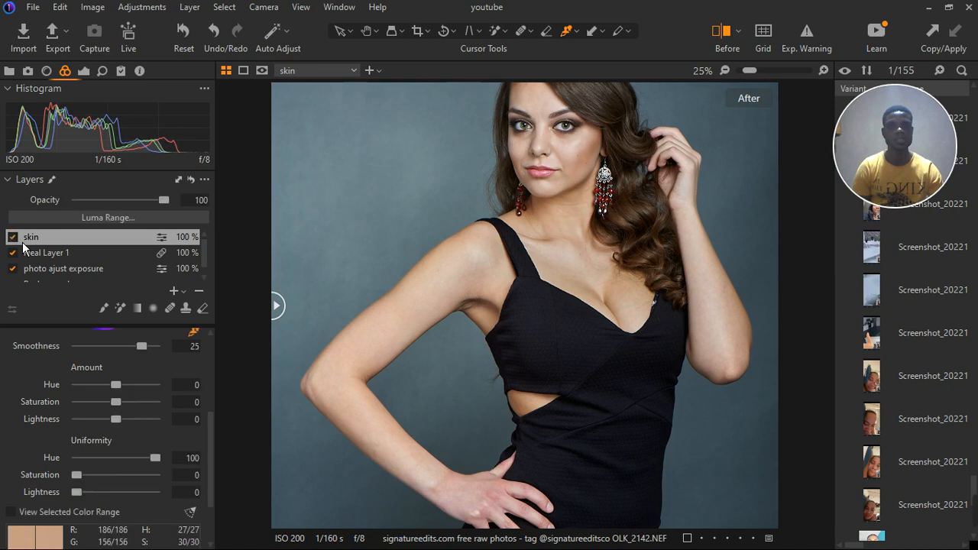
click(708, 199)
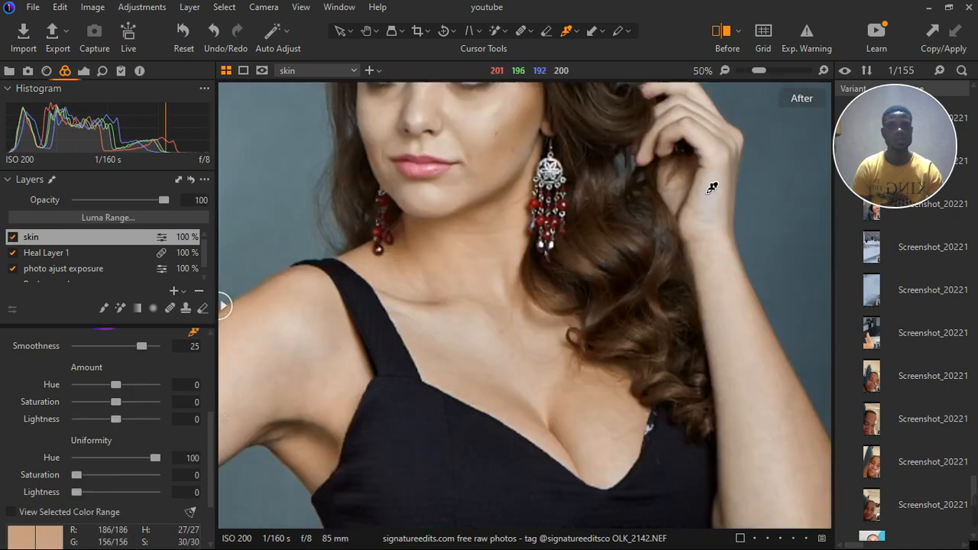
click(13, 238)
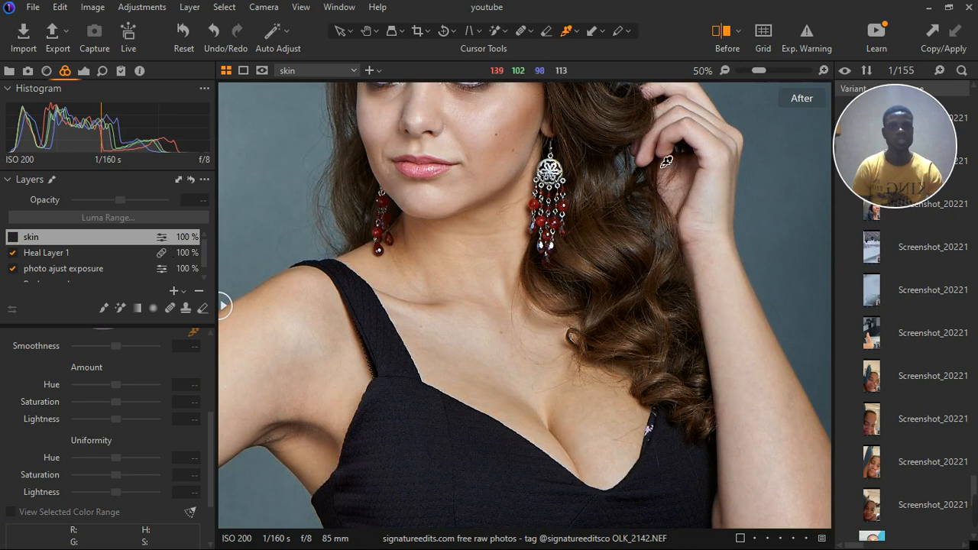
click(15, 238)
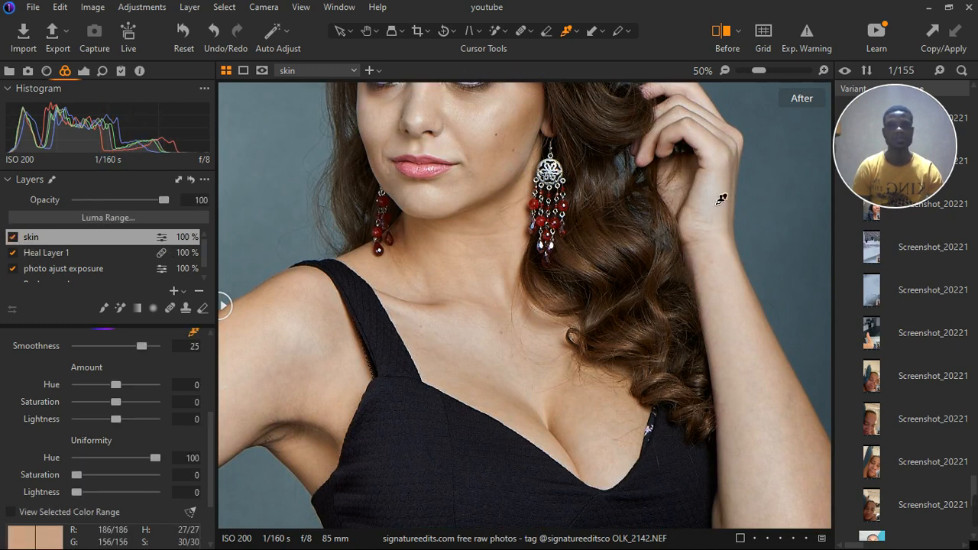
Set the Skin Tone saturation uniformity to 100 and check the whole portrait.
scroll(500, 288, down, 2)
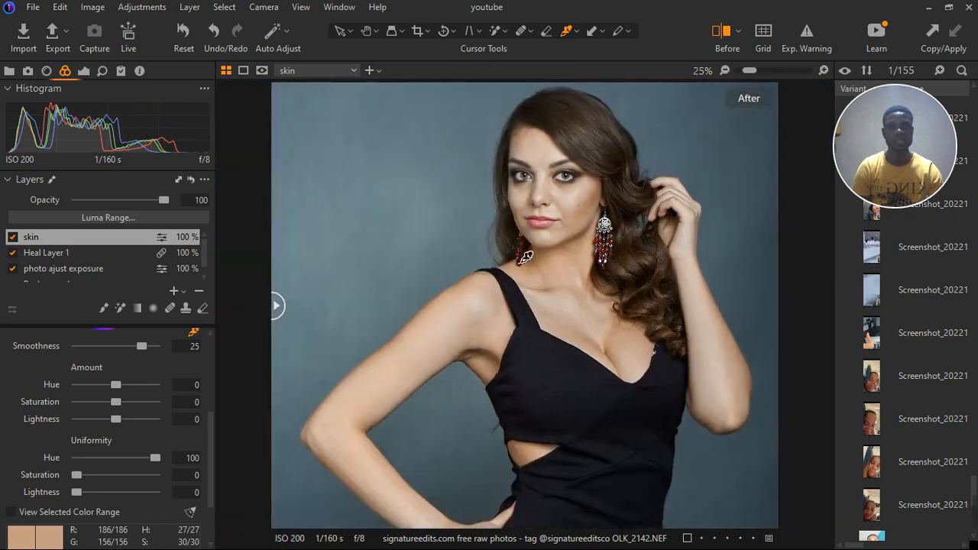
scroll(536, 303, down, 1)
scroll(587, 384, up, 1)
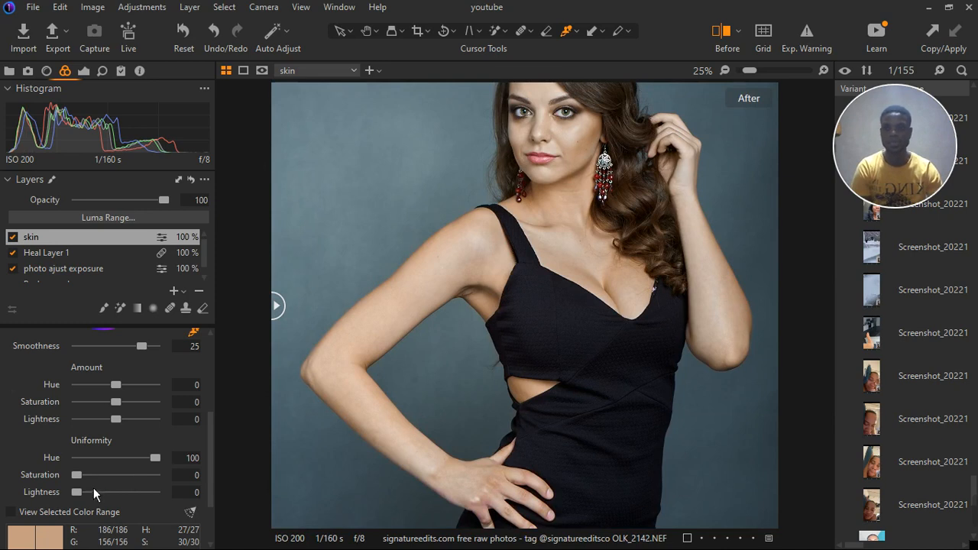
drag(86, 483, 165, 495)
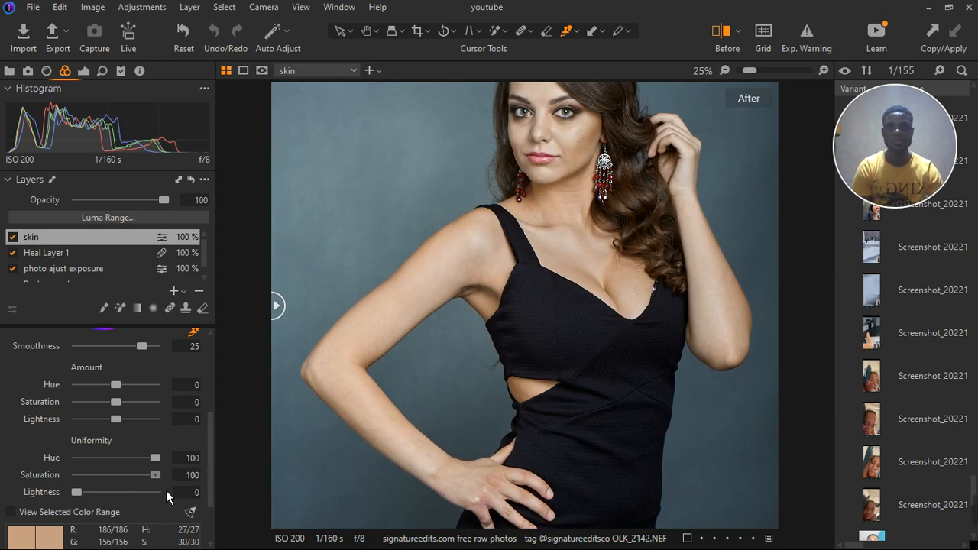
scroll(514, 312, down, 3)
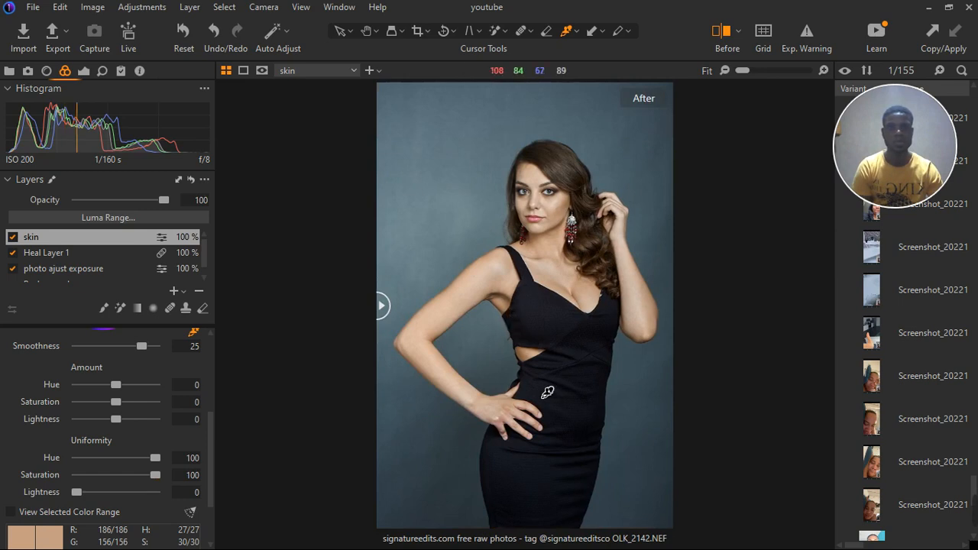
Try lightness uniformity values between 0 and 100 for the skin tone and set it to 46.
drag(87, 502, 118, 503)
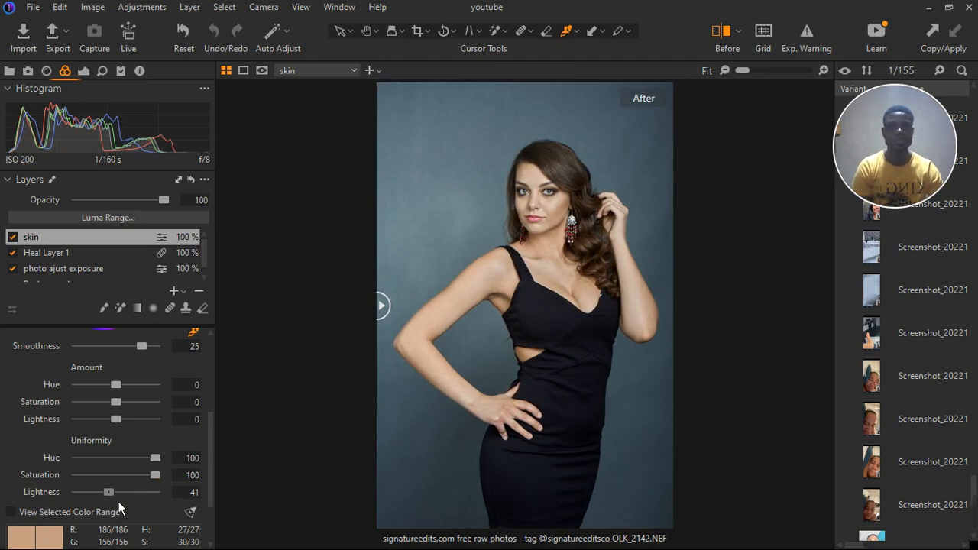
drag(119, 502, 58, 503)
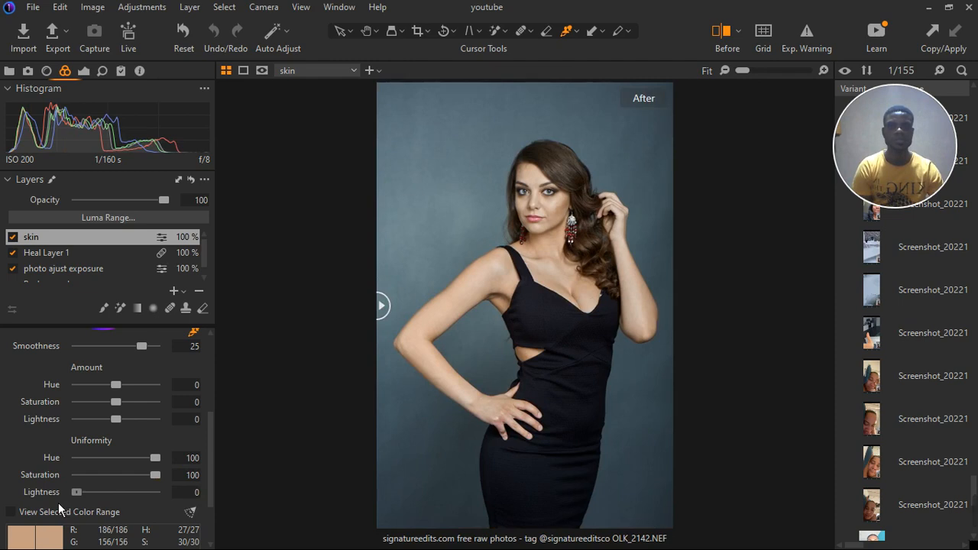
drag(112, 500, 150, 501)
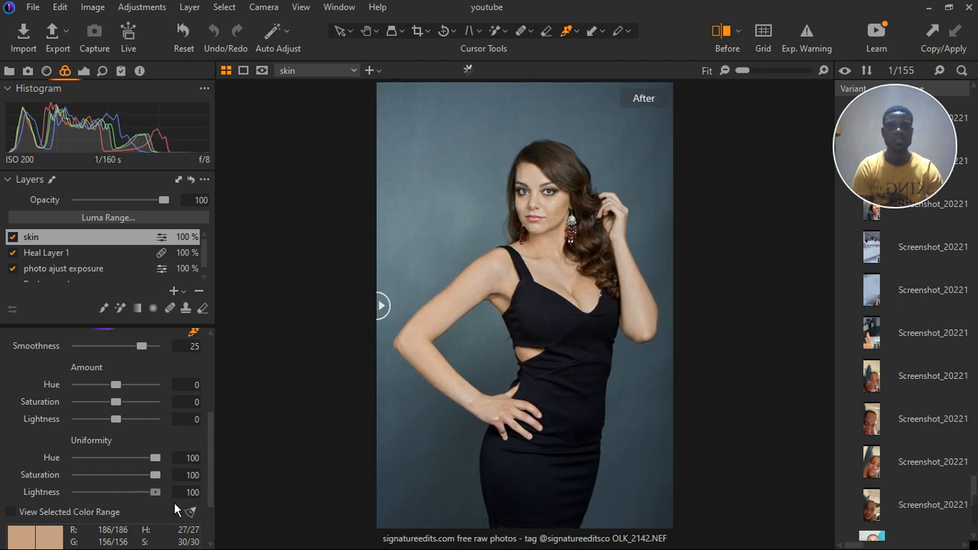
drag(156, 493, 9, 500)
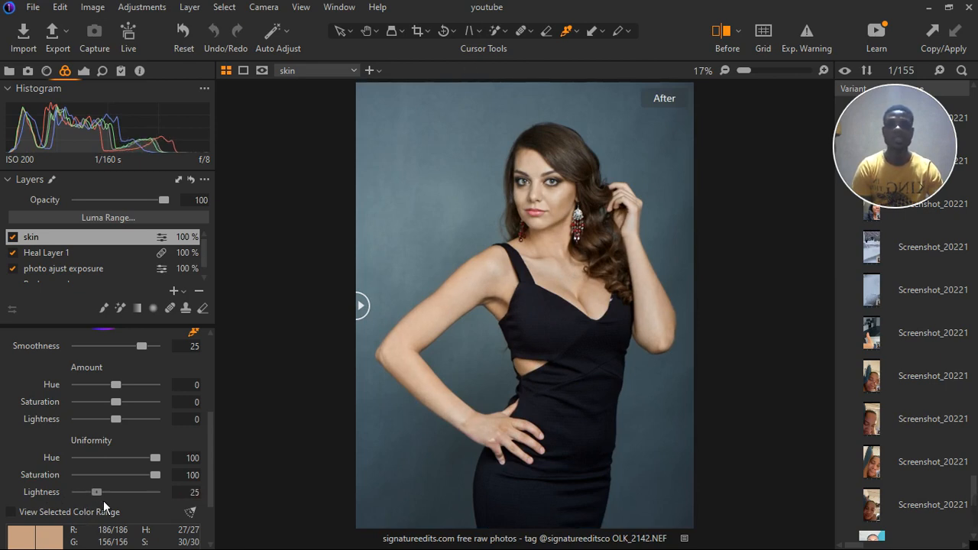
drag(106, 500, 119, 499)
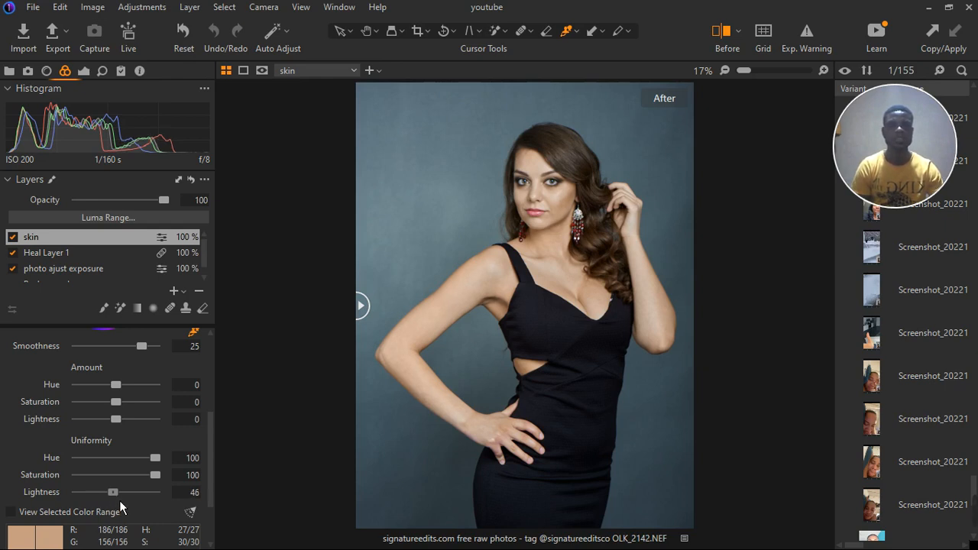
Try lower lightness uniformity values for the skin tone from 0 upward and set it to 35.
drag(119, 501, 75, 504)
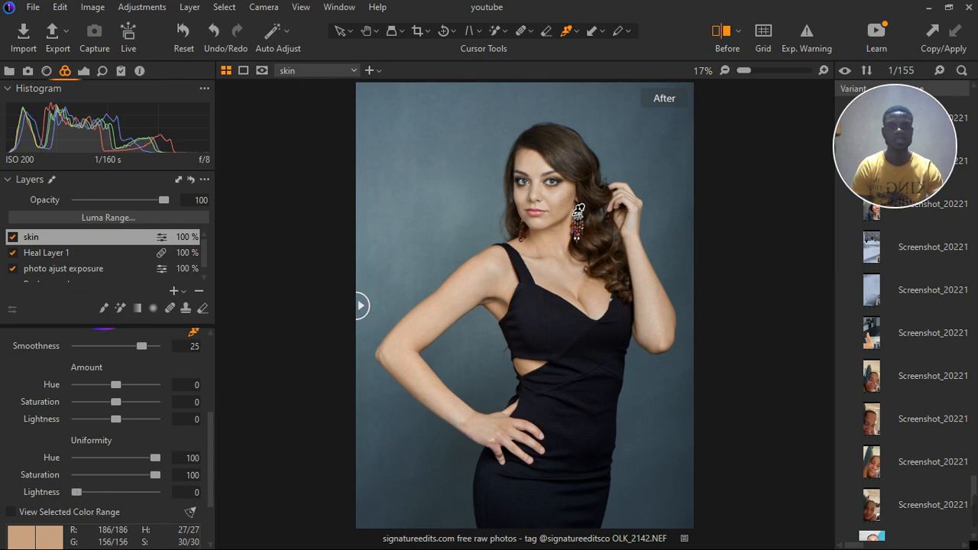
scroll(580, 210, up, 3)
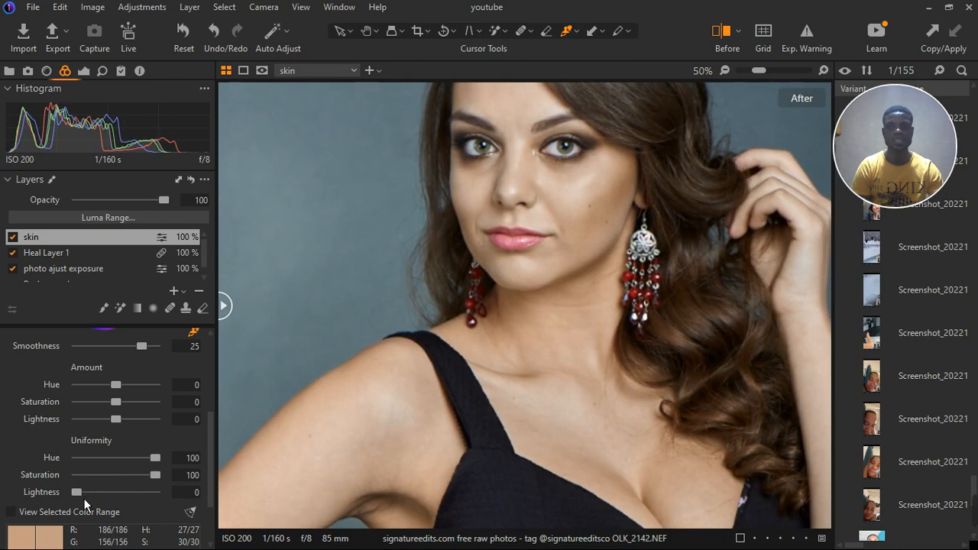
drag(84, 501, 109, 497)
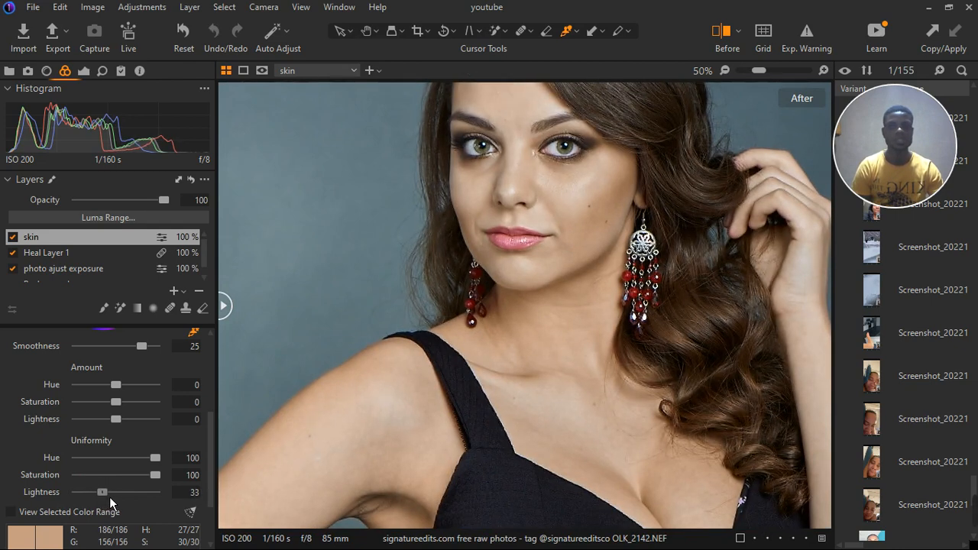
drag(109, 497, 117, 497)
drag(116, 497, 114, 501)
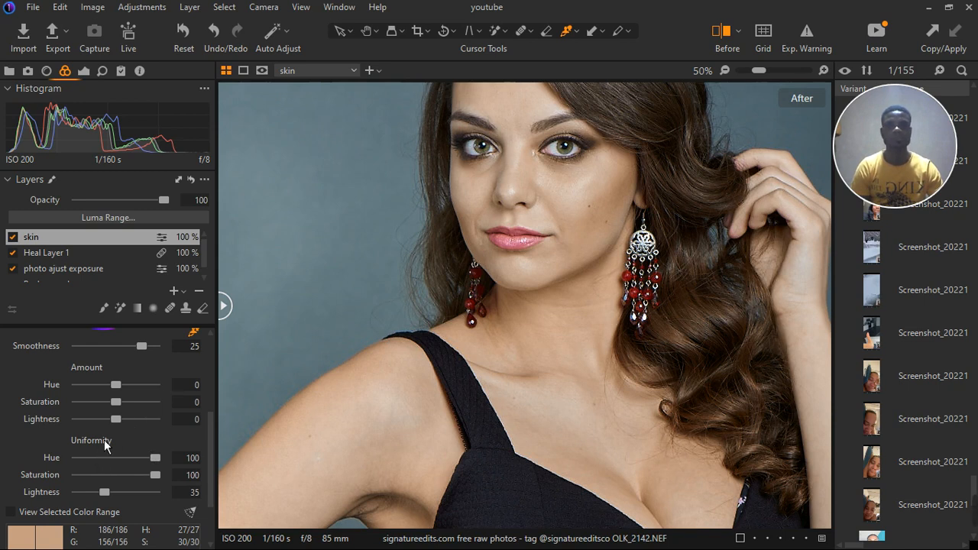
Try Skin Tone lightness amounts down to -10, settle on 1.5, and set the lightness uniformity to 28.
drag(120, 428, 136, 462)
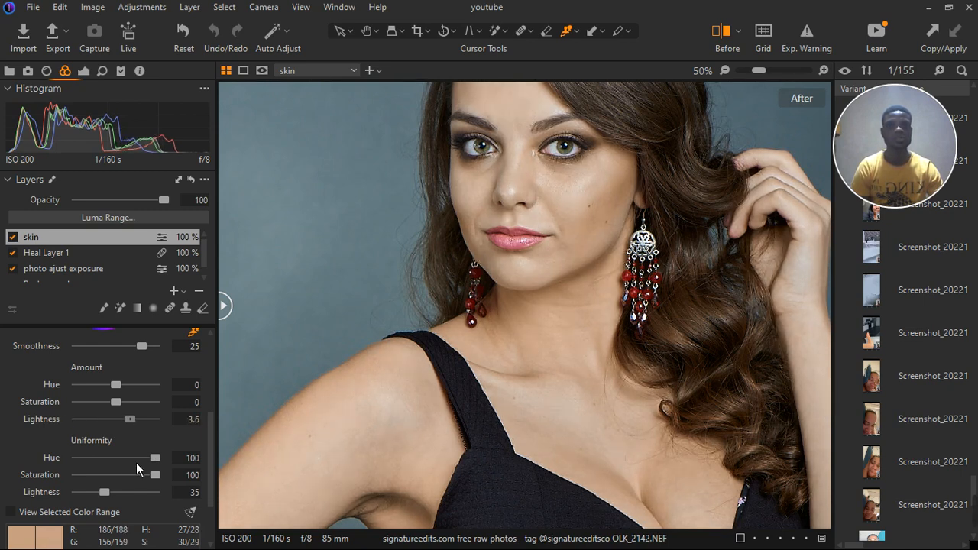
drag(135, 463, 134, 463)
scroll(354, 447, down, 2)
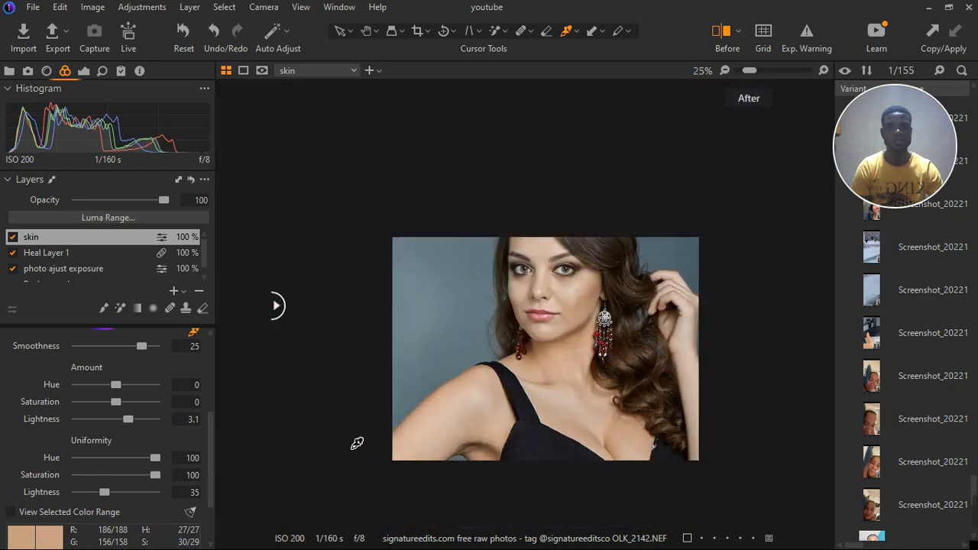
scroll(354, 446, down, 1)
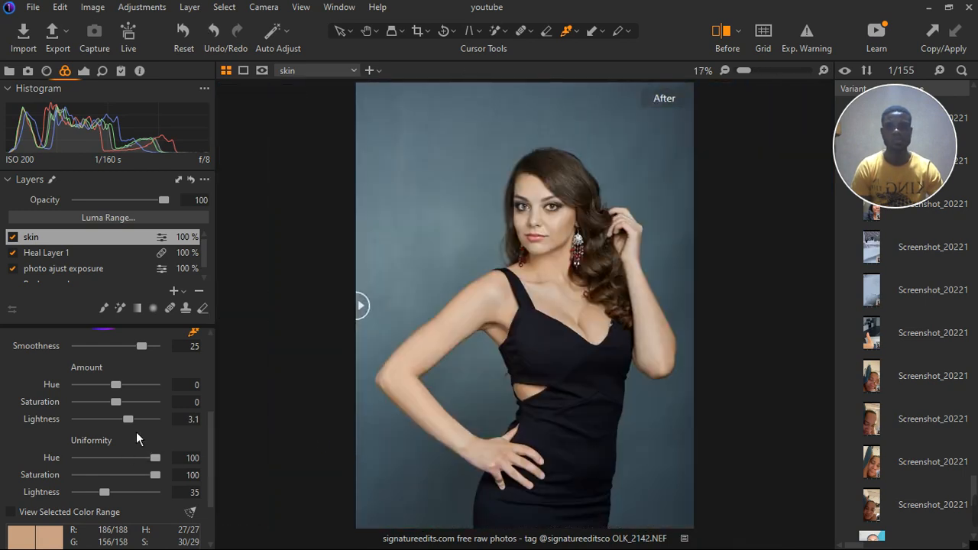
drag(128, 418, 68, 428)
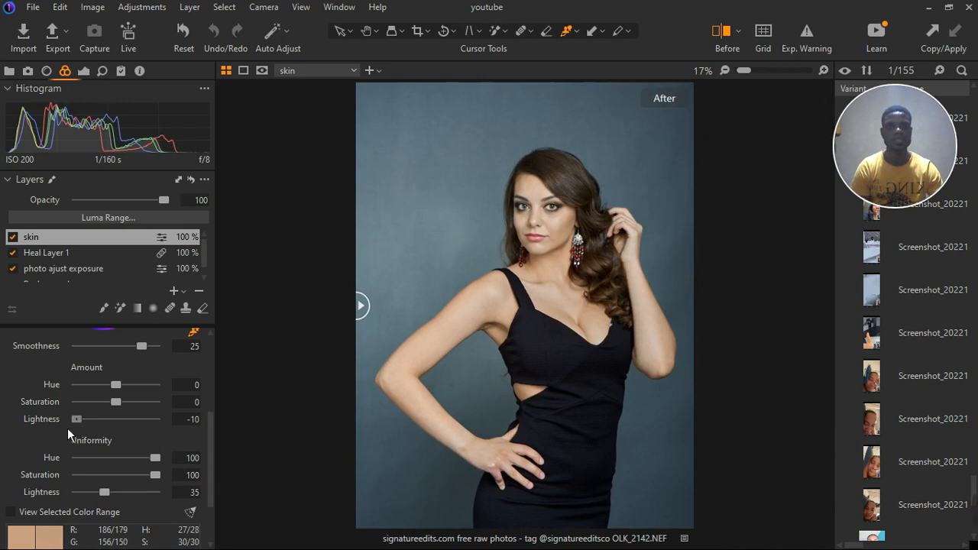
drag(67, 427, 130, 431)
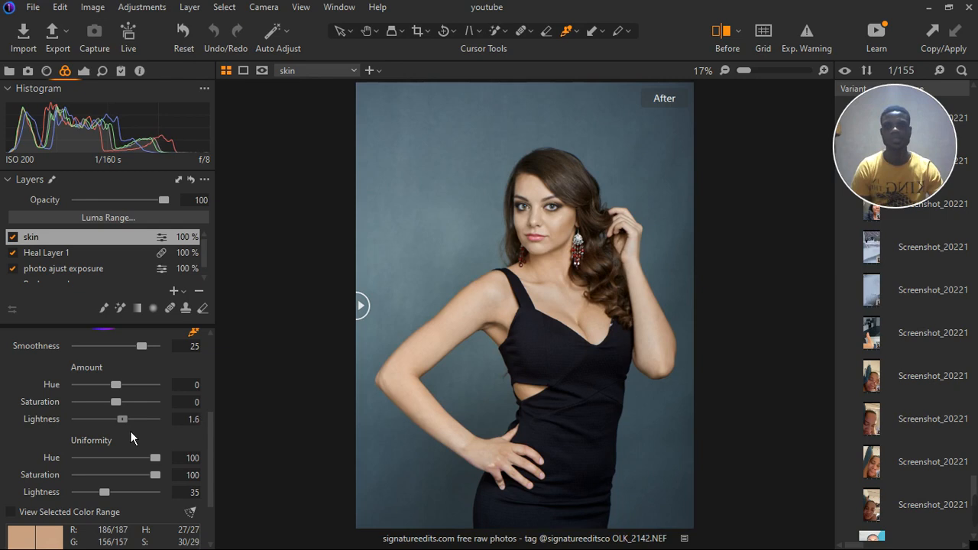
drag(130, 430, 133, 425)
drag(108, 499, 103, 499)
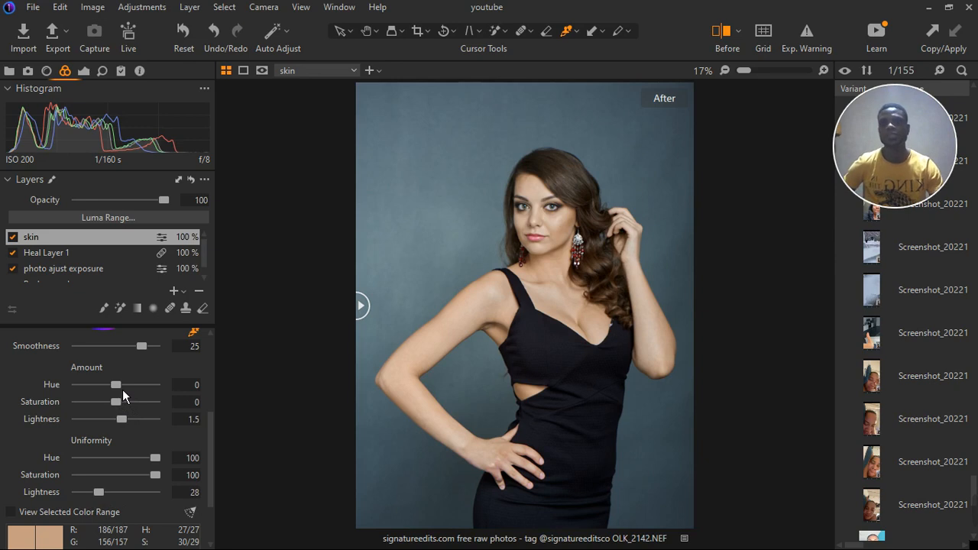
Compare the skin at Skin Tone hue amounts of 5 and -5, and set the hue amount to -4.
drag(122, 389, 252, 420)
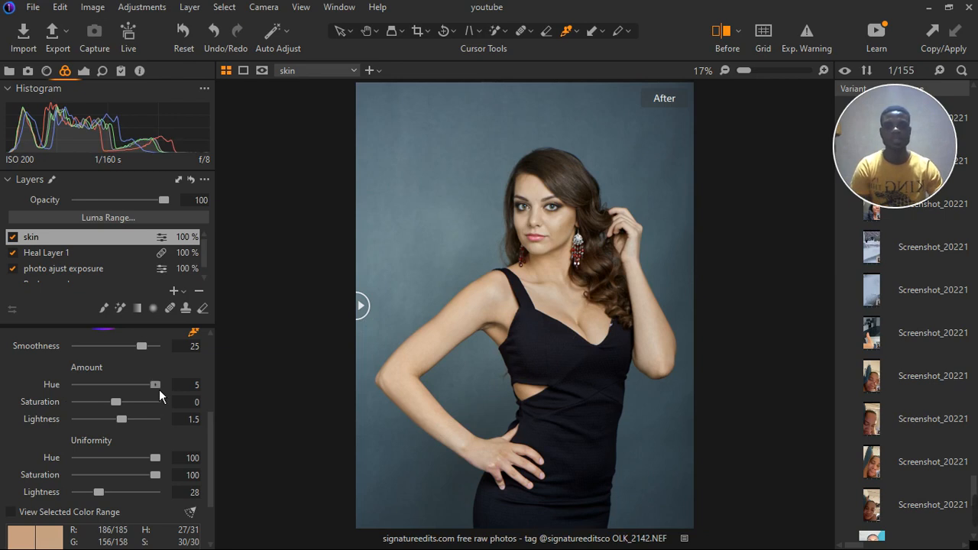
drag(159, 390, 29, 395)
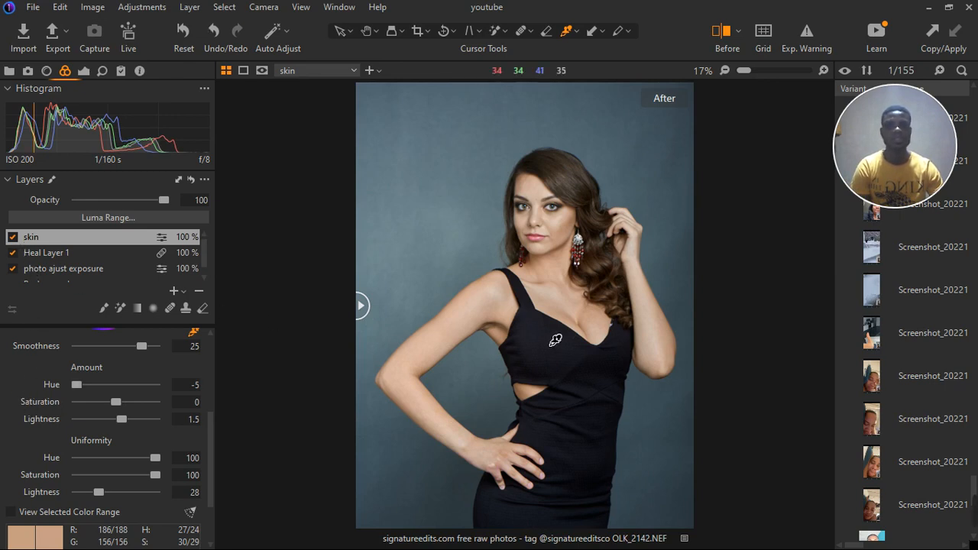
scroll(585, 288, up, 1)
scroll(589, 283, up, 1)
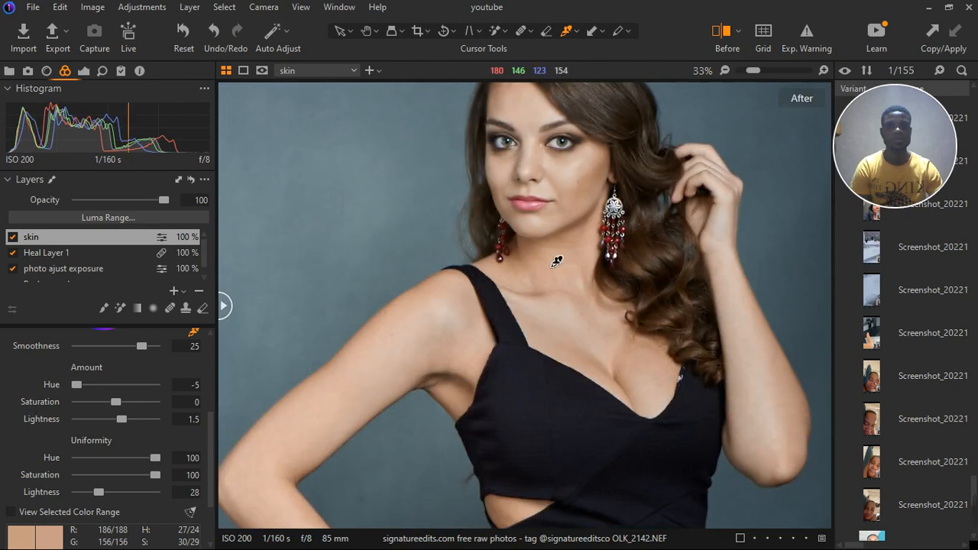
drag(76, 385, 259, 389)
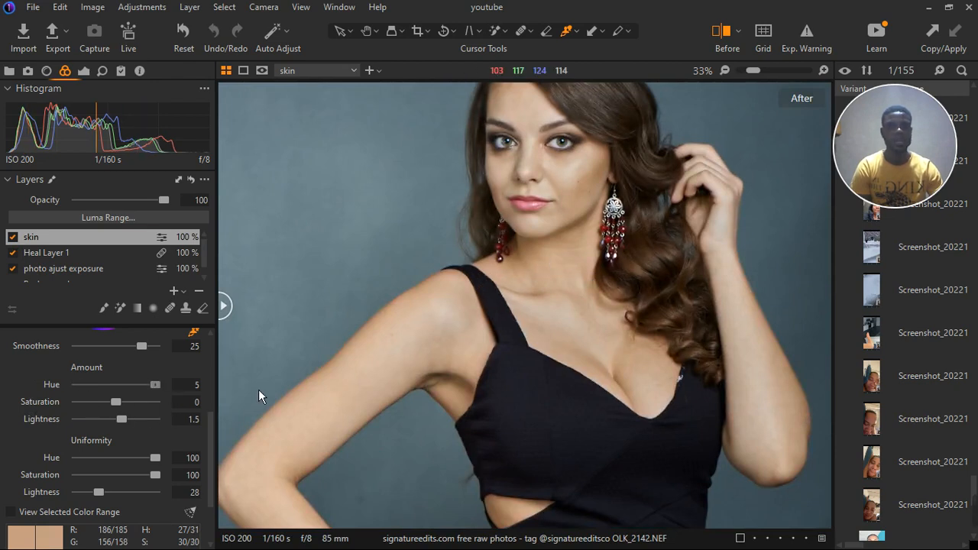
drag(258, 389, 93, 402)
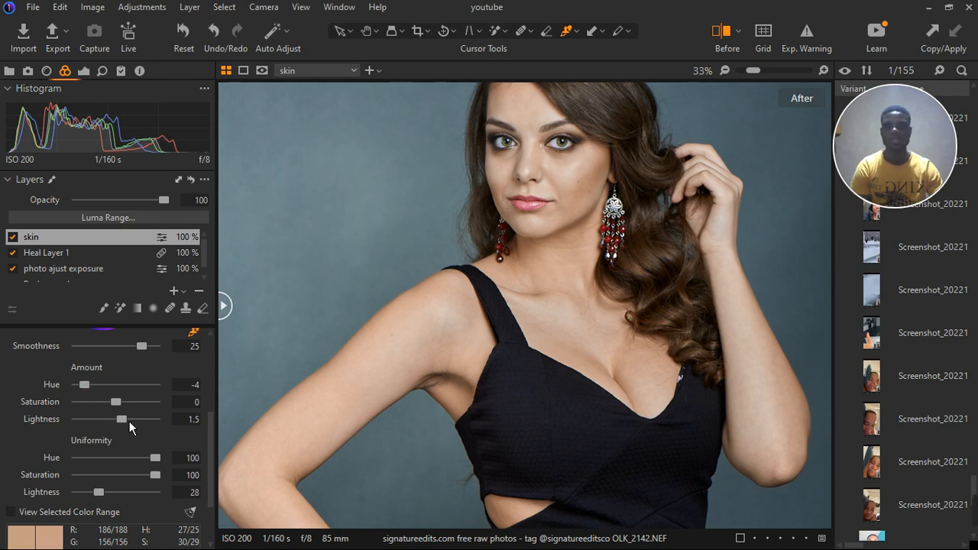
Set the Skin Tone saturation amount to 11.5 and check it on the whole portrait.
click(126, 403)
drag(138, 407, 141, 414)
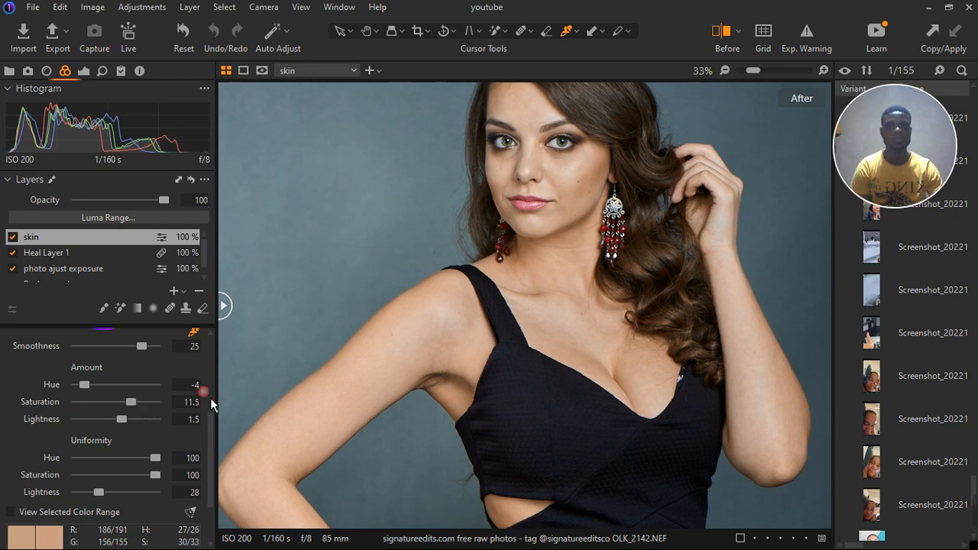
scroll(423, 373, down, 4)
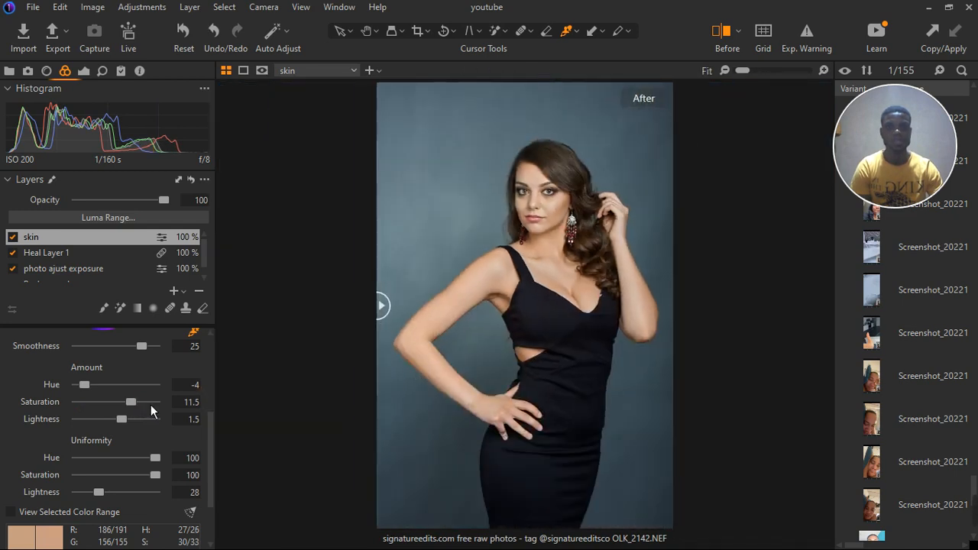
drag(141, 410, 146, 410)
drag(146, 411, 141, 411)
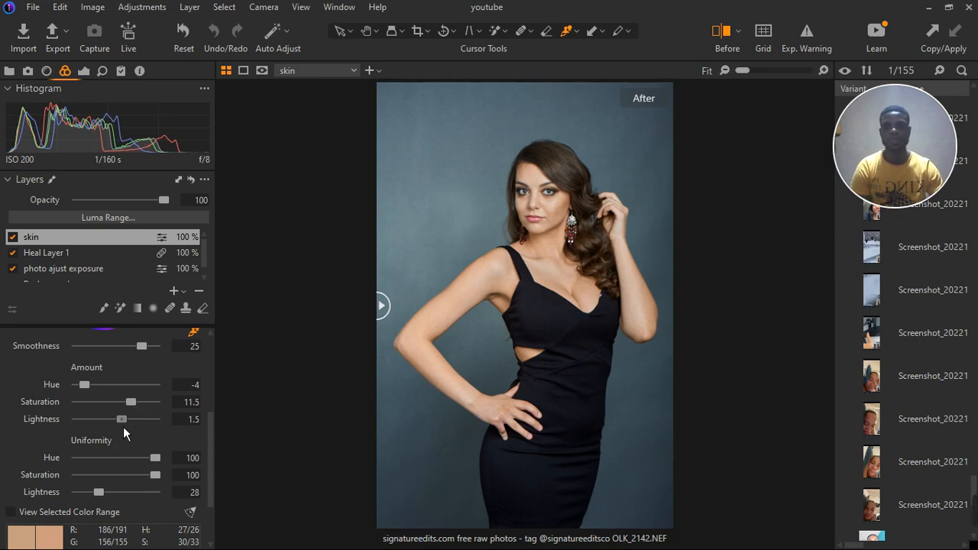
Fine-tune the skin tone to lightness amount 1.1, hue uniformity 95, saturation uniformity 94 and smoothness 27.1, and collapse the Color Editor.
drag(122, 427, 122, 426)
drag(166, 481, 152, 458)
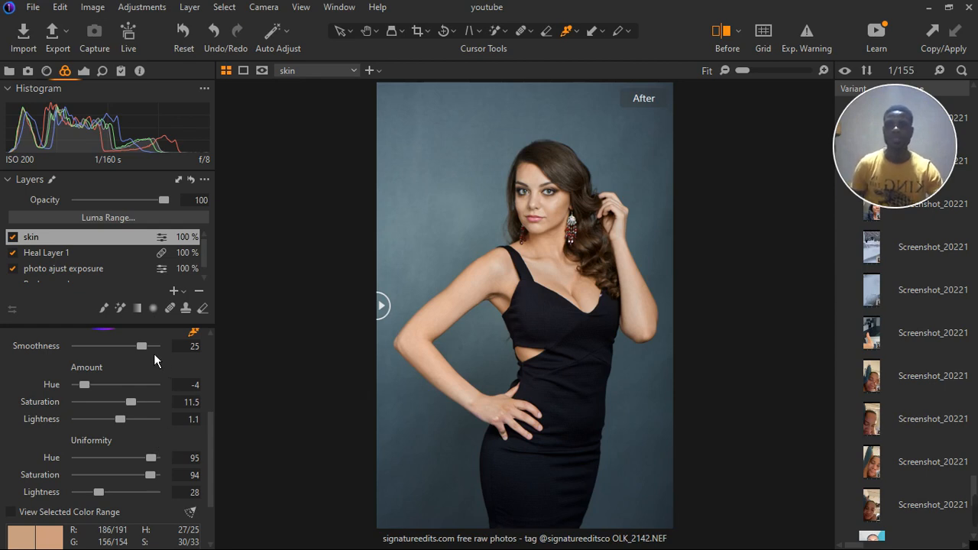
drag(154, 353, 159, 354)
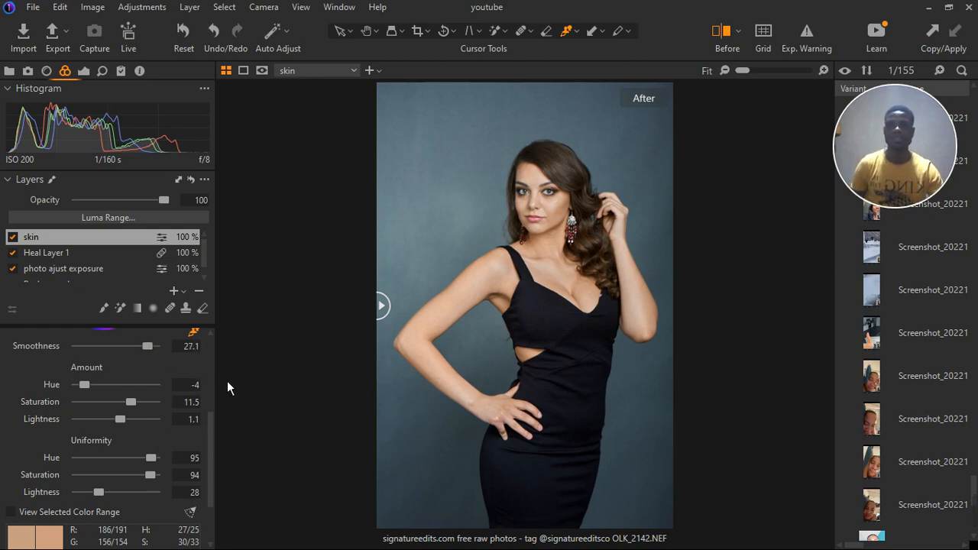
drag(388, 317, 348, 387)
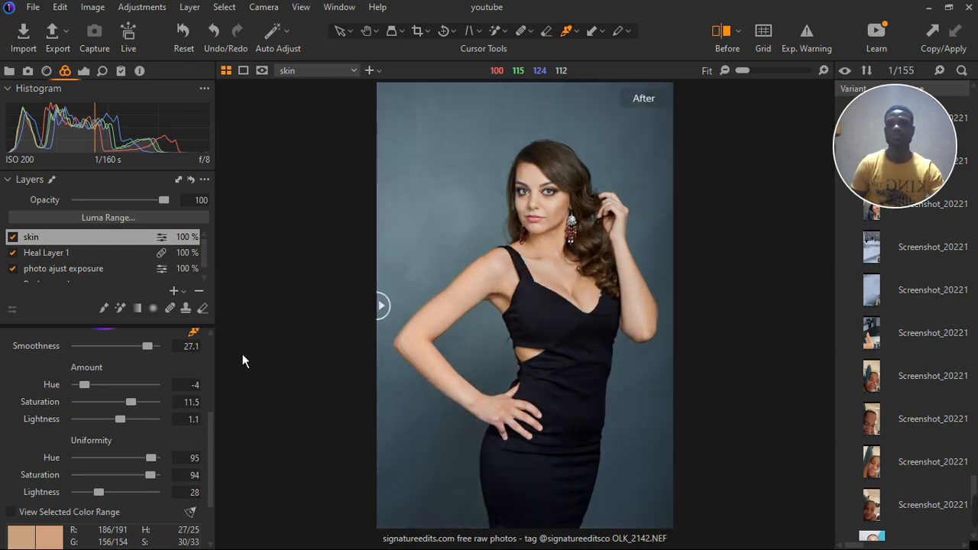
scroll(83, 381, up, 4)
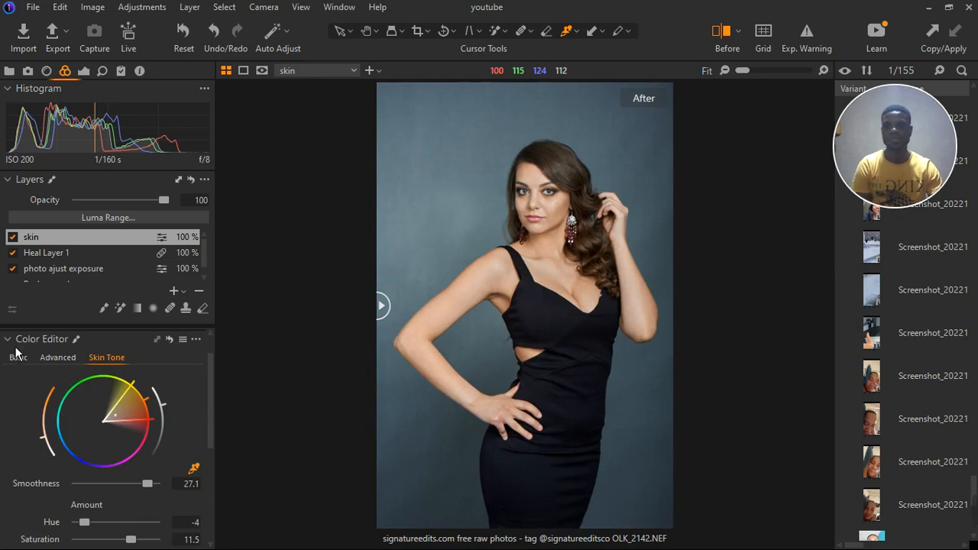
click(14, 342)
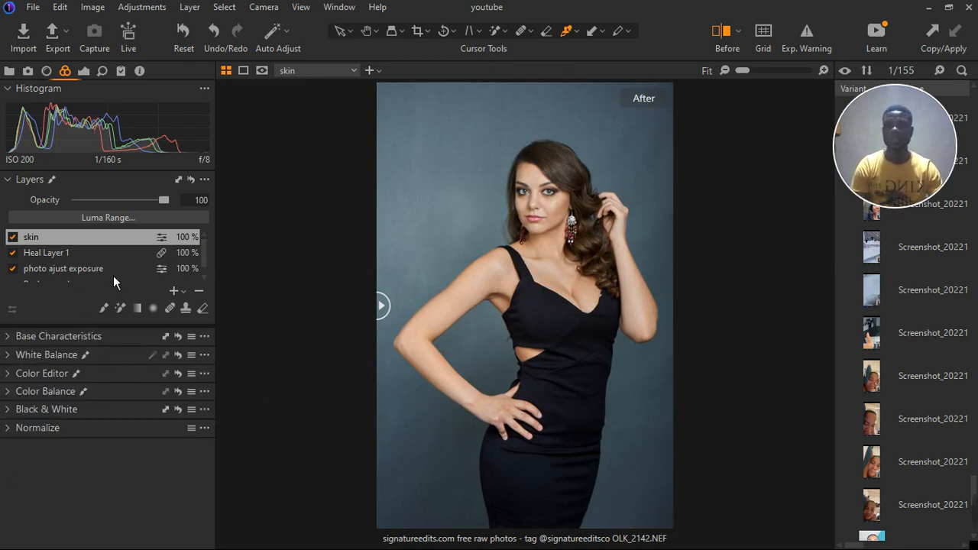
Add a new empty adjustment layer and mask the lips on it with the Magic Brush.
right_click(188, 305)
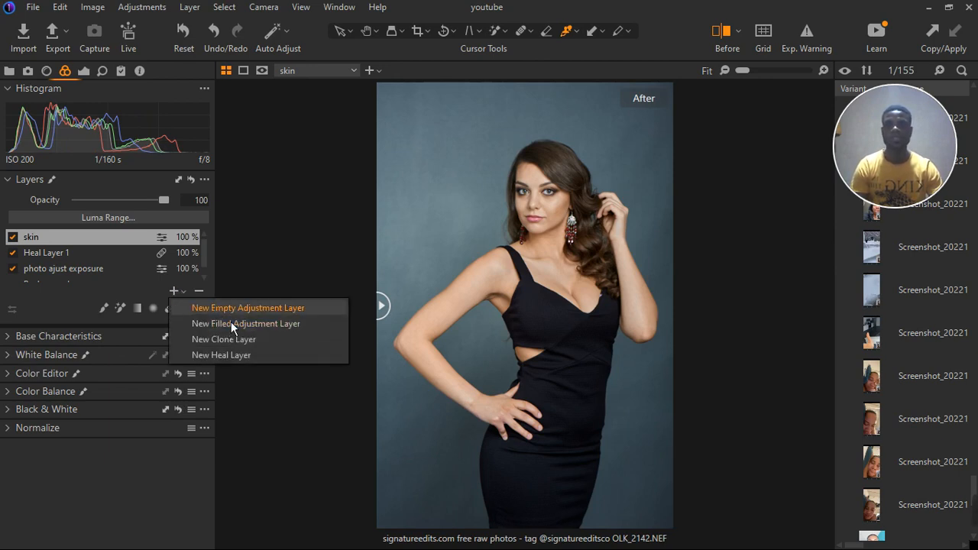
click(223, 309)
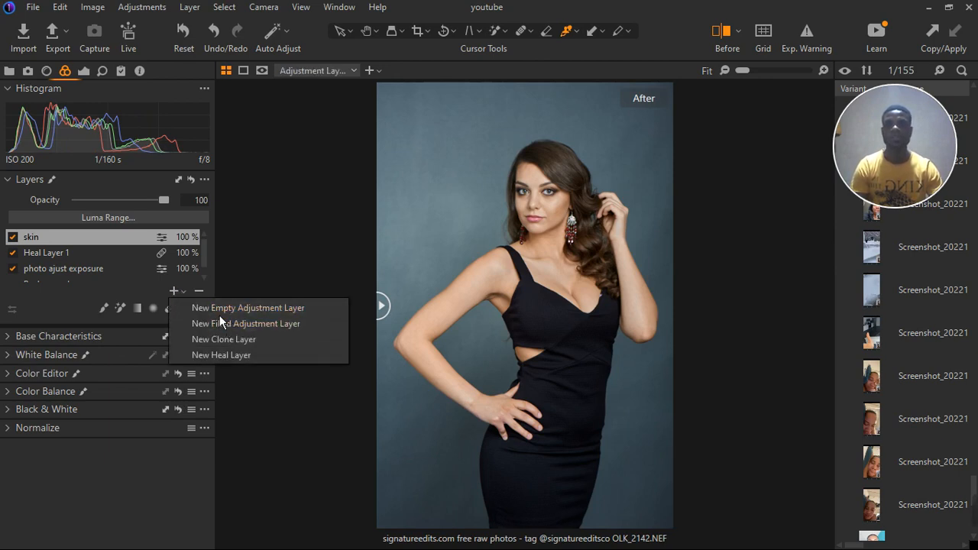
click(130, 313)
scroll(535, 214, up, 5)
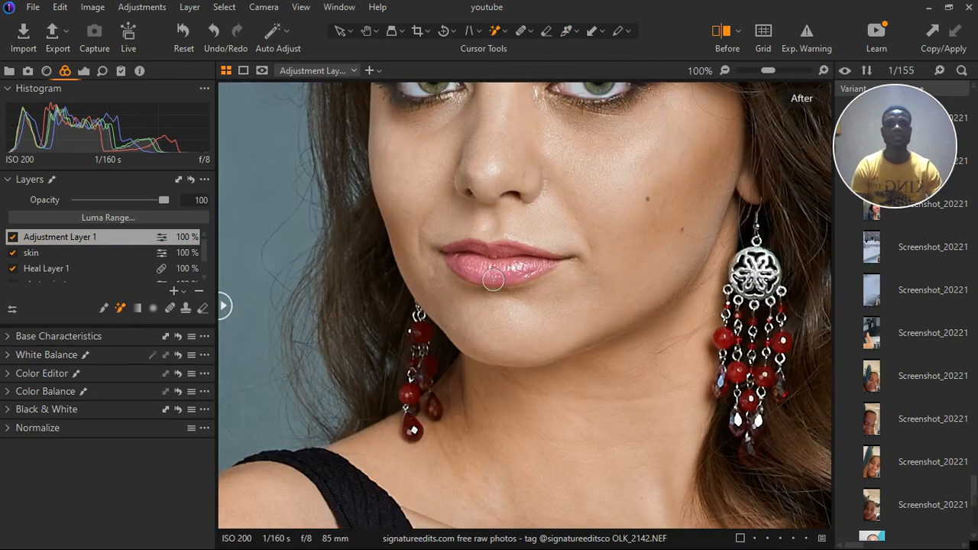
mouse_move(479, 272)
mouse_down()
mouse_move(540, 280)
mouse_move(490, 270)
mouse_up()
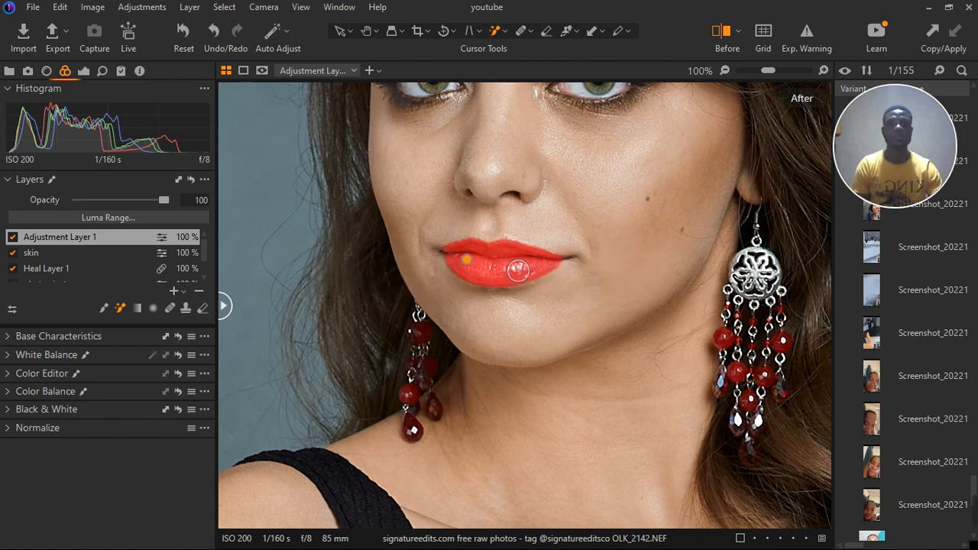
Hide the lip mask overlay to see the whole portrait without the red tint.
key(ctrl+minus)
key(ctrl+minus)
key(ctrl+minus)
key(ctrl+minus)
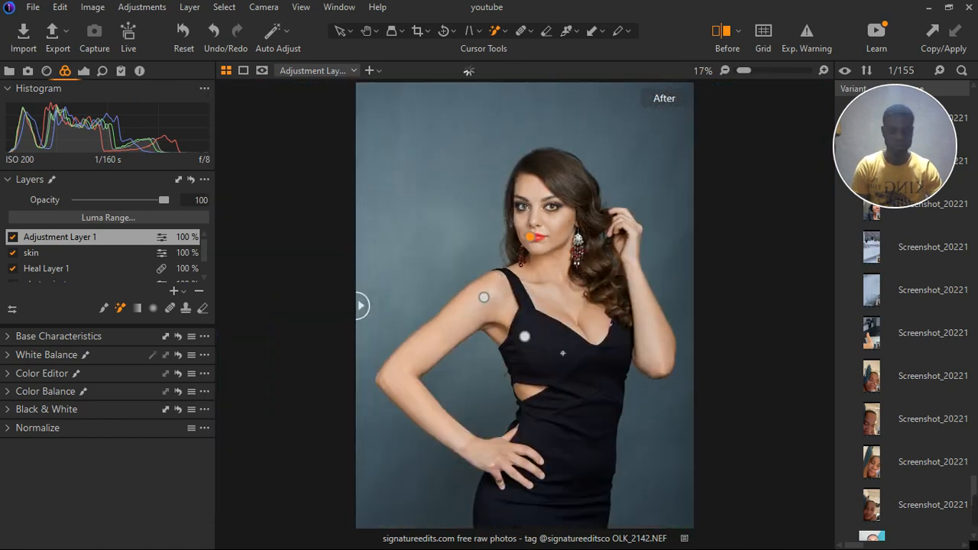
key(m)
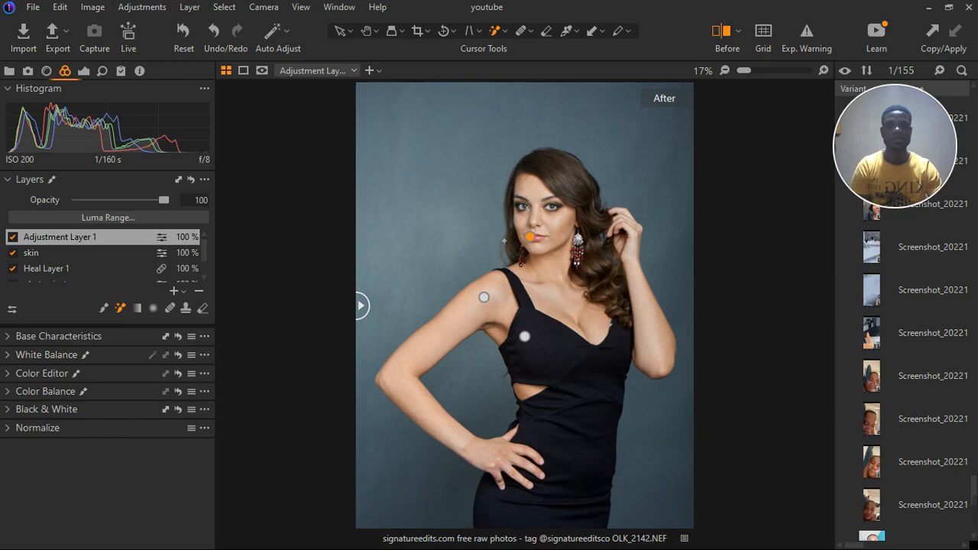
click(9, 374)
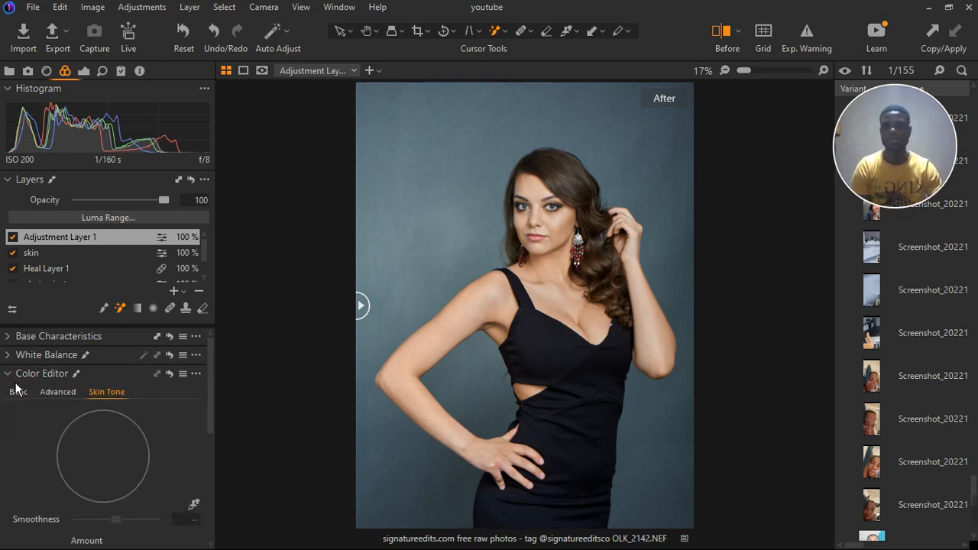
click(10, 375)
click(10, 376)
scroll(56, 423, down, 1)
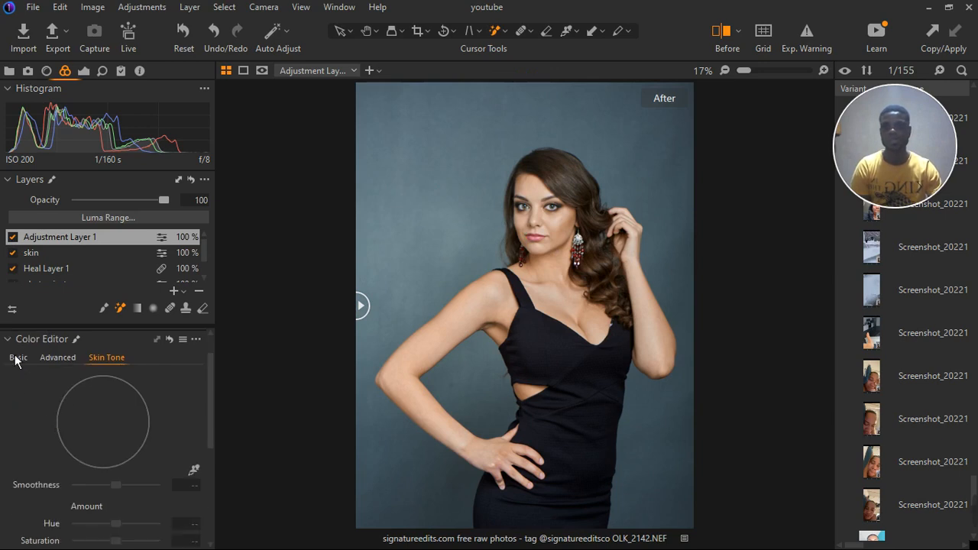
scroll(84, 477, down, 5)
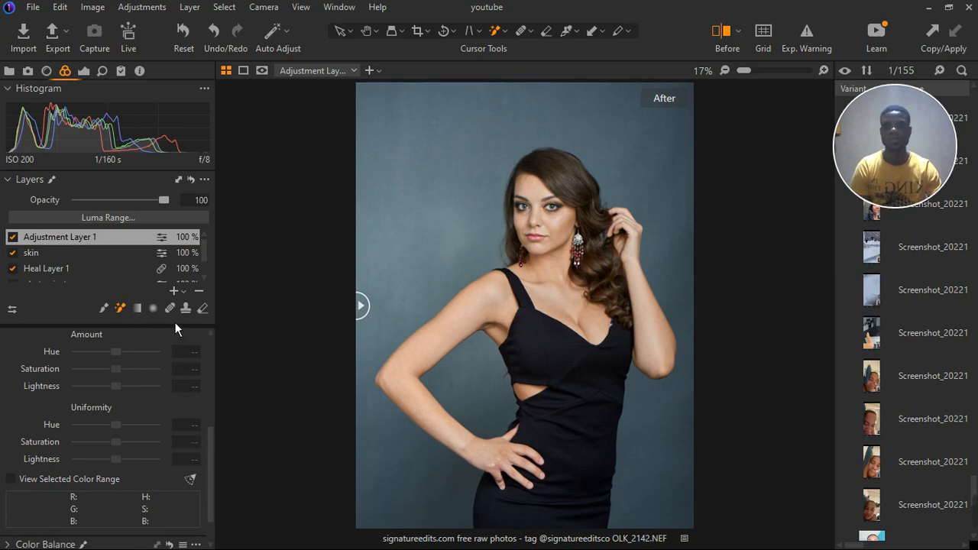
scroll(174, 373, up, 3)
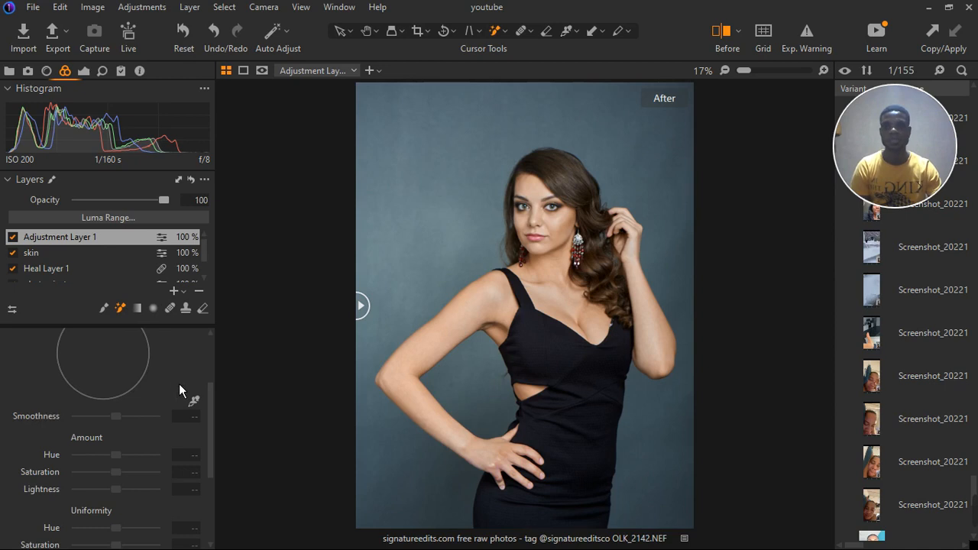
scroll(147, 371, up, 3)
click(21, 375)
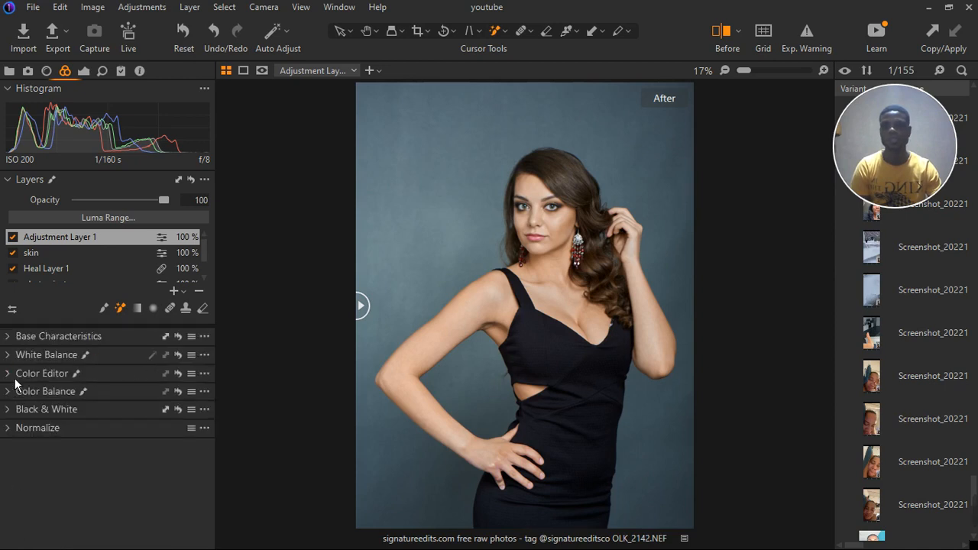
Set the lip layer's exposure saturation to 22 and compare the portrait with that layer off and on.
click(84, 71)
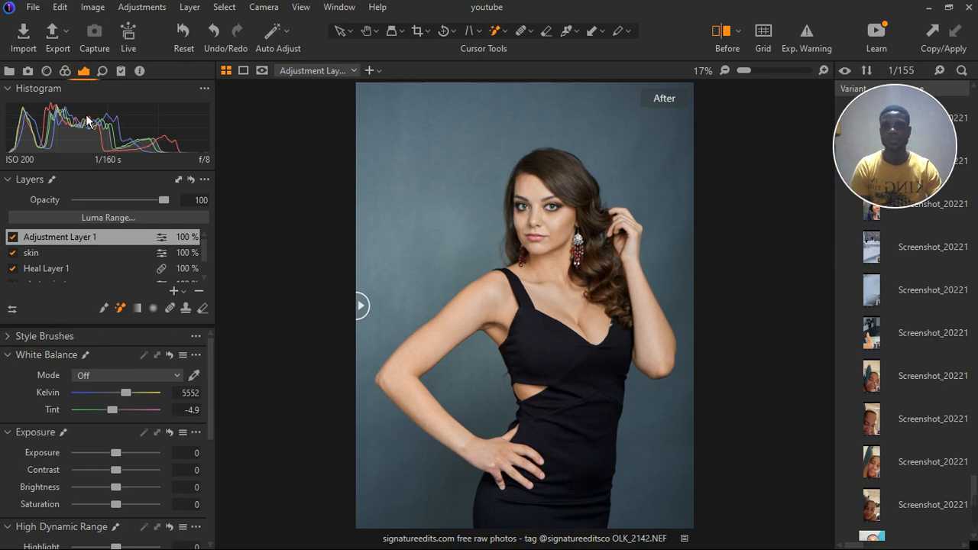
click(16, 357)
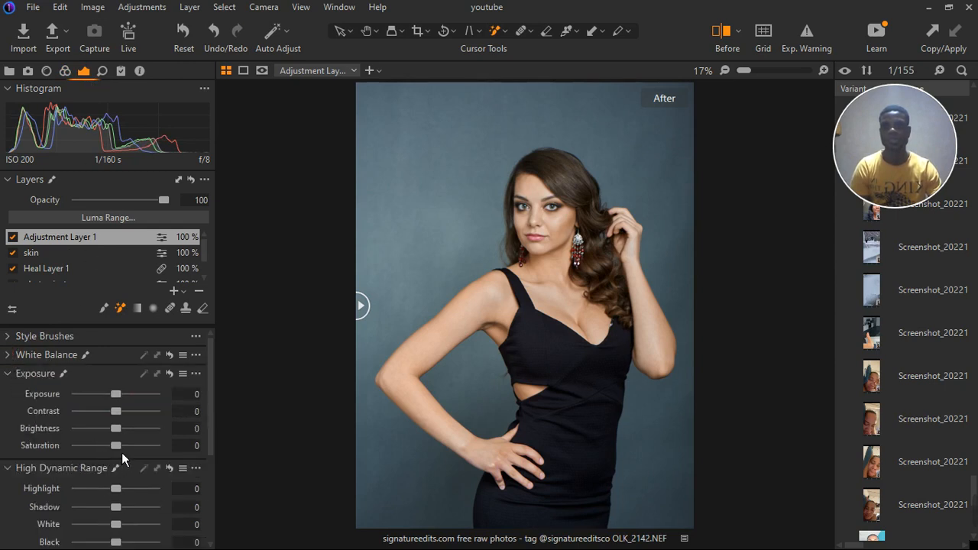
drag(122, 452, 129, 449)
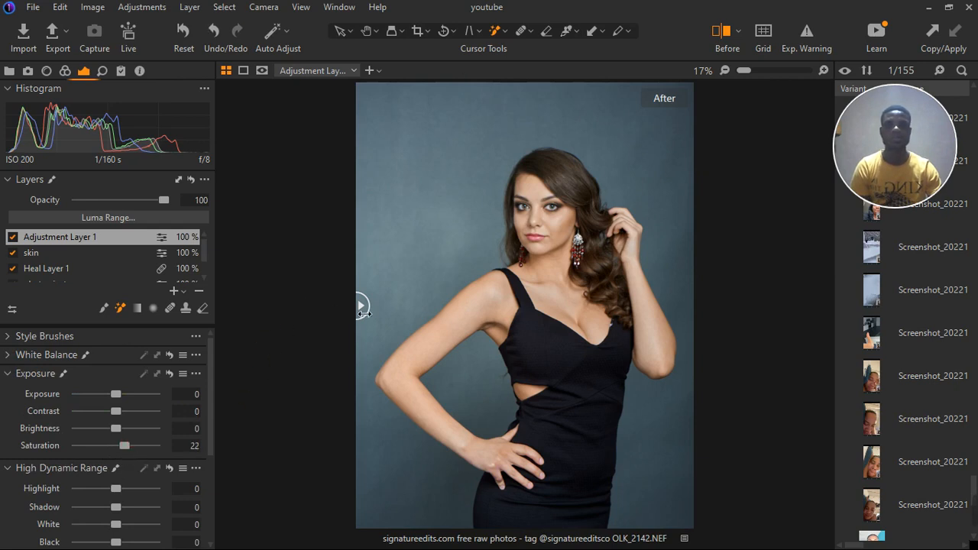
click(13, 238)
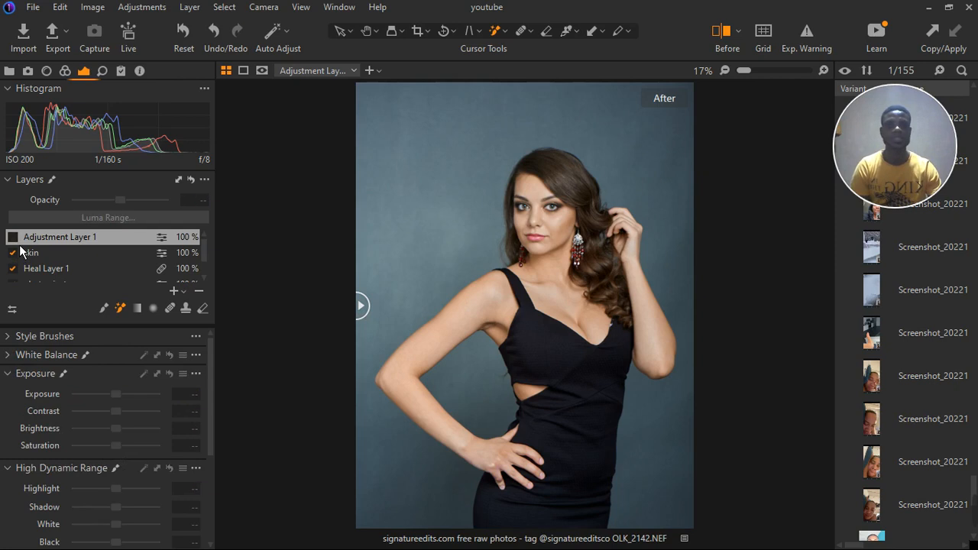
click(13, 237)
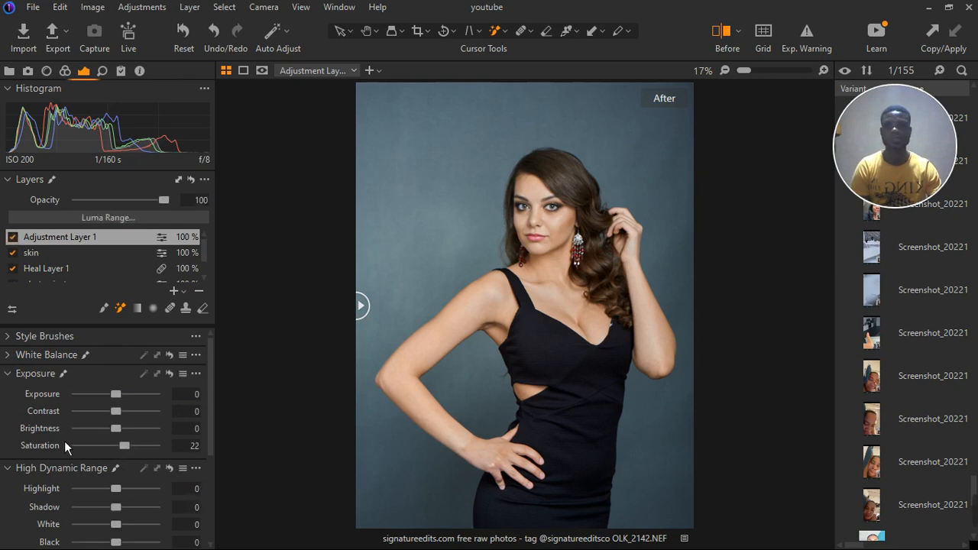
Raise the lip layer's saturation to 35 and compare the lips close up with the layer off and on.
drag(128, 452, 135, 451)
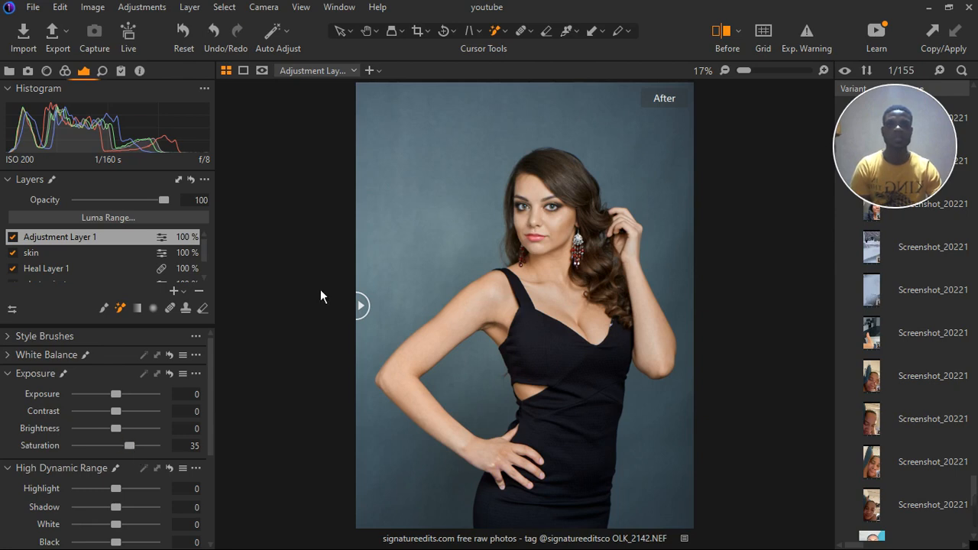
scroll(593, 177, up, 2)
scroll(594, 183, up, 2)
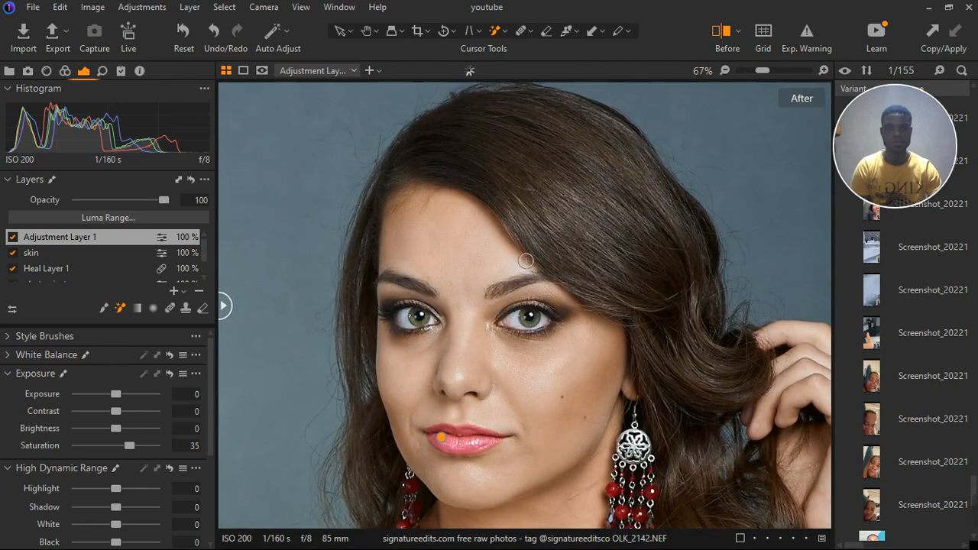
click(14, 238)
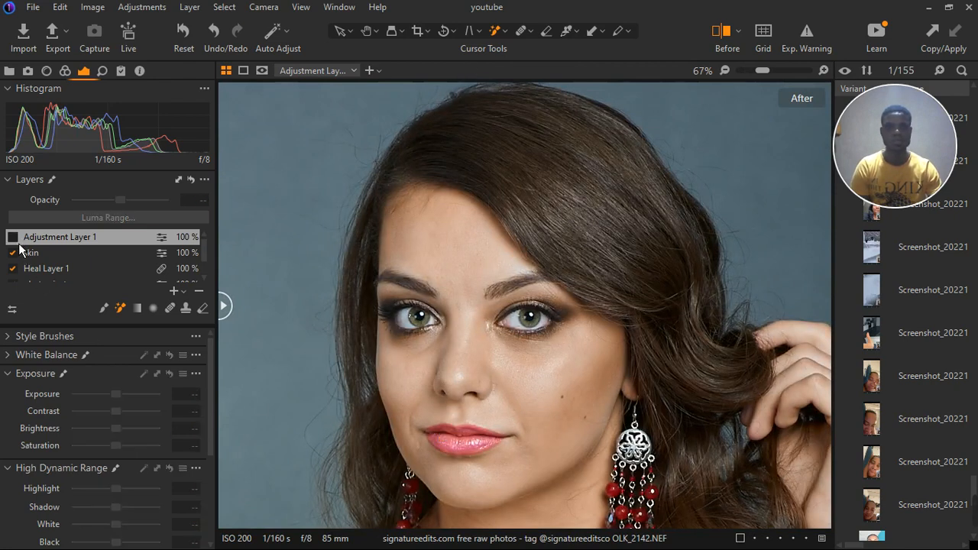
click(19, 245)
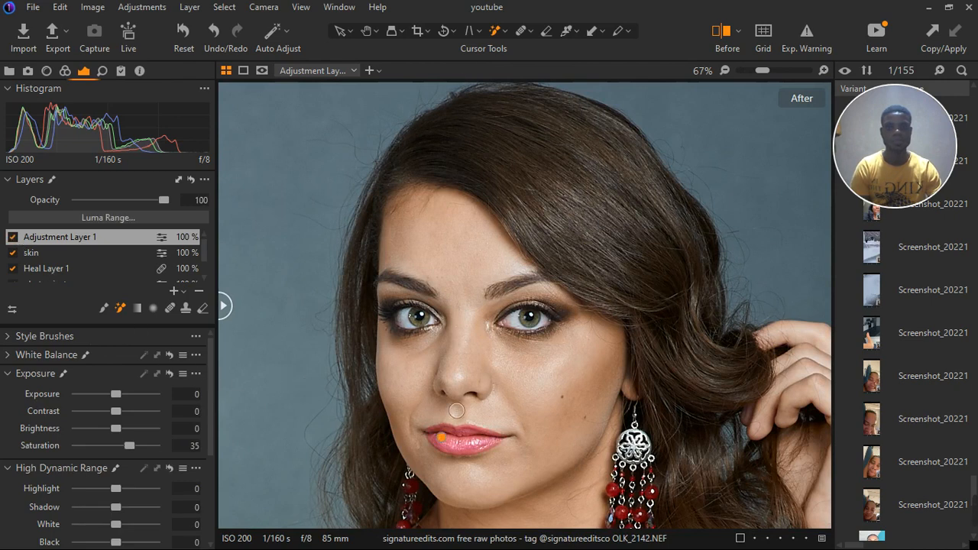
scroll(549, 349, down, 4)
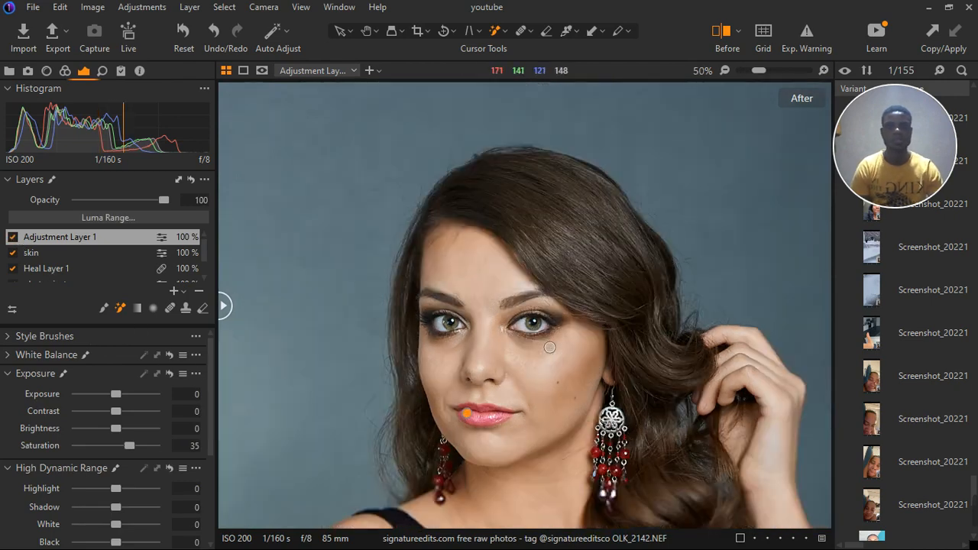
scroll(536, 329, down, 1)
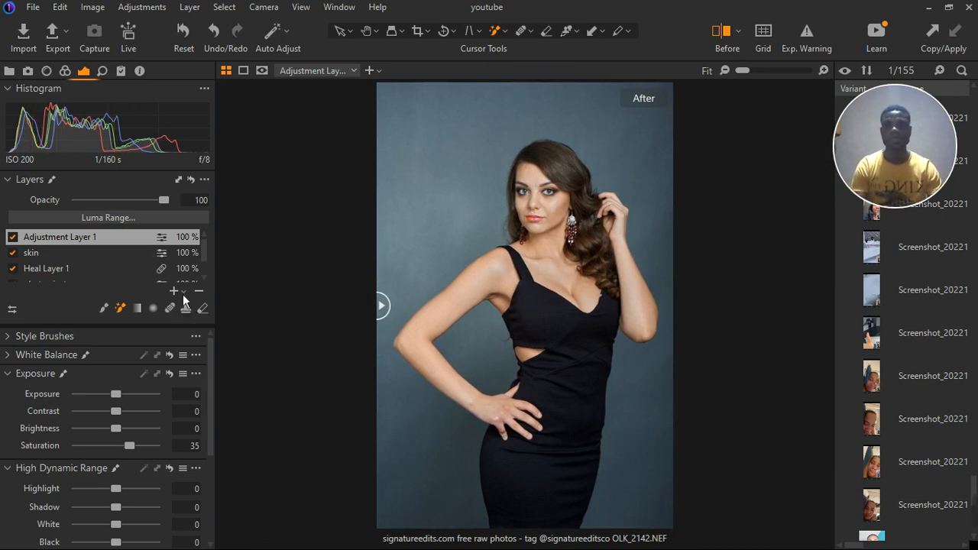
Rename the lip adjustment layer as "lips".
double_click(61, 240)
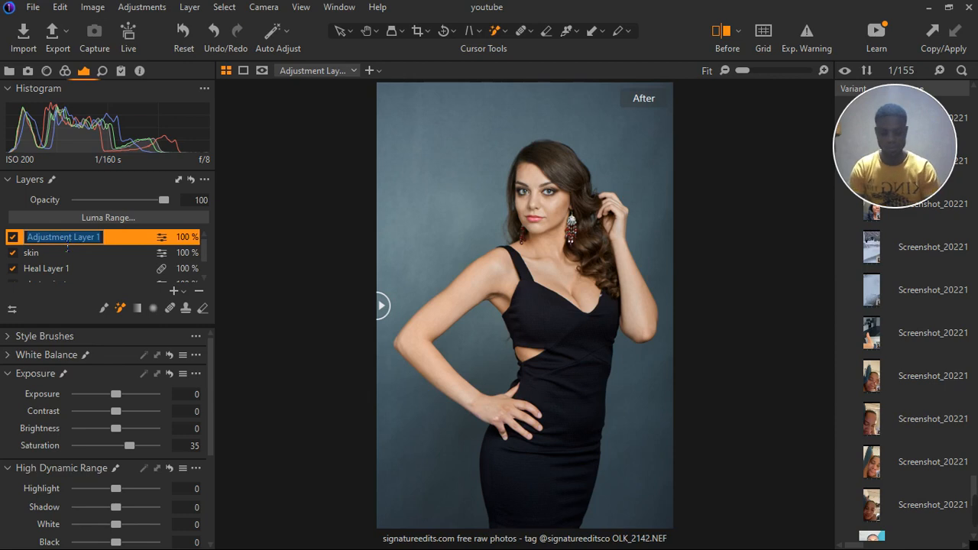
text(lips)
key(Return)
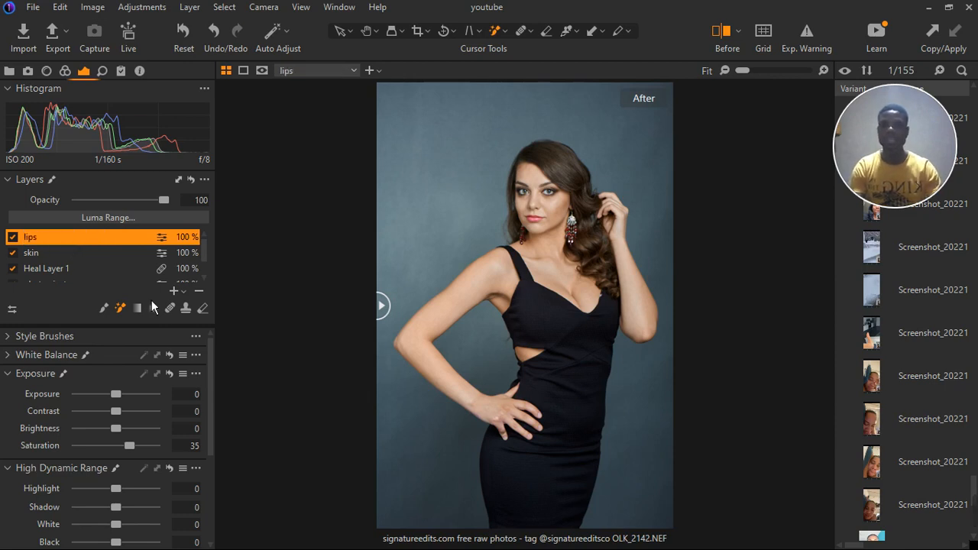
Add a new empty adjustment layer above the lips layer and name it "bacground".
click(183, 291)
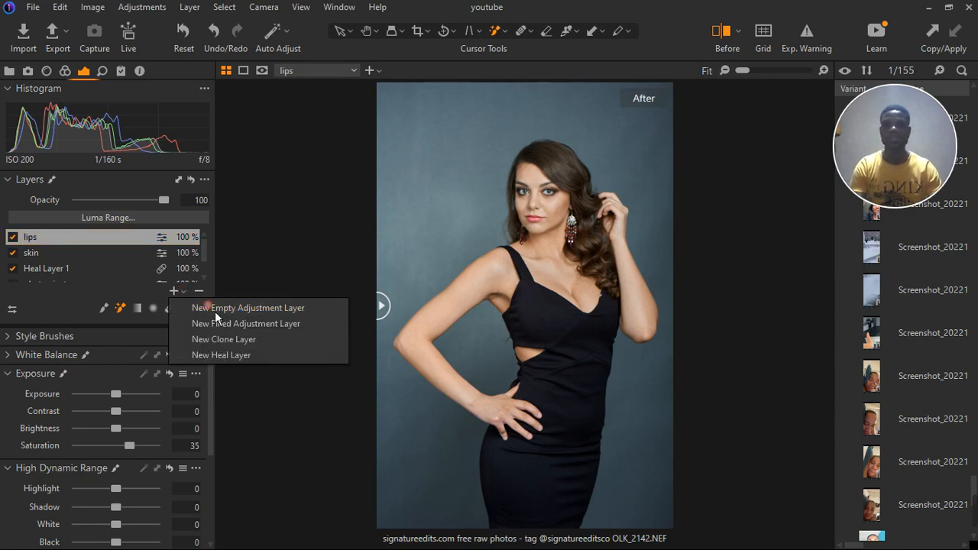
click(215, 311)
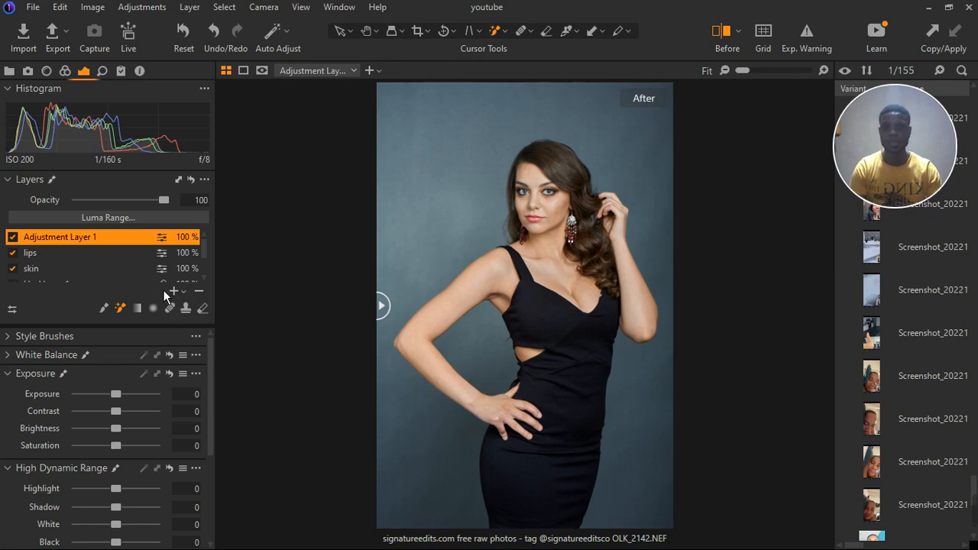
double_click(62, 235)
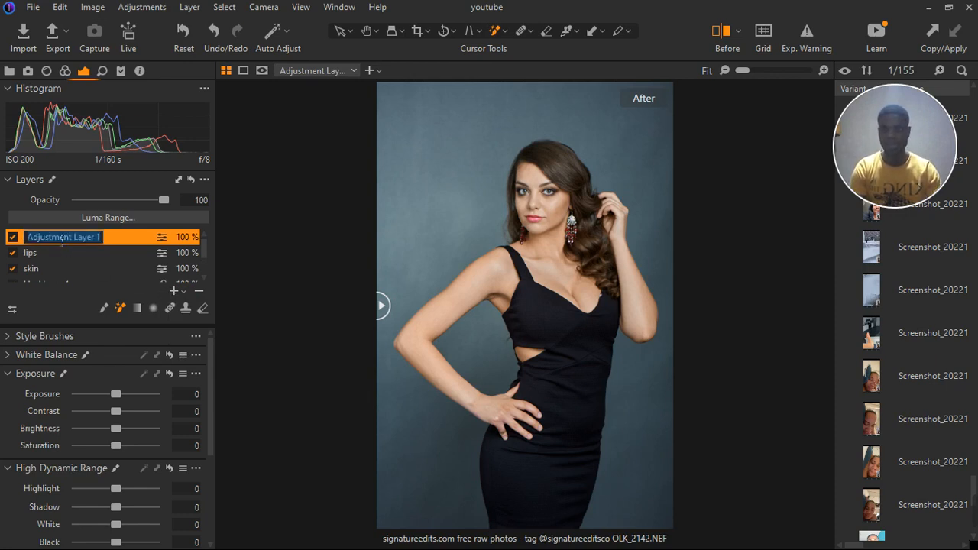
text(bac)
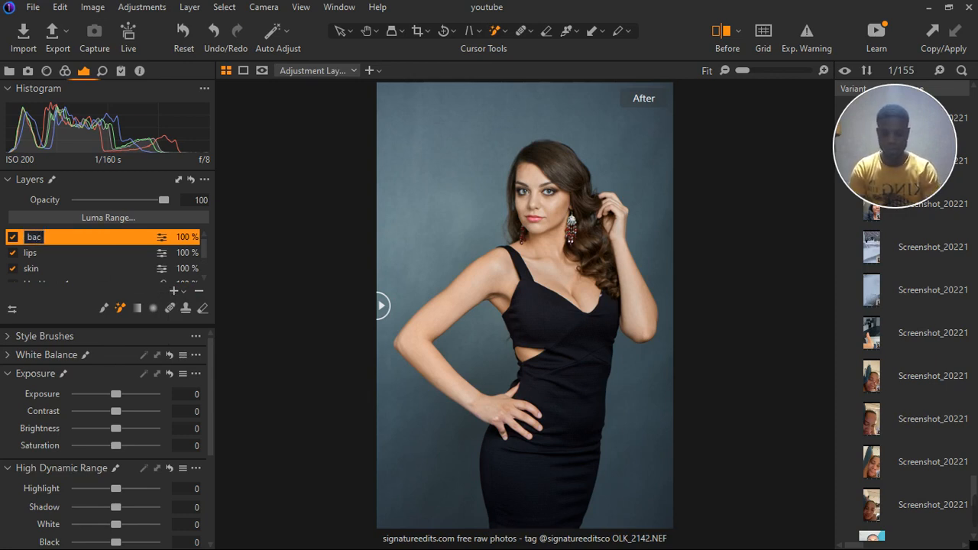
text(ground)
key(Return)
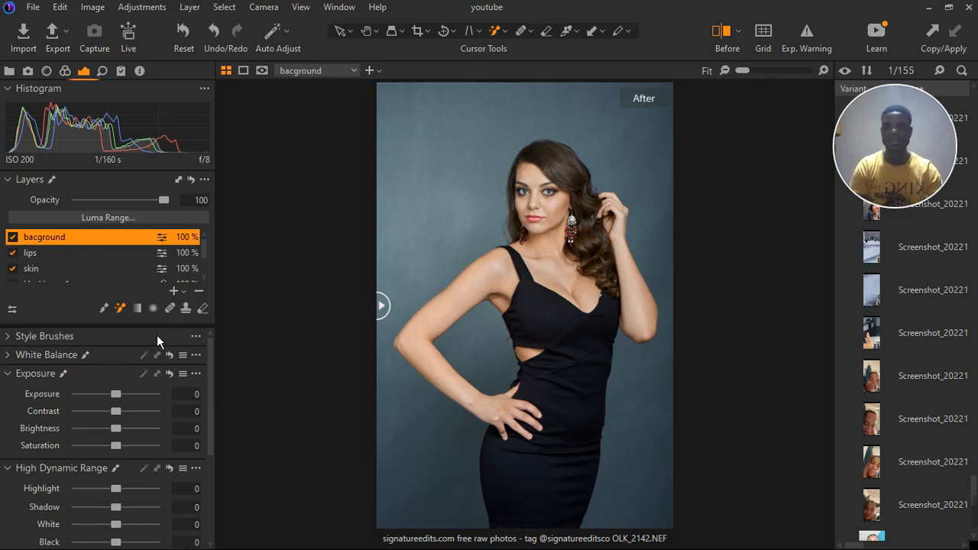
Mask the whole studio backdrop on the new layer with the Magic Brush and check its coverage with the mask overlay.
click(8, 374)
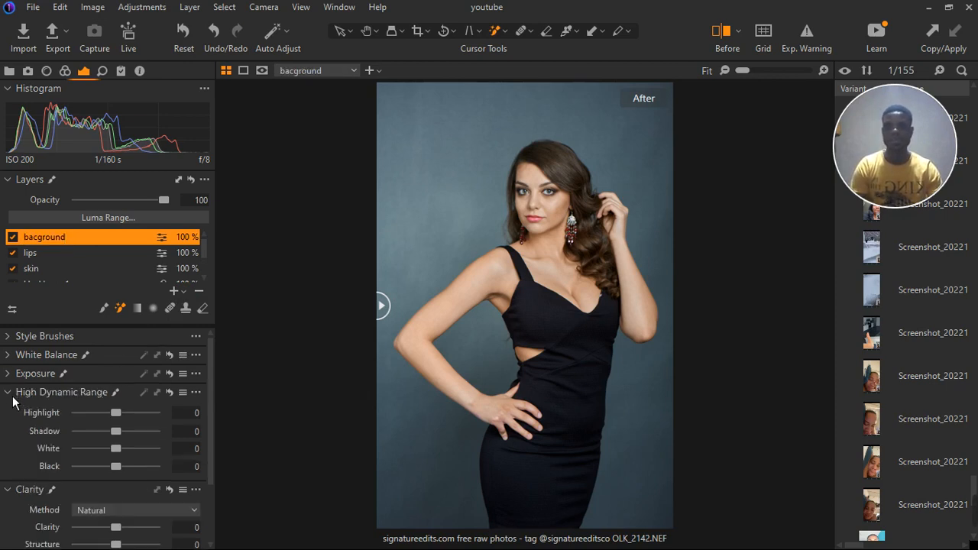
click(9, 392)
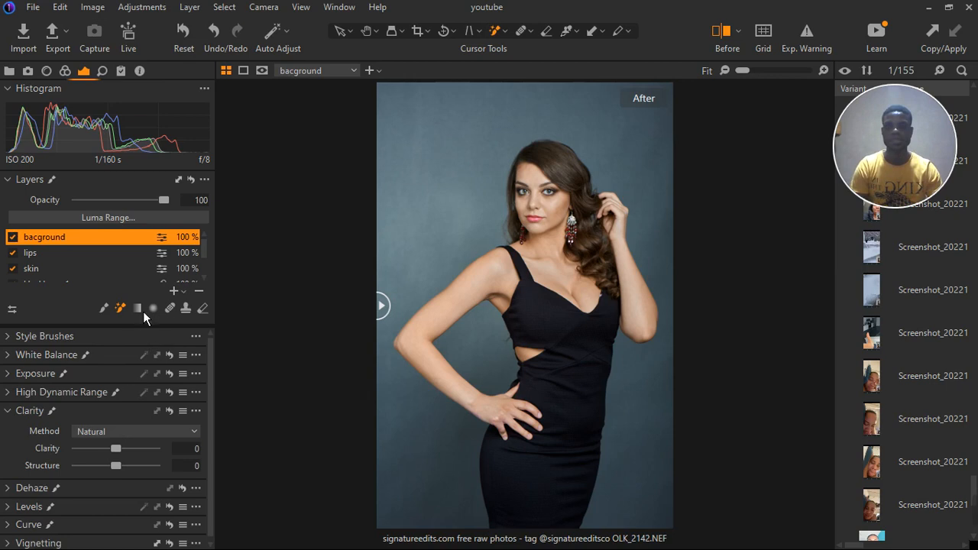
click(122, 309)
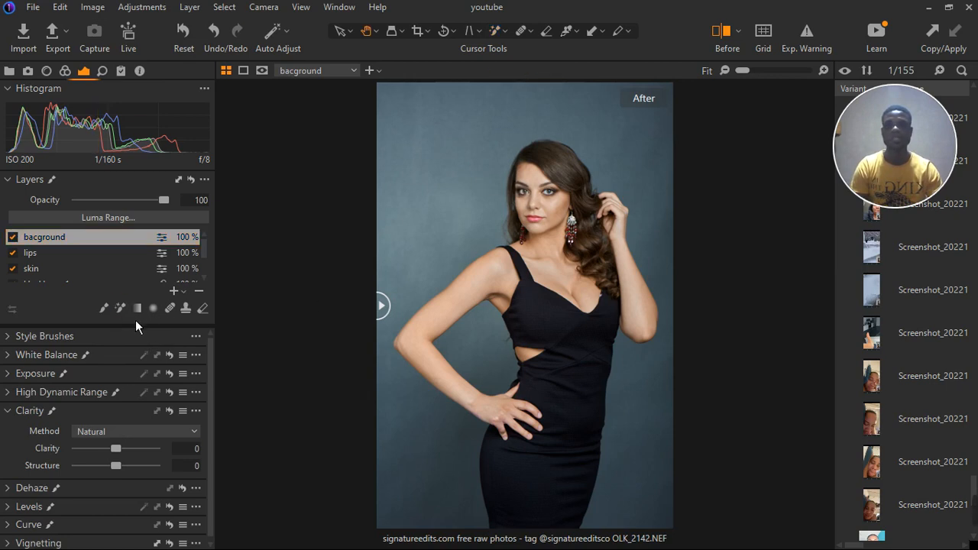
click(120, 308)
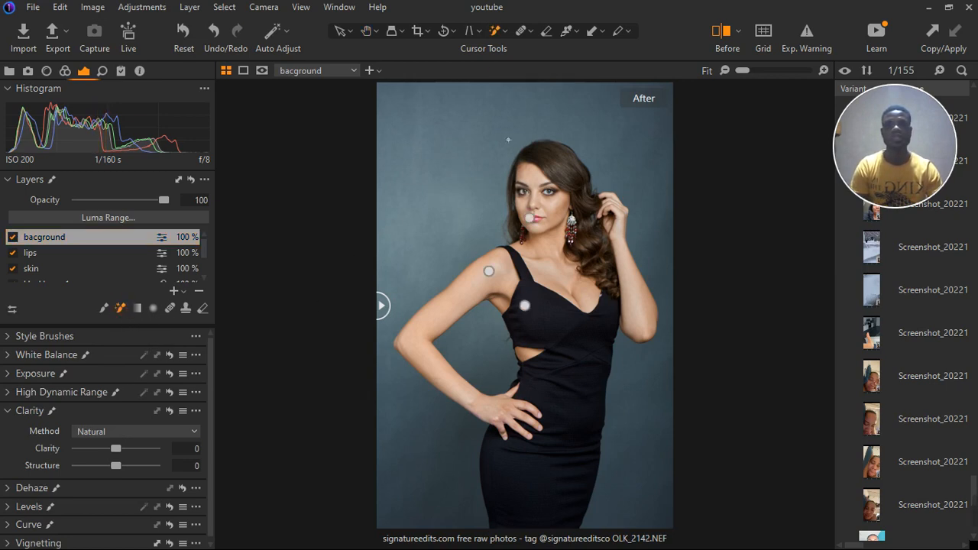
mouse_move(658, 240)
mouse_down()
mouse_move(674, 306)
mouse_move(618, 496)
mouse_move(586, 512)
mouse_up()
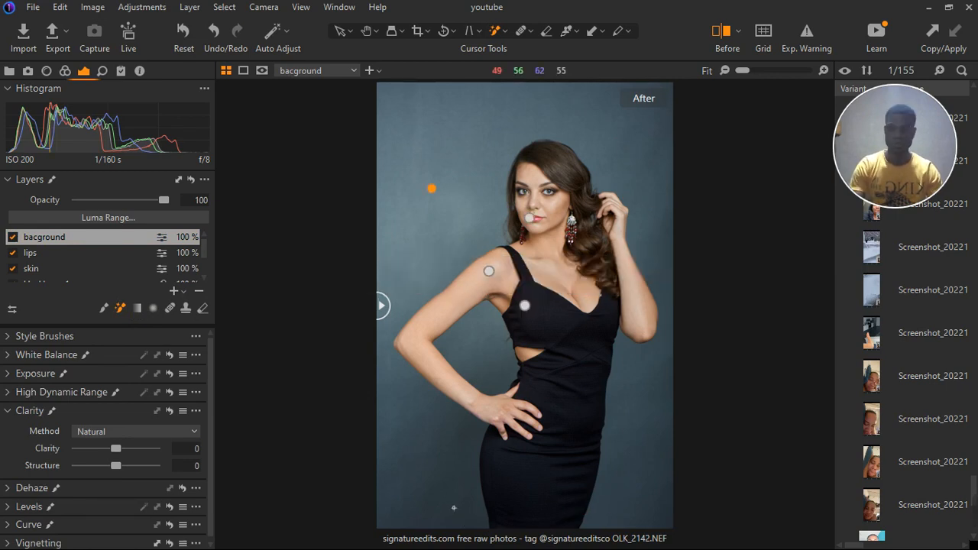
key(m)
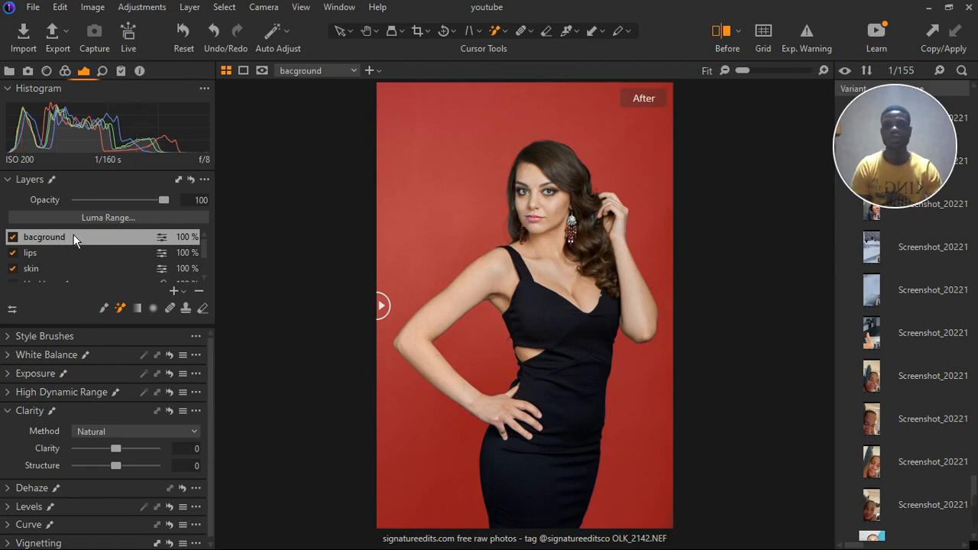
click(19, 415)
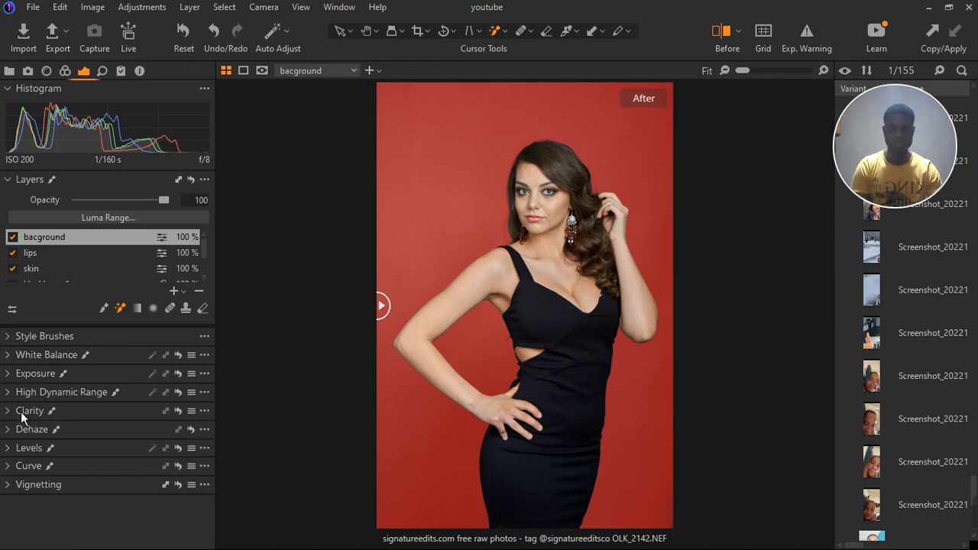
key(m)
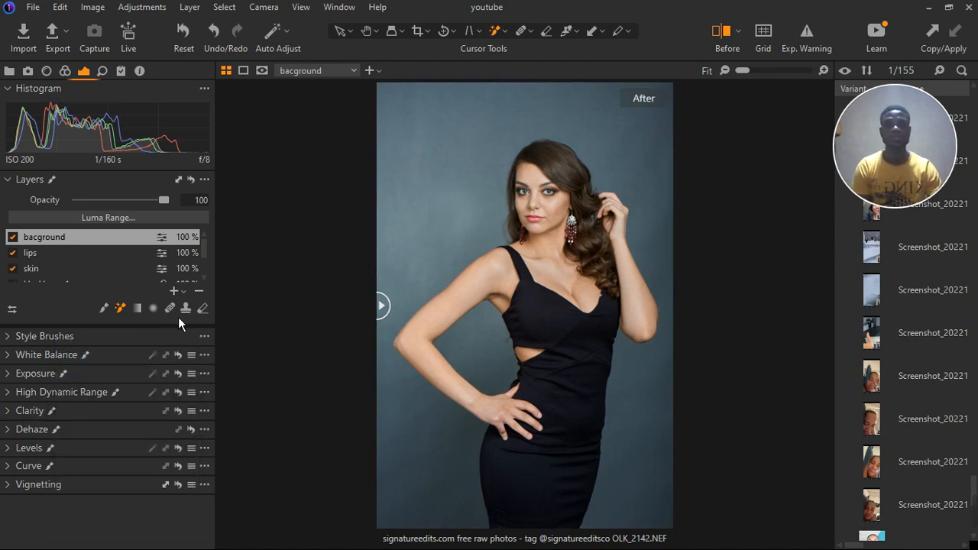
Darken the masked backdrop by setting brightness to -10 and exposure to about -0.36.
mouse_move(28, 344)
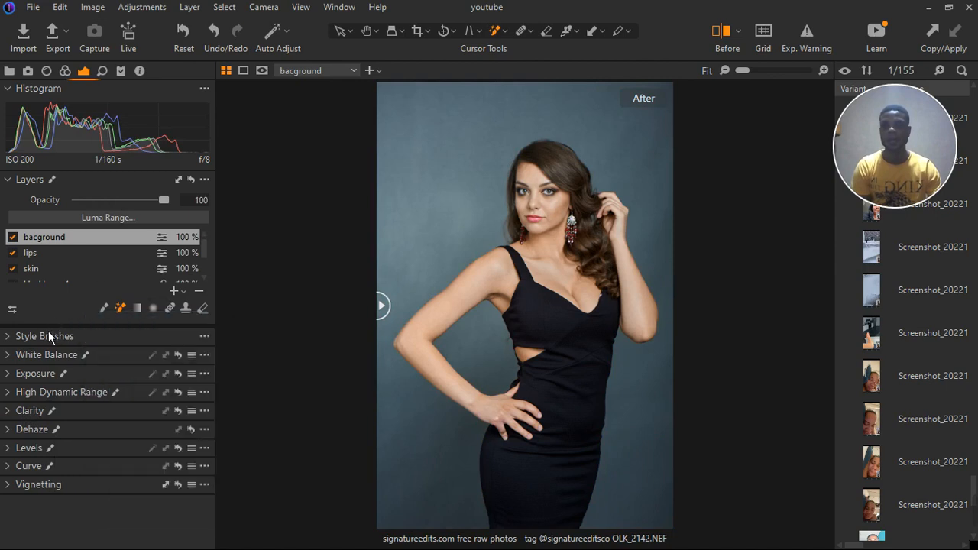
click(15, 378)
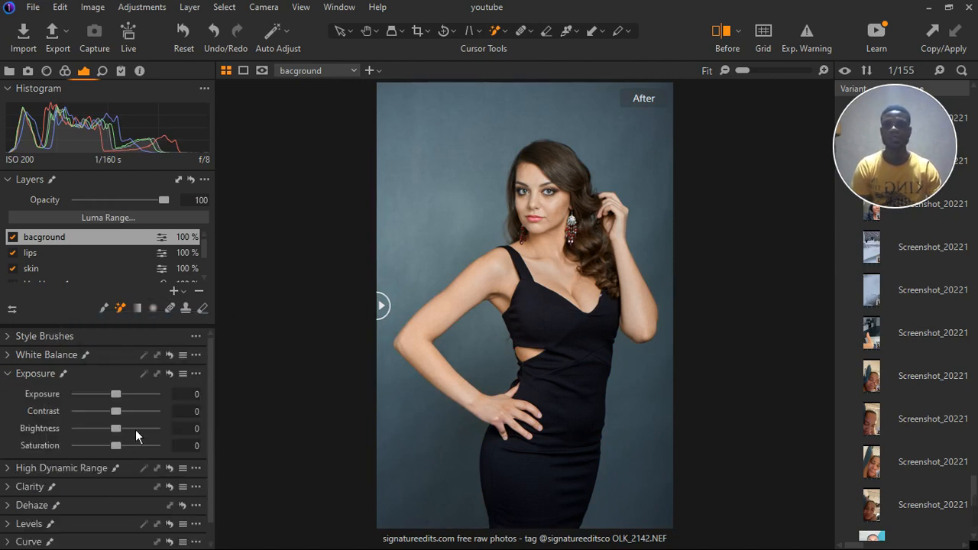
click(8, 468)
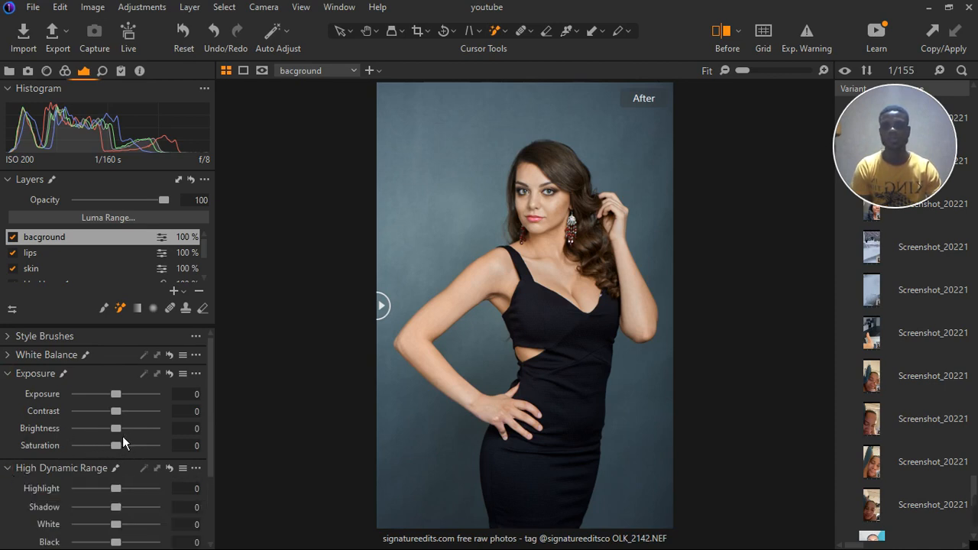
drag(121, 439, 115, 438)
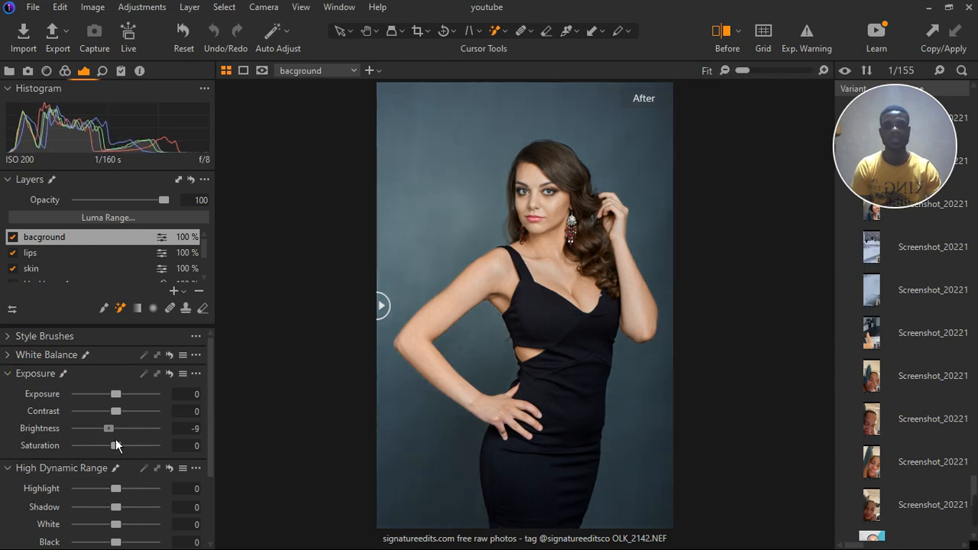
drag(116, 440, 115, 440)
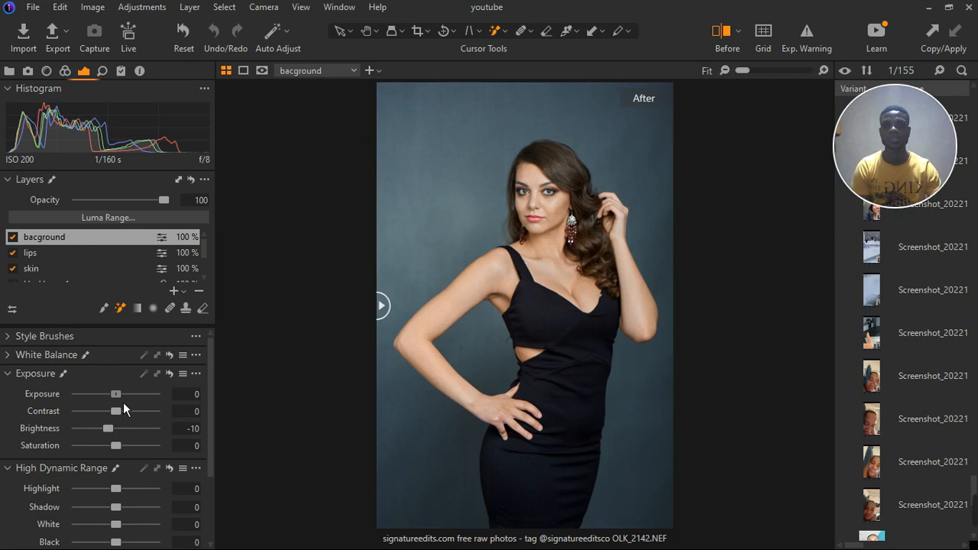
drag(123, 402, 120, 402)
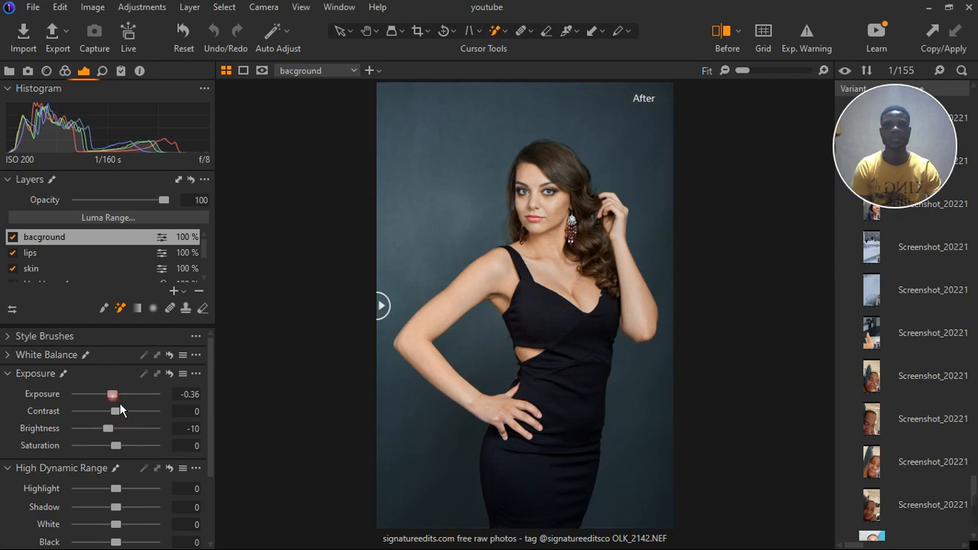
drag(119, 403, 120, 402)
Set the backdrop layer's High Dynamic Range values to highlight -9, white -7 and black -49.
scroll(124, 507, down, 2)
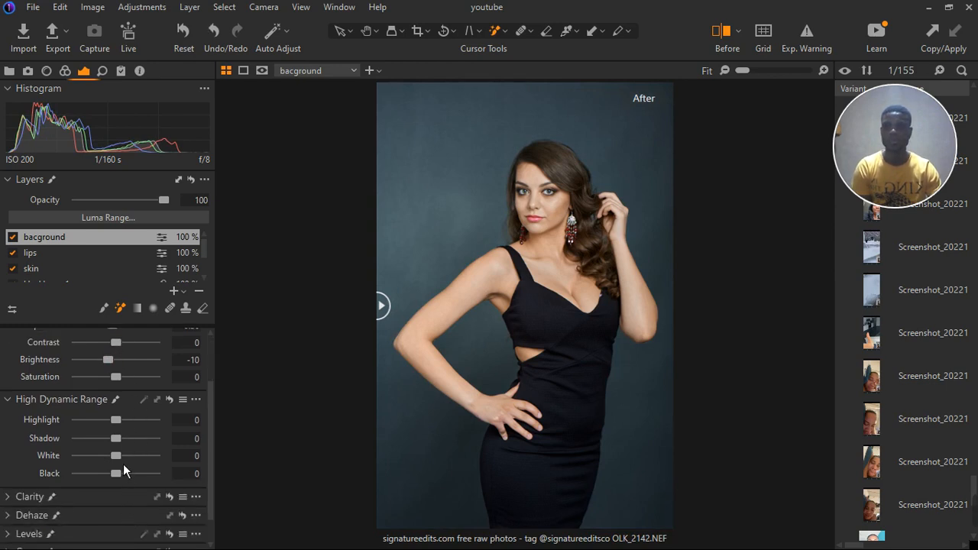
scroll(123, 463, down, 5)
scroll(120, 464, down, 2)
scroll(120, 427, down, 9)
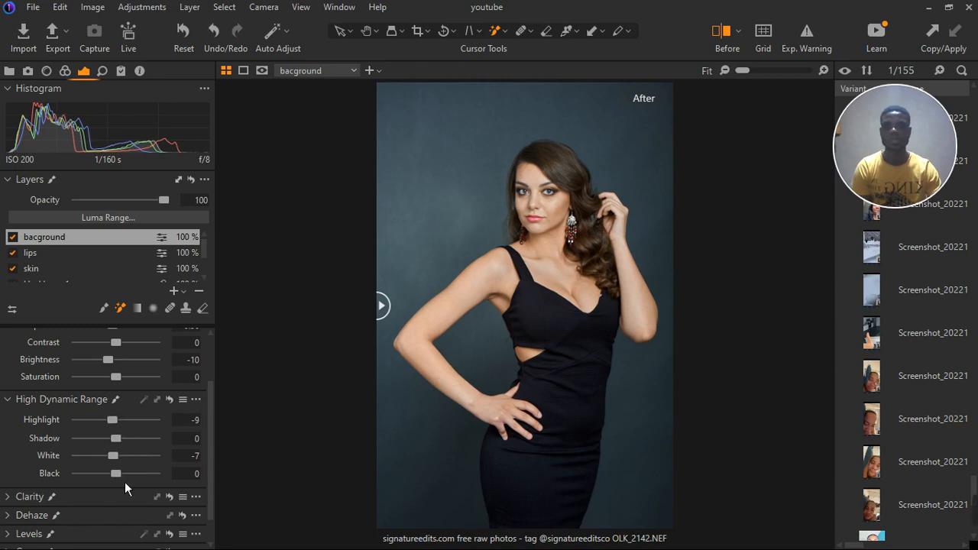
drag(125, 481, 107, 482)
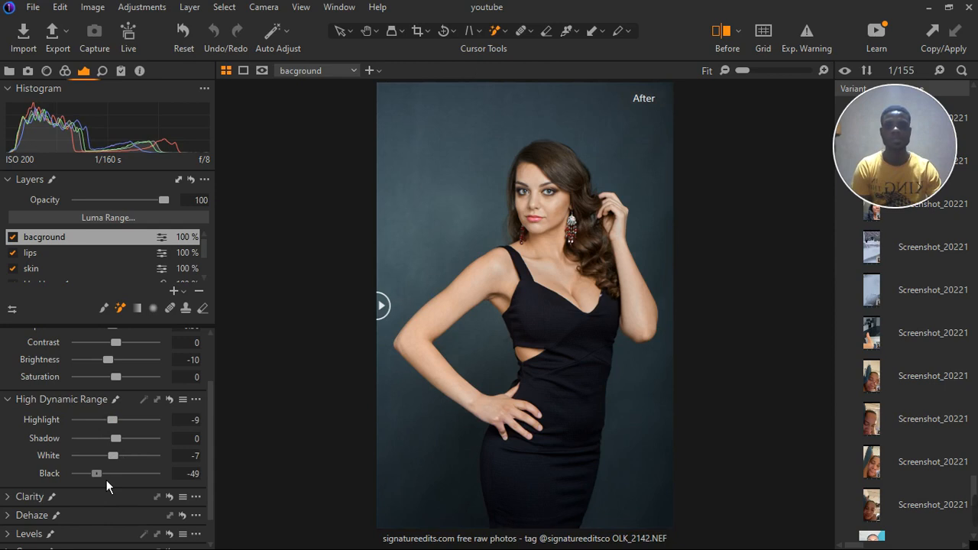
Deepen the backdrop layer's High Dynamic Range values to black -62, shadow -22 and white -15.
drag(107, 480, 101, 479)
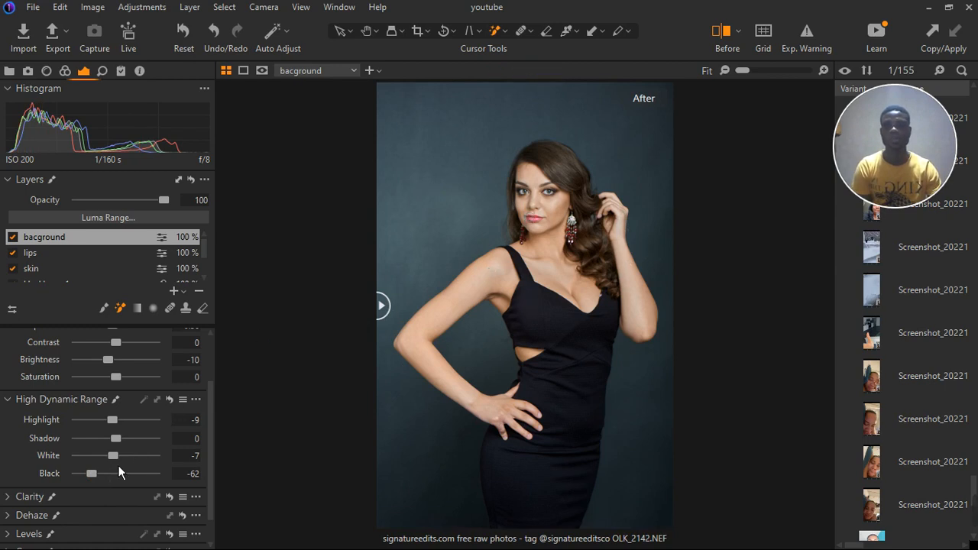
drag(120, 446, 113, 447)
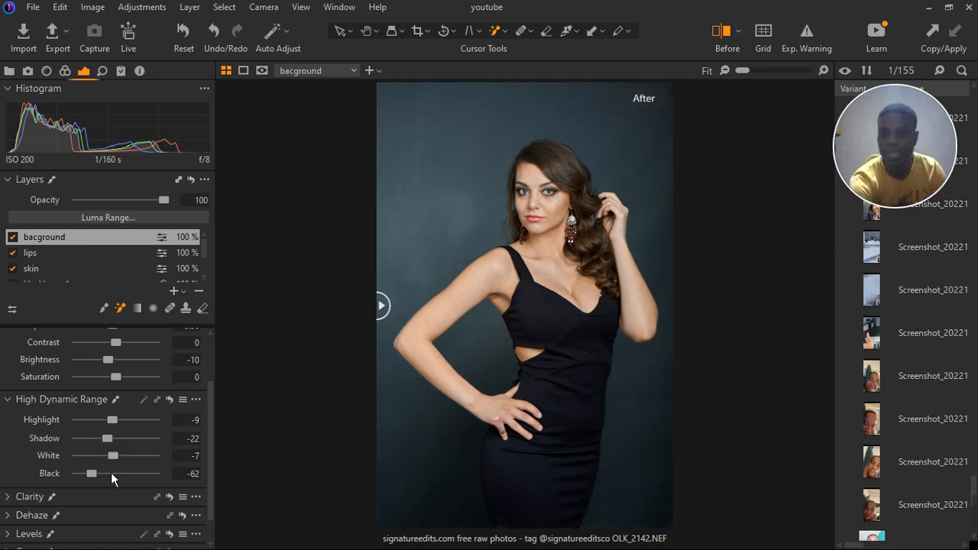
drag(124, 464, 119, 462)
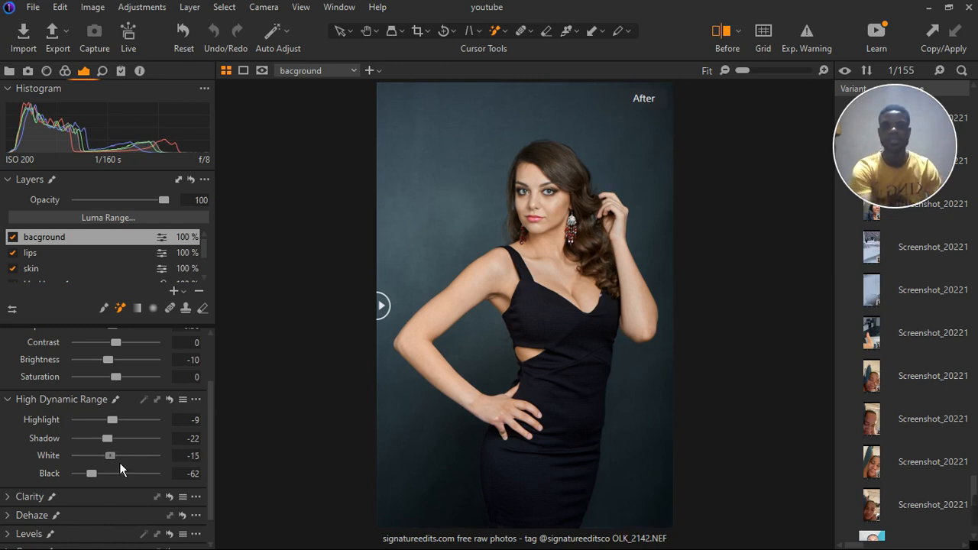
click(17, 402)
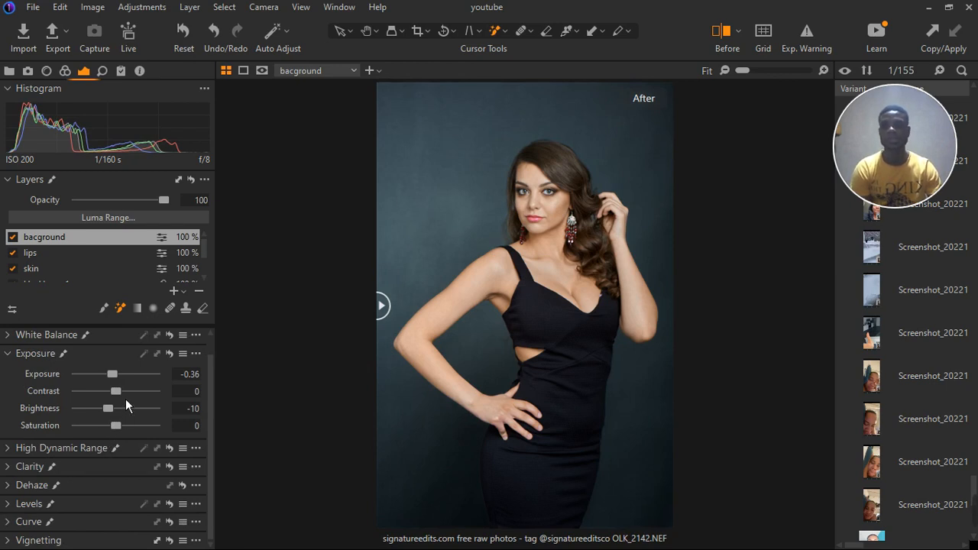
Set the backdrop layer's contrast to 4 and its saturation to -5.
drag(125, 399, 128, 397)
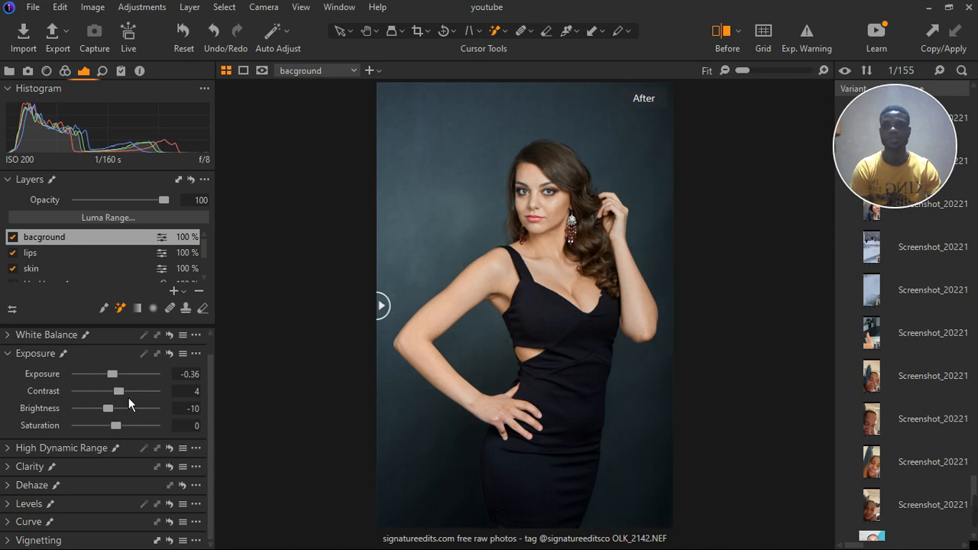
drag(124, 433, 125, 431)
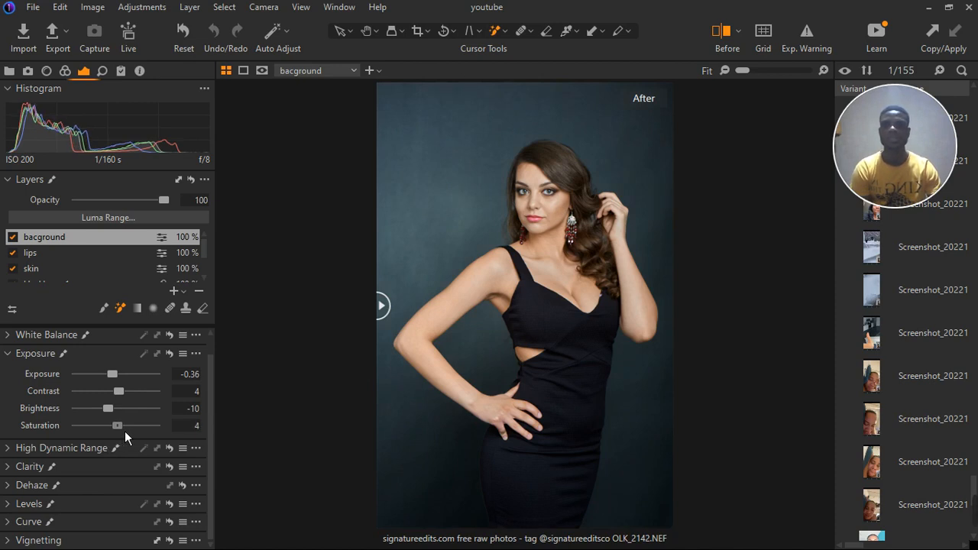
double_click(124, 431)
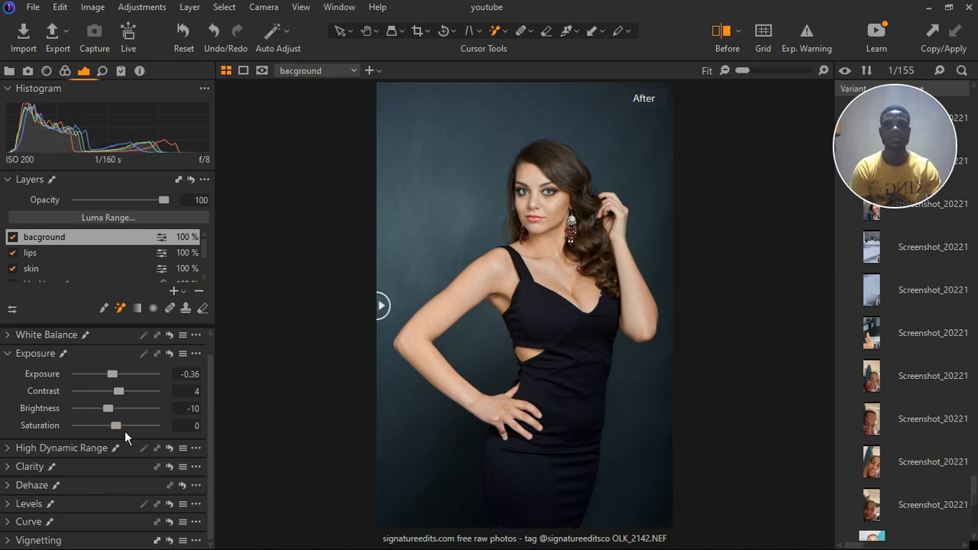
drag(124, 431, 121, 431)
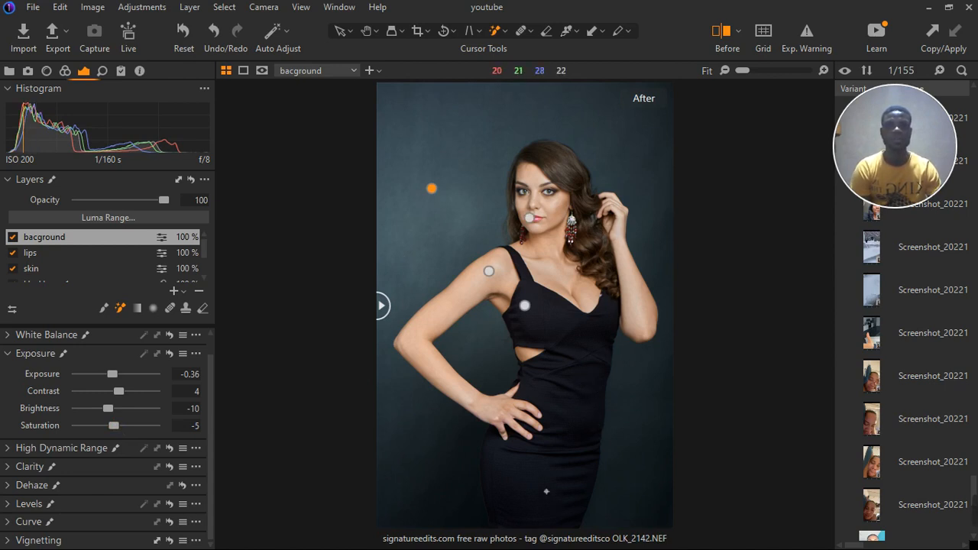
Raise the structure slightly on the skin layer using the Natural clarity method.
click(78, 273)
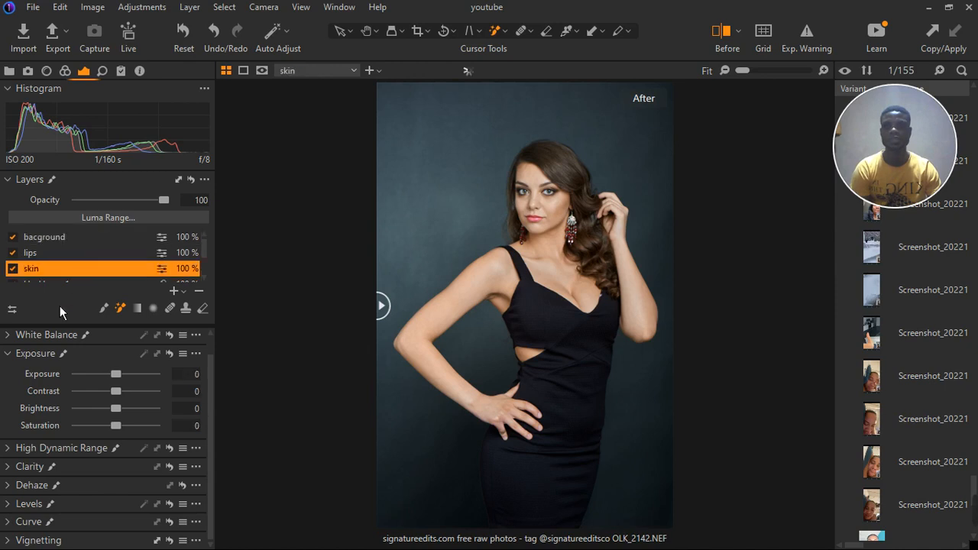
click(24, 467)
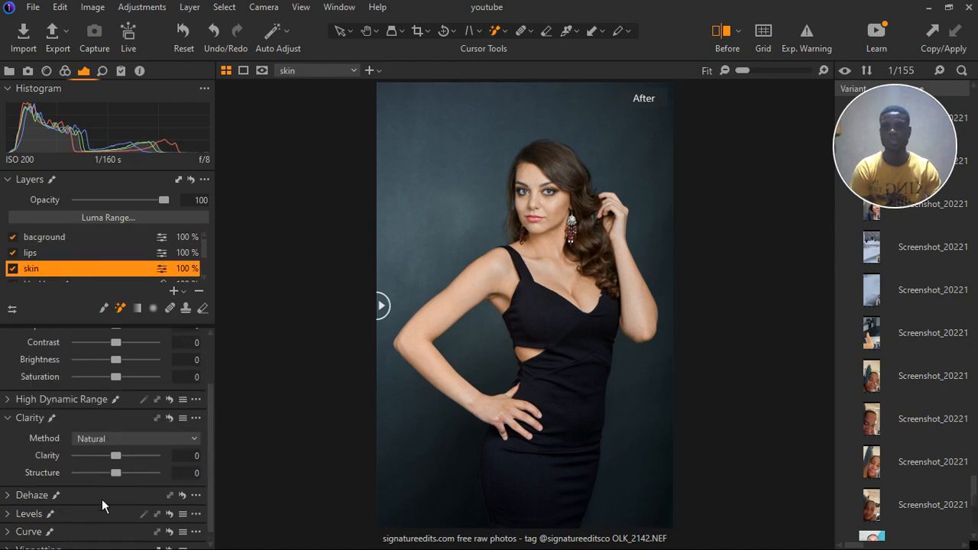
drag(126, 483, 129, 483)
click(15, 419)
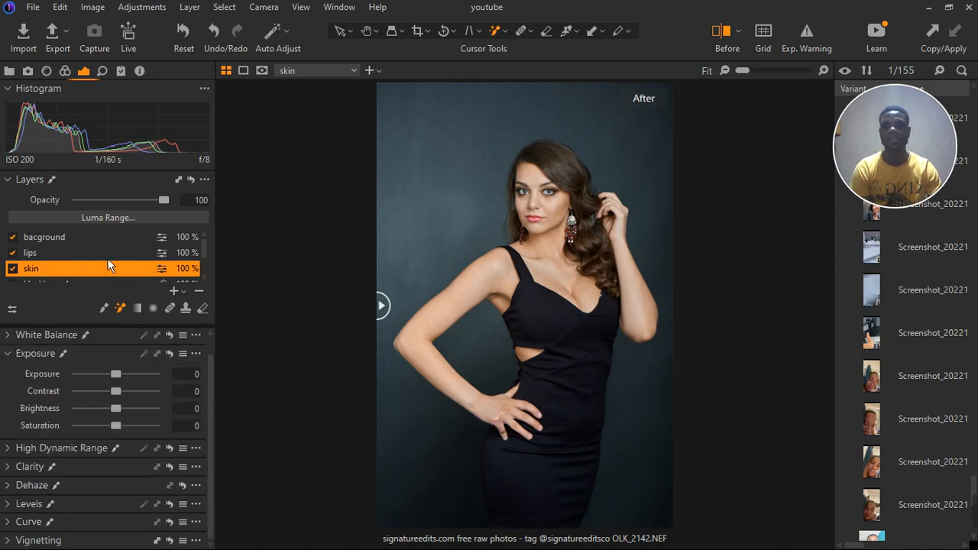
Return to the backdrop layer and examine the dress, face and hair against the darkened backdrop, with the mask pins hidden.
click(107, 237)
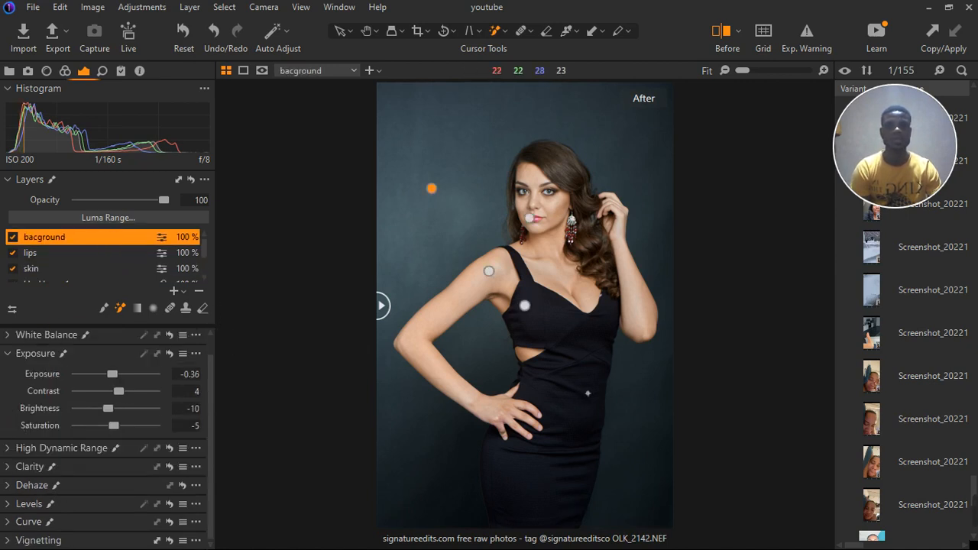
scroll(587, 392, up, 3)
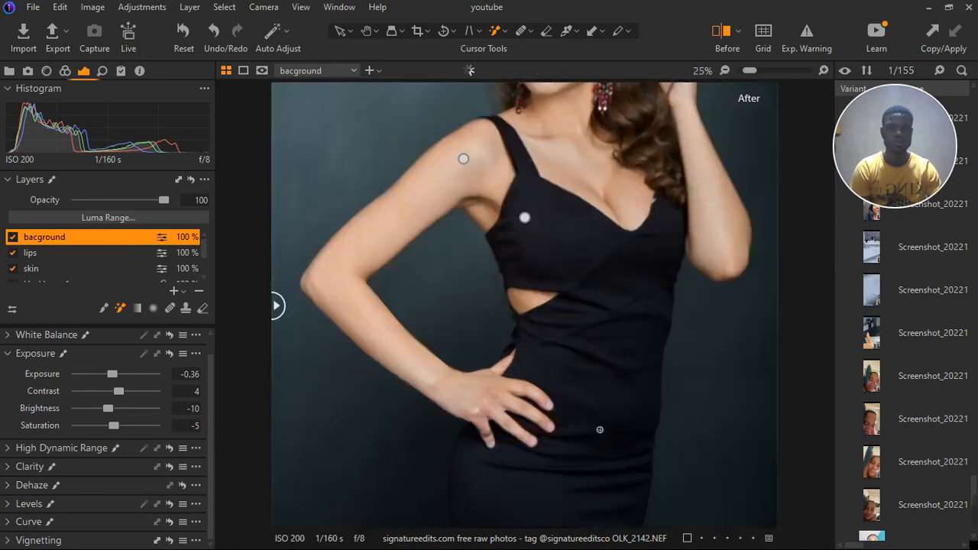
scroll(601, 431, down, 3)
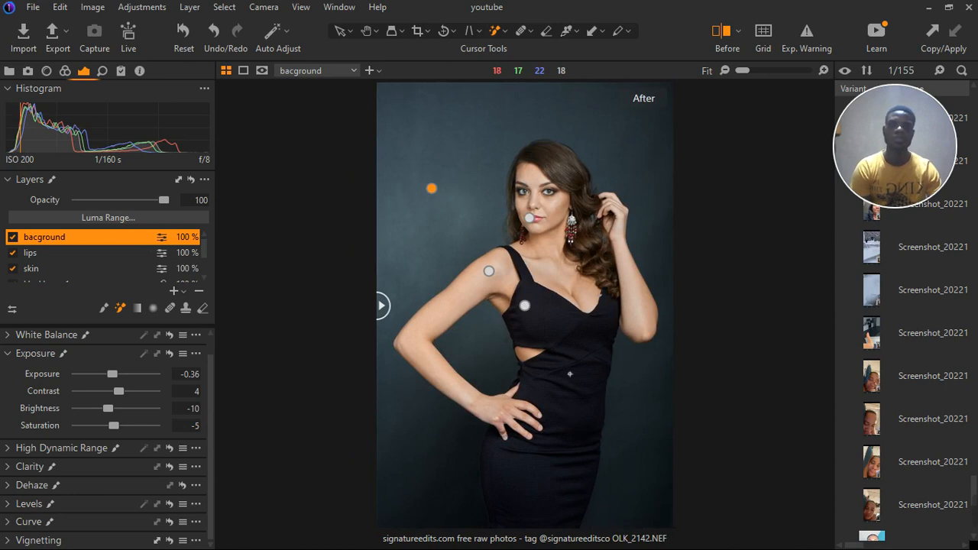
scroll(570, 176, up, 2)
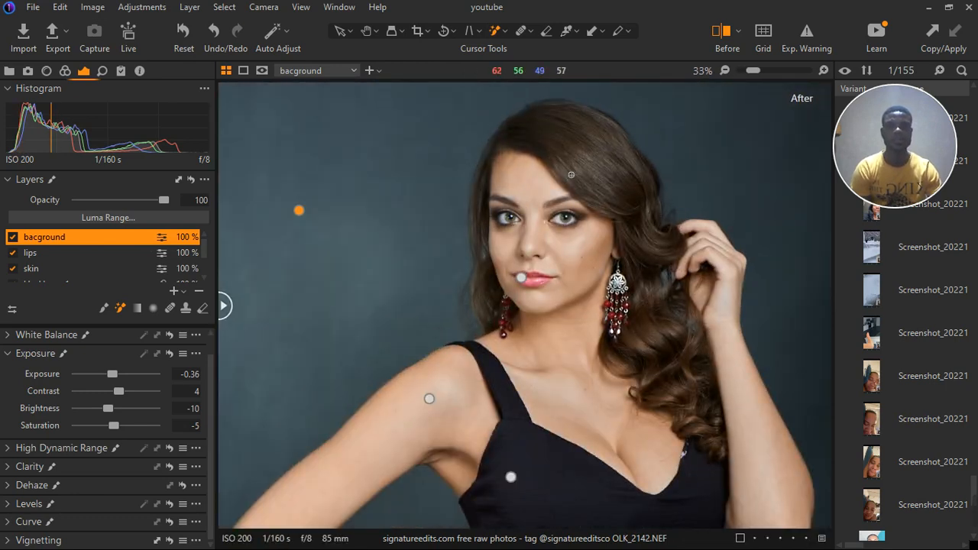
scroll(570, 176, down, 2)
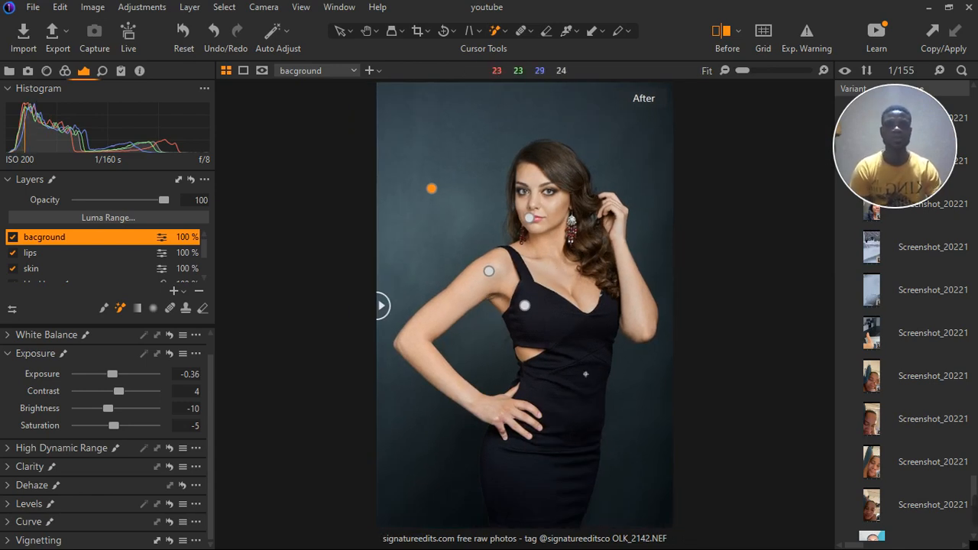
click(343, 37)
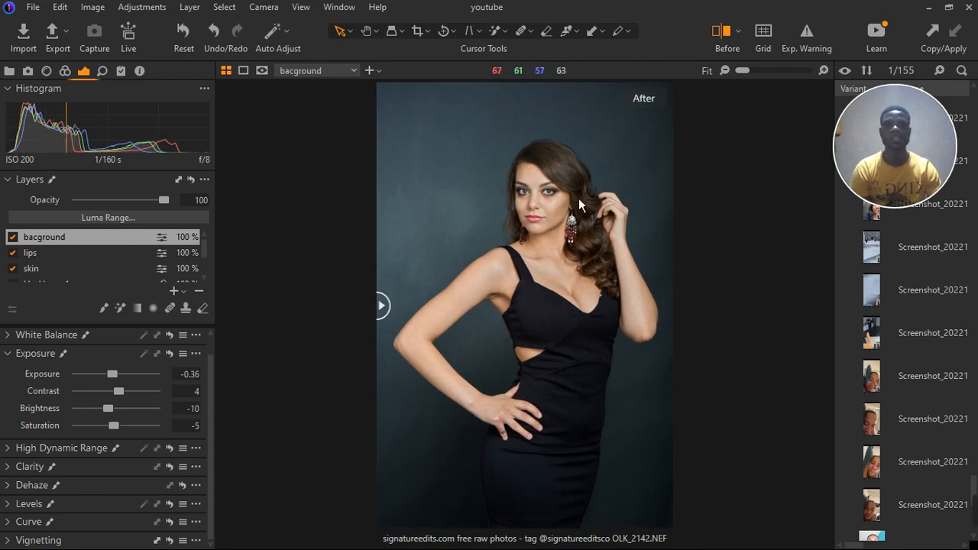
scroll(601, 184, up, 1)
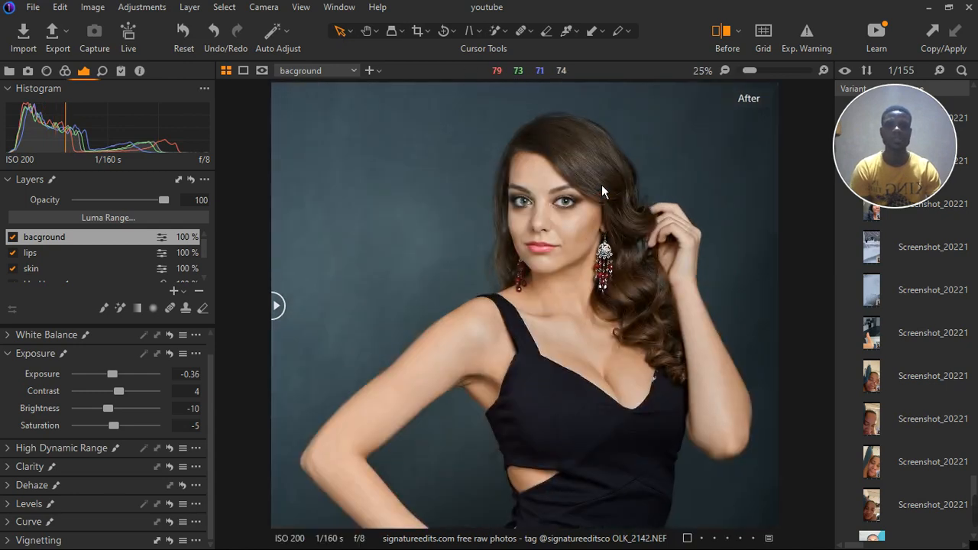
scroll(602, 186, up, 1)
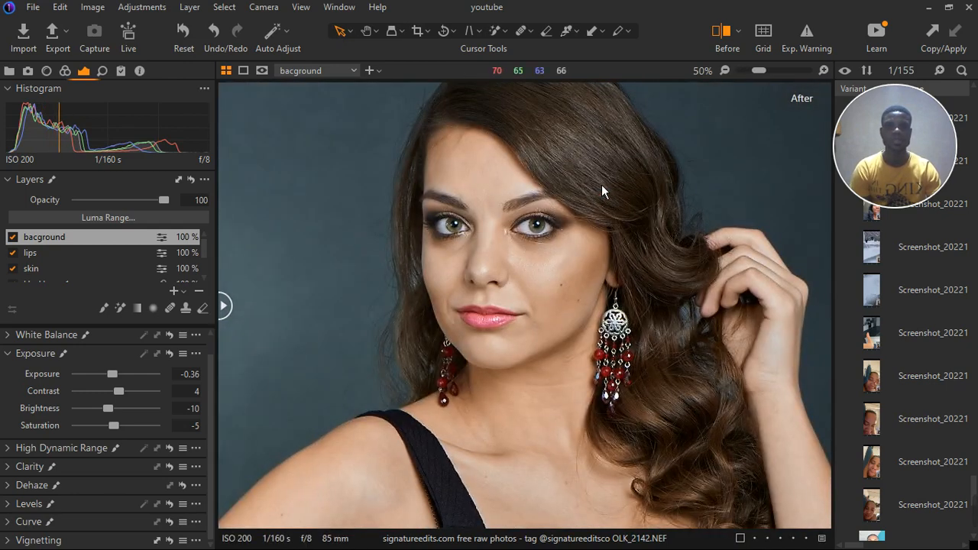
scroll(602, 189, down, 2)
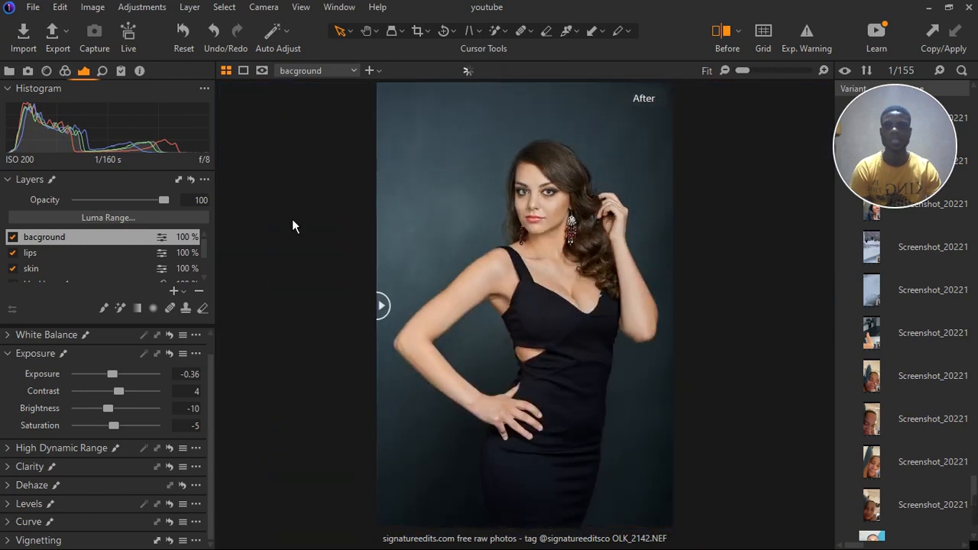
Add a new filled adjustment layer above the backdrop layer and set its saturation to 7.
click(176, 291)
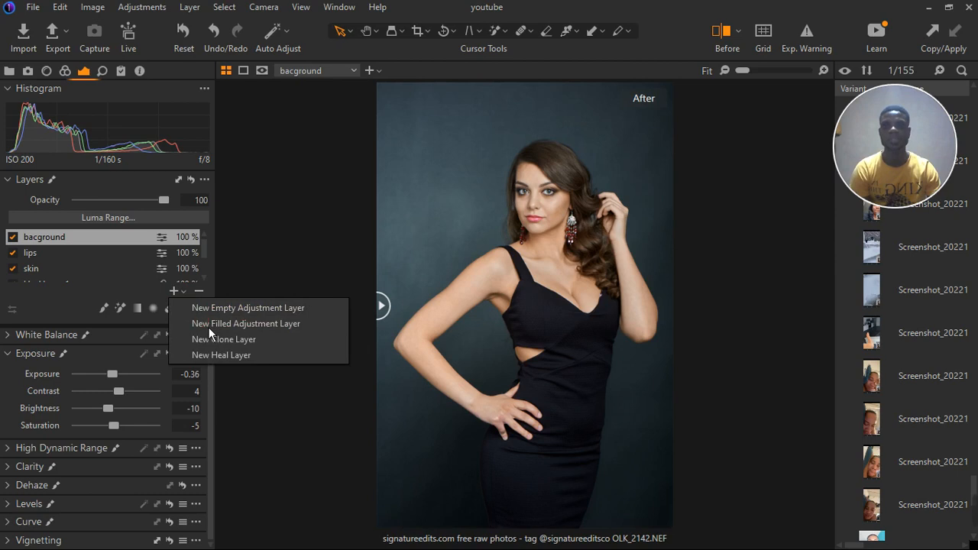
click(208, 327)
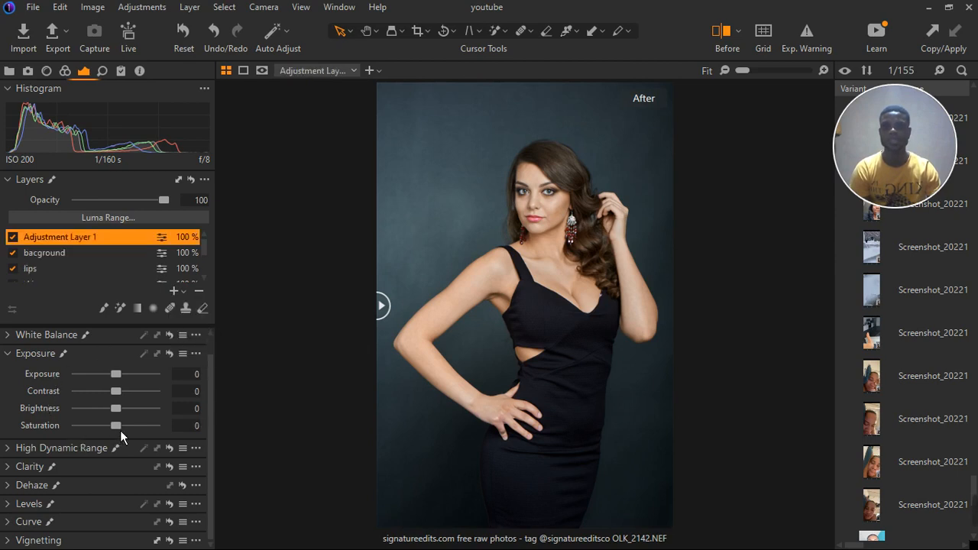
drag(120, 430, 124, 430)
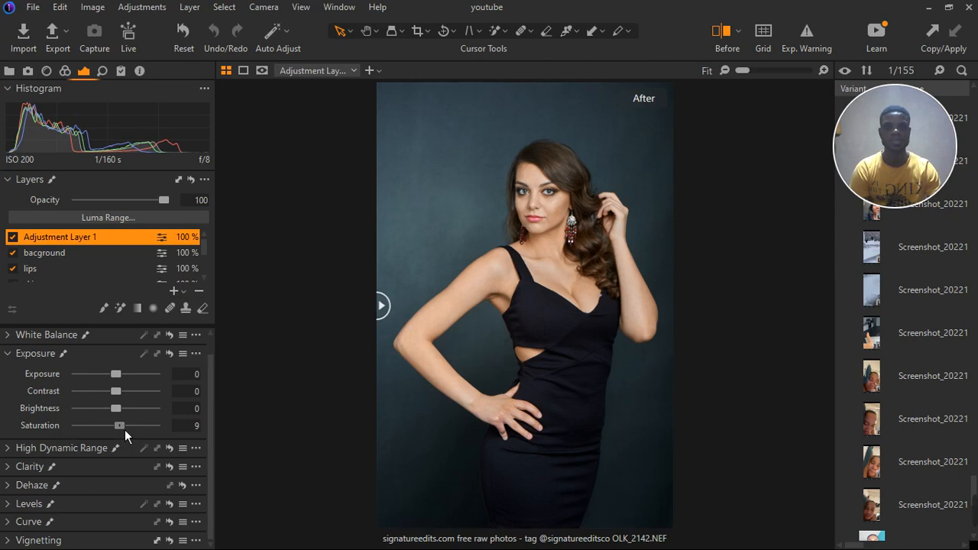
drag(125, 430, 124, 435)
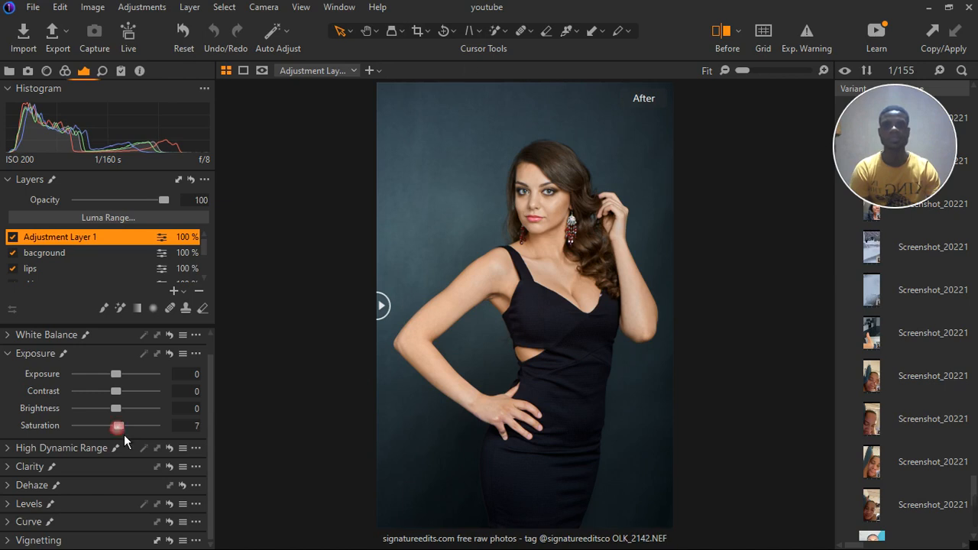
Compare the portrait with and without the saturation layer and against the original, and examine the face and hair up close.
click(13, 237)
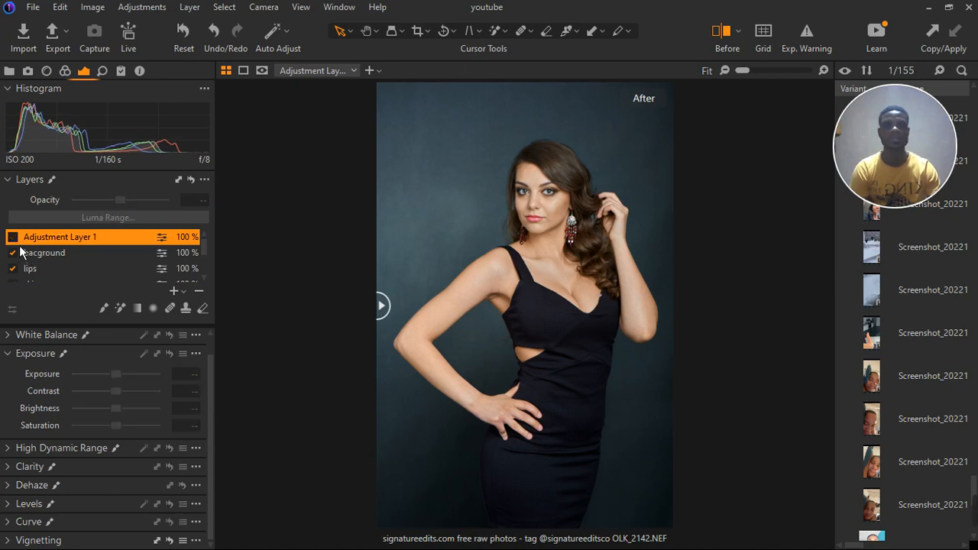
click(13, 237)
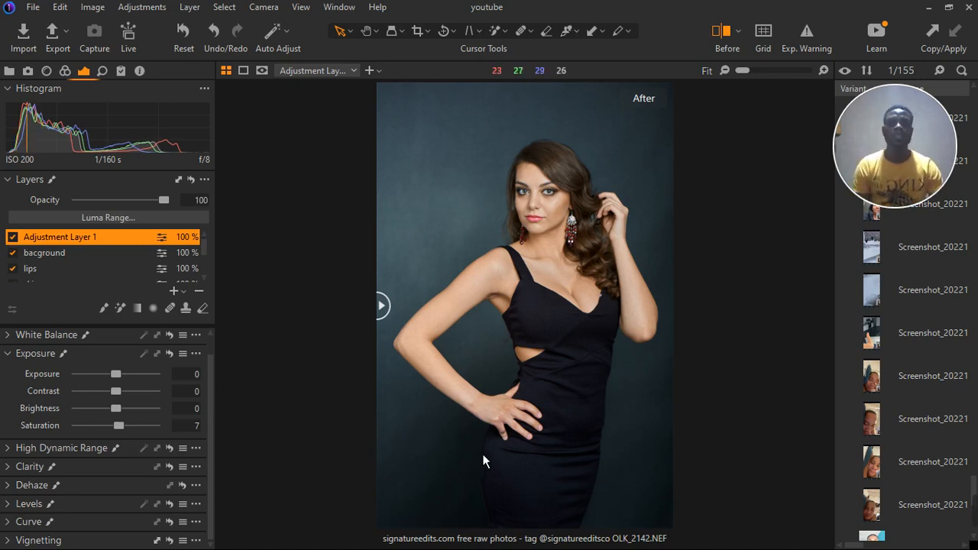
drag(390, 308, 335, 365)
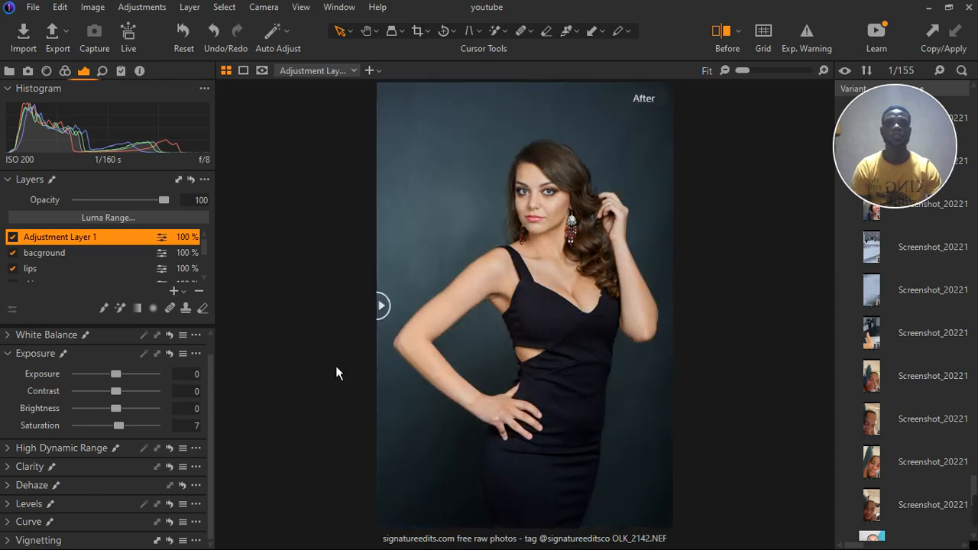
scroll(574, 232, up, 2)
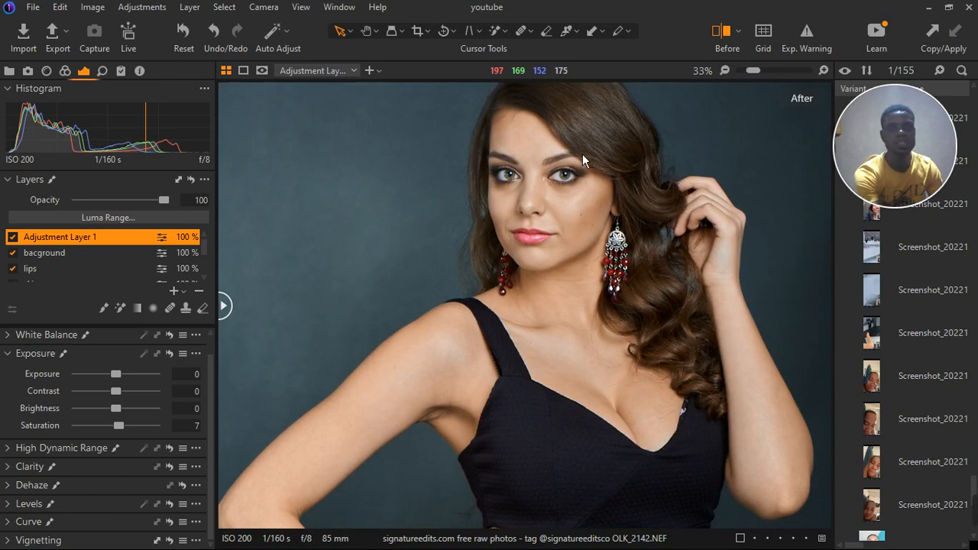
scroll(634, 151, up, 2)
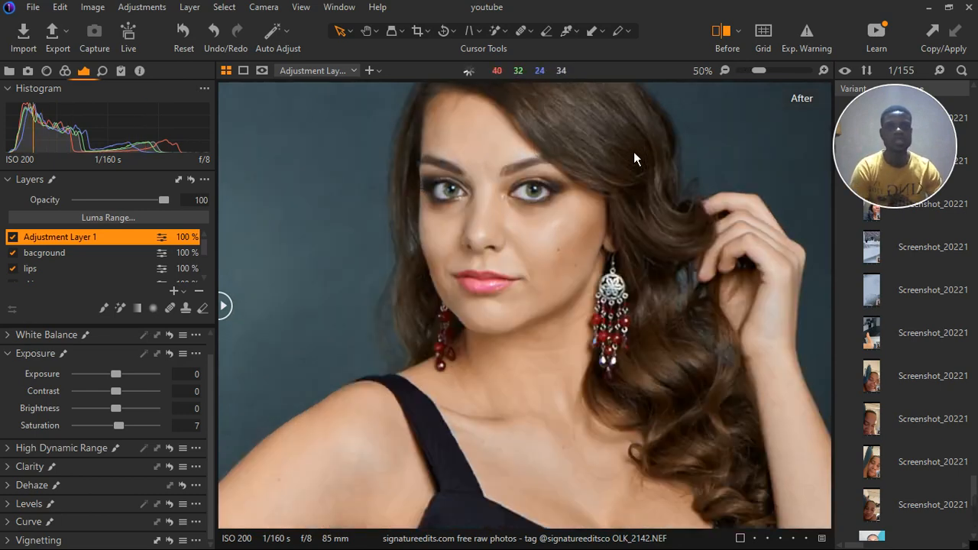
scroll(625, 172, down, 2)
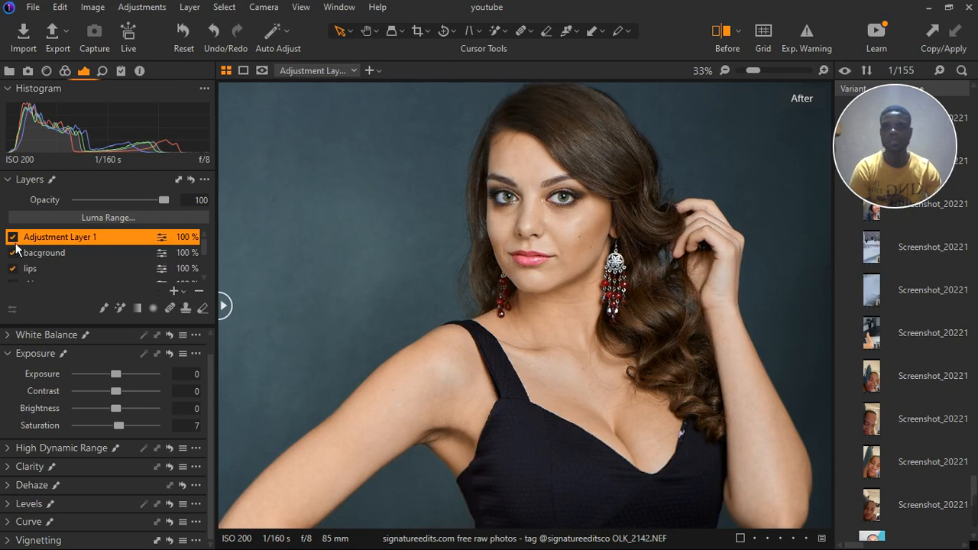
Add a new empty adjustment layer and place it between the saturation layer and the backdrop layer.
click(43, 257)
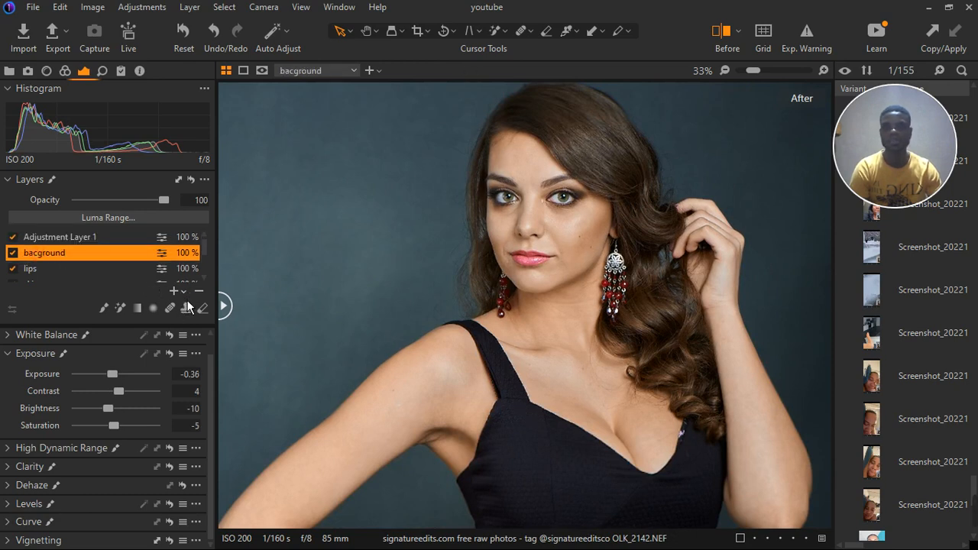
click(183, 292)
click(213, 314)
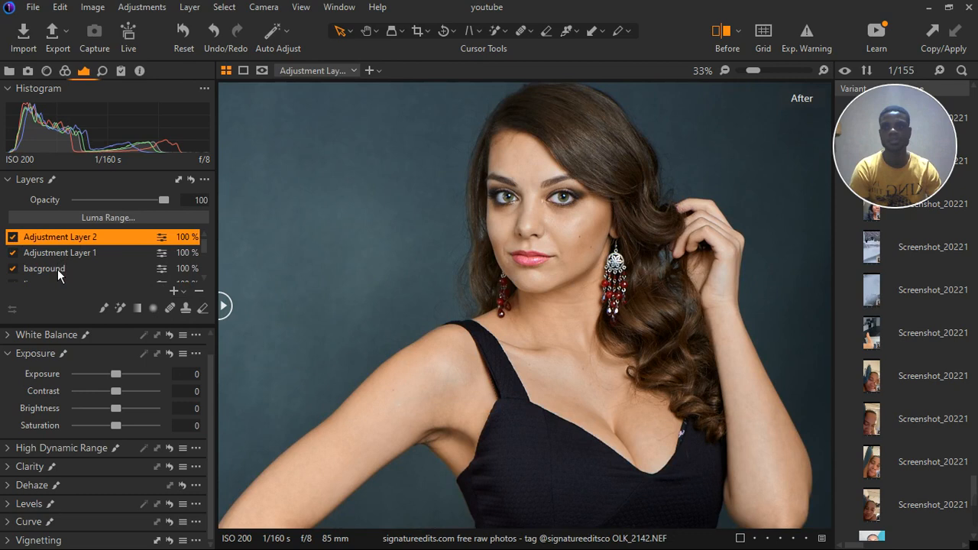
drag(58, 275, 57, 269)
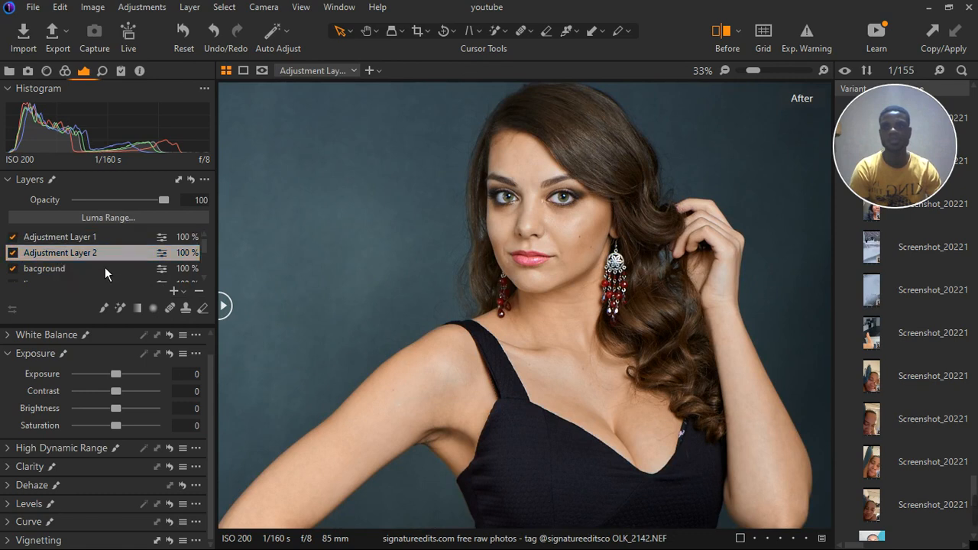
Mask the hair on the new layer with the Magic Brush, from the crown and hairline down to the curls.
click(120, 308)
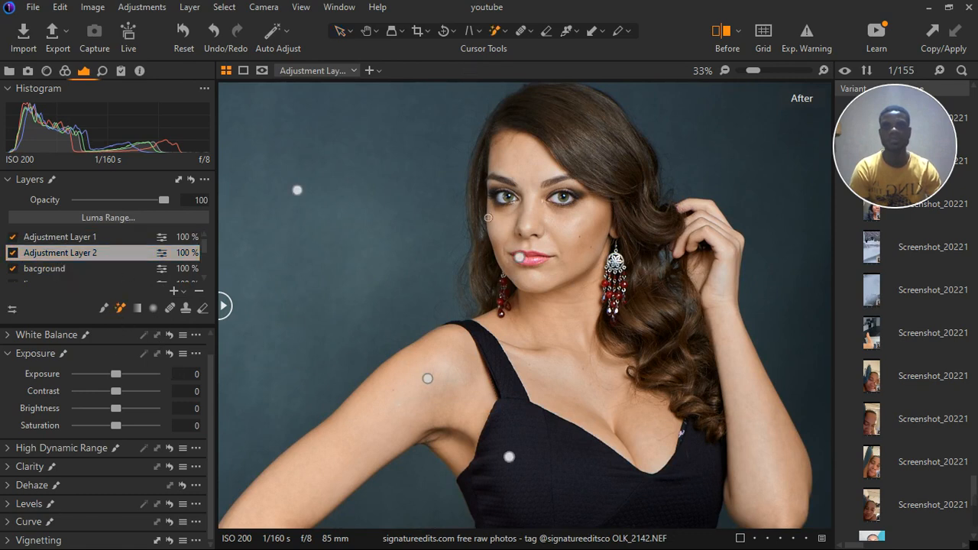
mouse_move(641, 191)
mouse_down()
mouse_move(649, 298)
mouse_move(668, 333)
mouse_up()
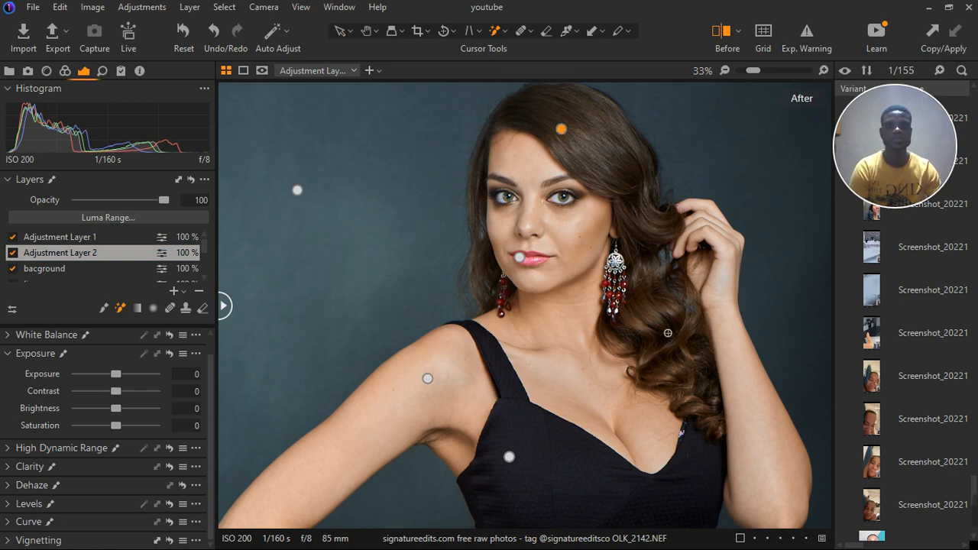
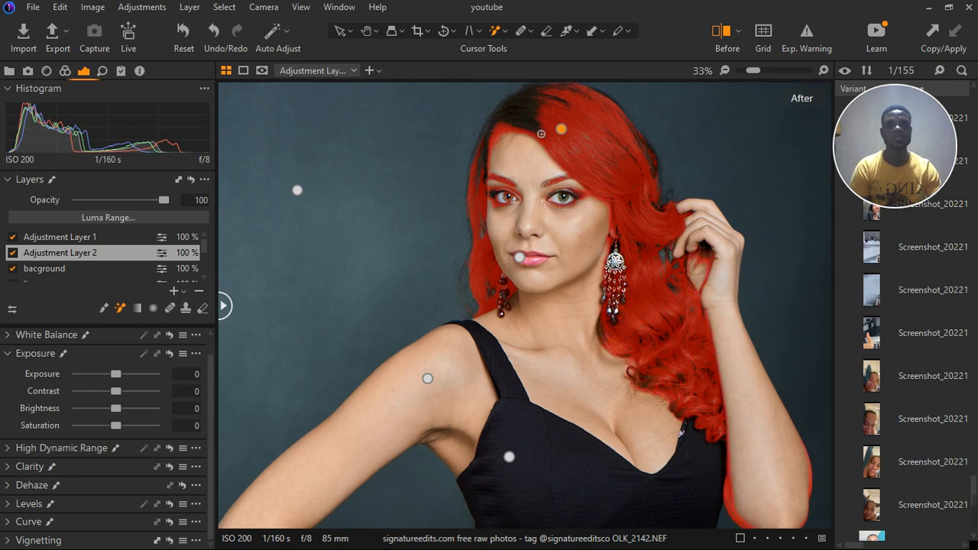
click(535, 107)
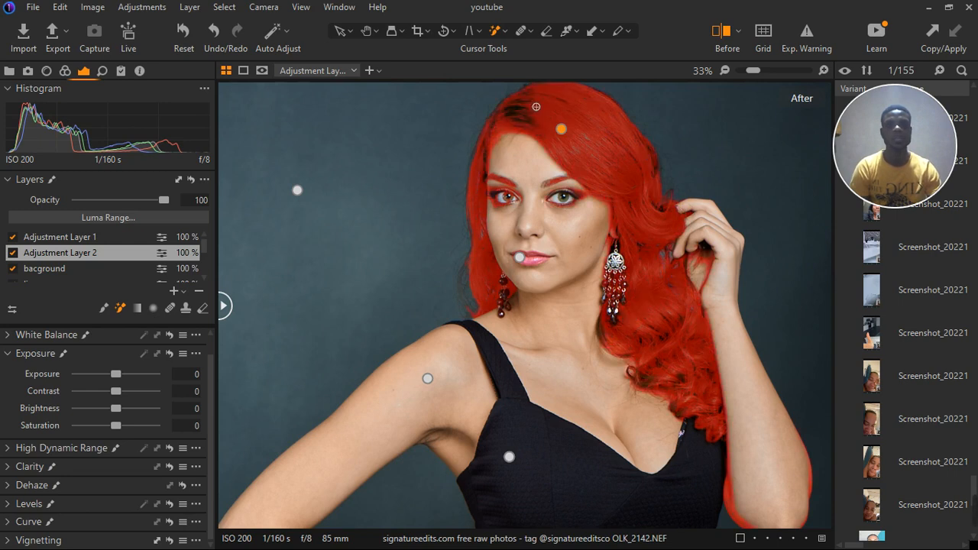
click(507, 122)
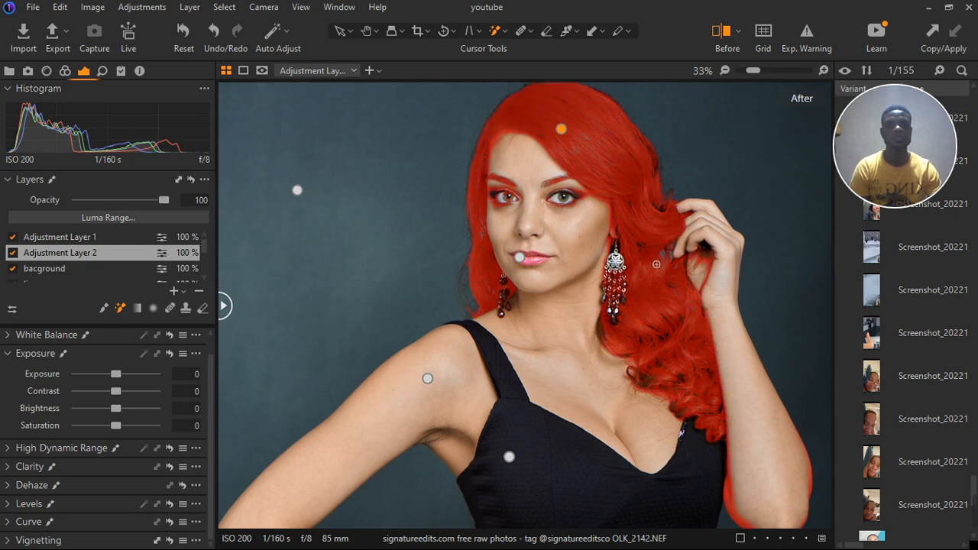
click(679, 387)
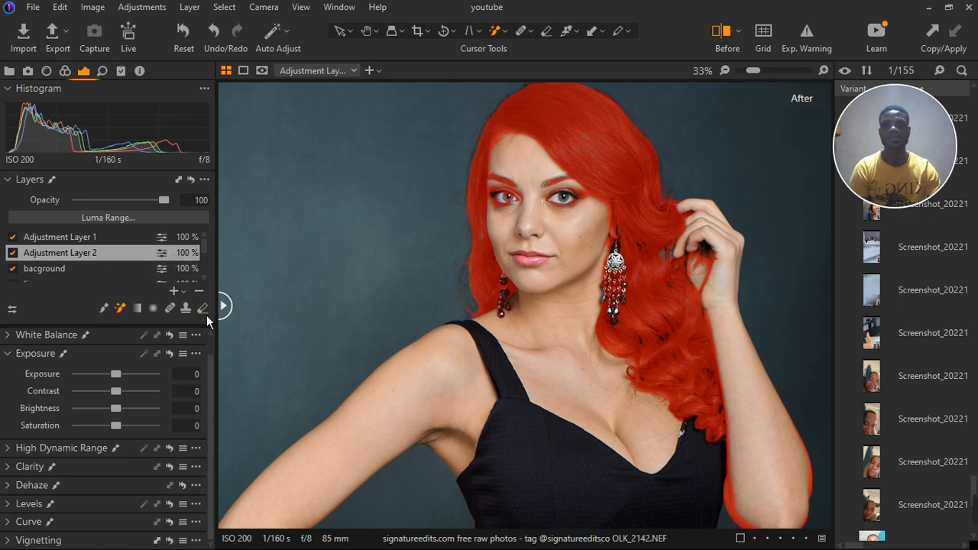
Erase the hair mask's spill from the eyes and brows and from the edge of the raised arm.
key(h)
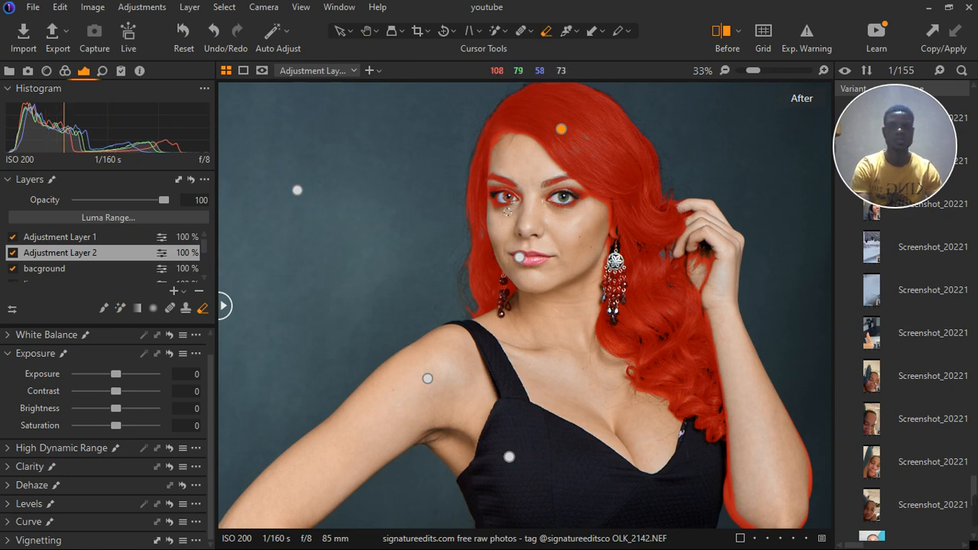
mouse_move(505, 195)
mouse_down()
mouse_move(511, 217)
mouse_move(514, 204)
mouse_move(526, 215)
mouse_move(524, 195)
mouse_move(509, 213)
mouse_move(502, 184)
mouse_move(501, 215)
mouse_move(506, 196)
mouse_move(526, 214)
mouse_move(586, 196)
mouse_move(542, 183)
mouse_move(565, 221)
mouse_move(542, 214)
mouse_move(573, 232)
mouse_move(552, 247)
mouse_move(577, 227)
mouse_move(604, 237)
mouse_move(552, 197)
mouse_move(614, 239)
mouse_move(557, 184)
mouse_move(592, 219)
mouse_move(571, 248)
mouse_move(539, 233)
mouse_move(538, 209)
mouse_move(539, 238)
mouse_move(542, 203)
mouse_move(445, 184)
mouse_move(458, 211)
mouse_move(443, 178)
mouse_up()
scroll(574, 187, up, 2)
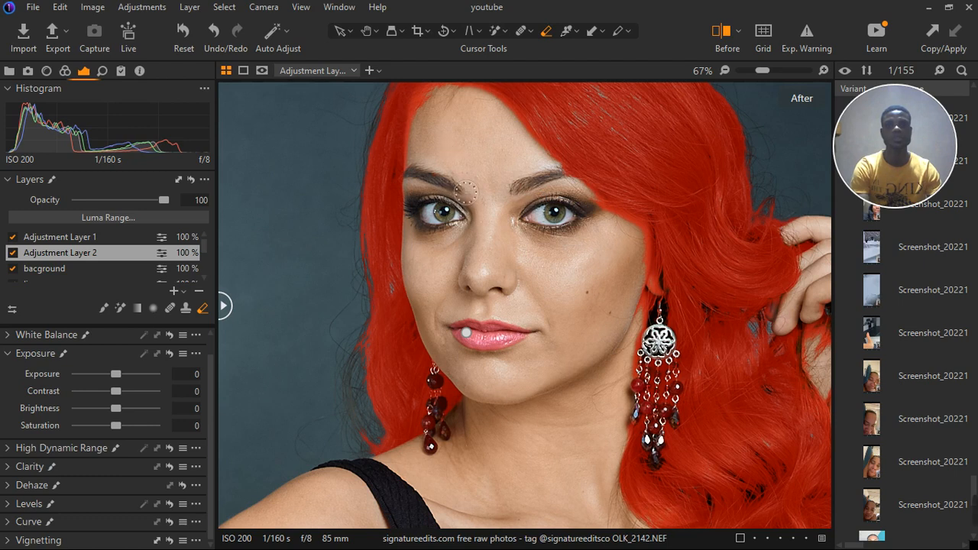
scroll(464, 194, down, 3)
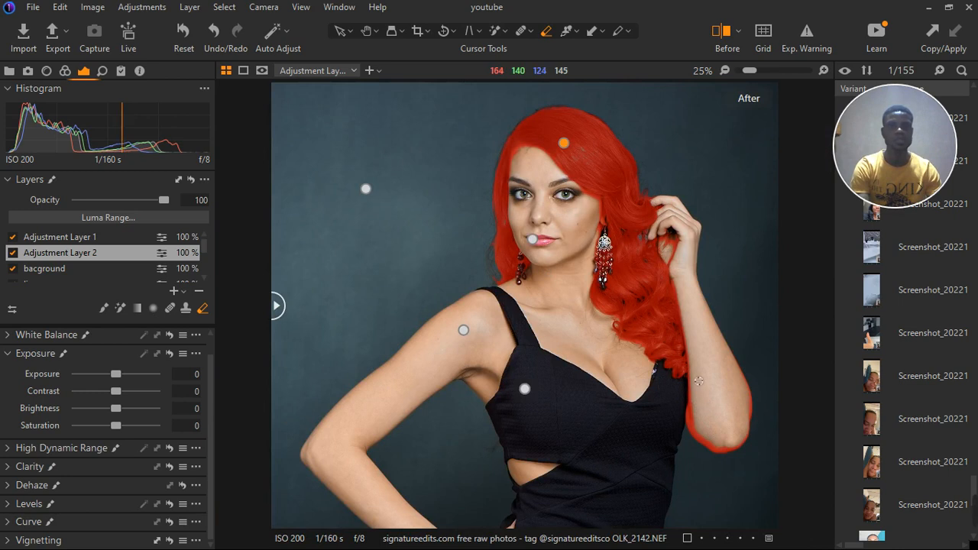
mouse_move(699, 385)
mouse_down()
mouse_move(697, 418)
mouse_move(715, 447)
mouse_move(753, 443)
mouse_move(757, 387)
mouse_move(745, 441)
mouse_move(725, 452)
mouse_move(736, 457)
mouse_move(697, 431)
mouse_move(719, 453)
mouse_move(750, 442)
mouse_move(743, 369)
mouse_move(753, 401)
mouse_move(729, 322)
mouse_move(689, 257)
mouse_move(679, 261)
mouse_move(682, 246)
mouse_move(680, 276)
mouse_move(678, 227)
mouse_up()
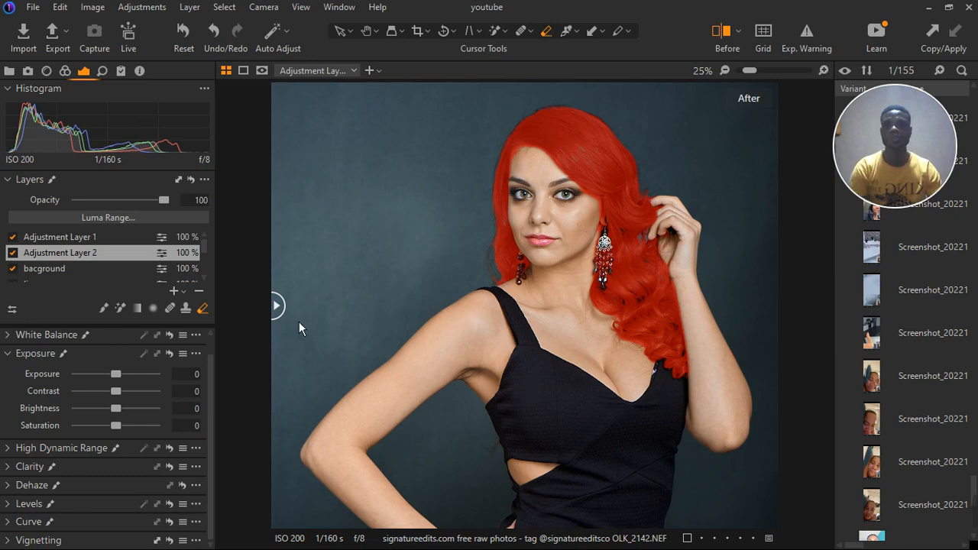
scroll(486, 315, down, 3)
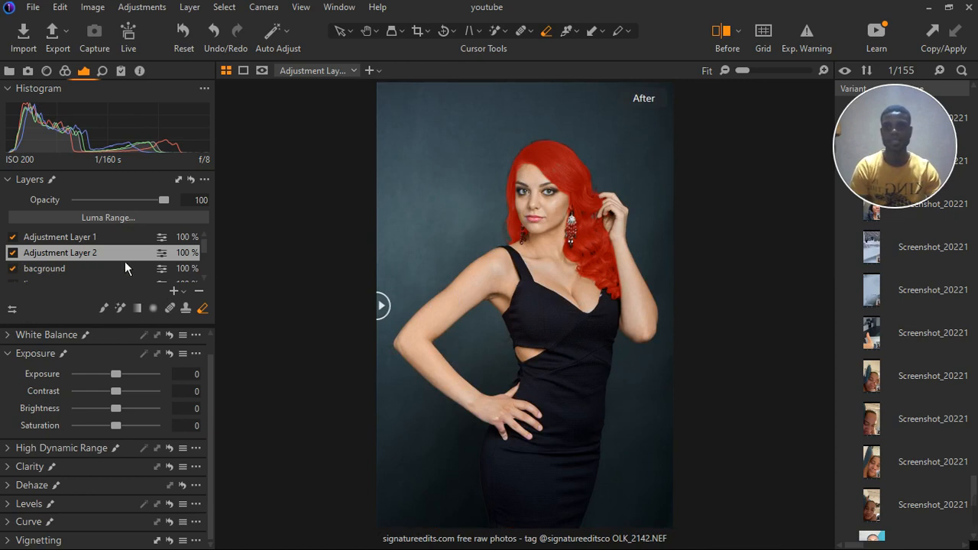
Hide the mask overlay and raise the masked hair's structure to about 16 with the Natural clarity method.
key(m)
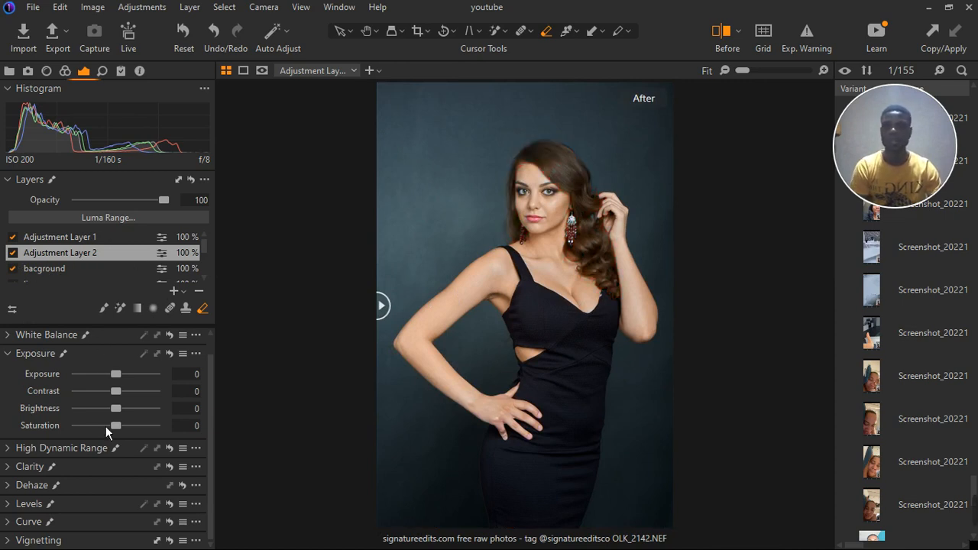
click(21, 473)
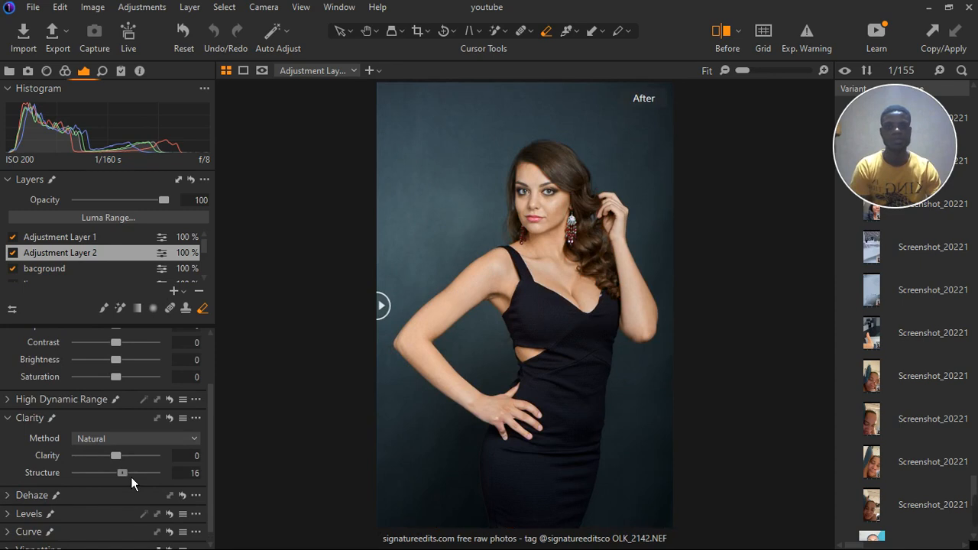
drag(130, 477, 128, 477)
Sample the brown of the hair as the Skin Tone range in the Color Editor.
click(75, 78)
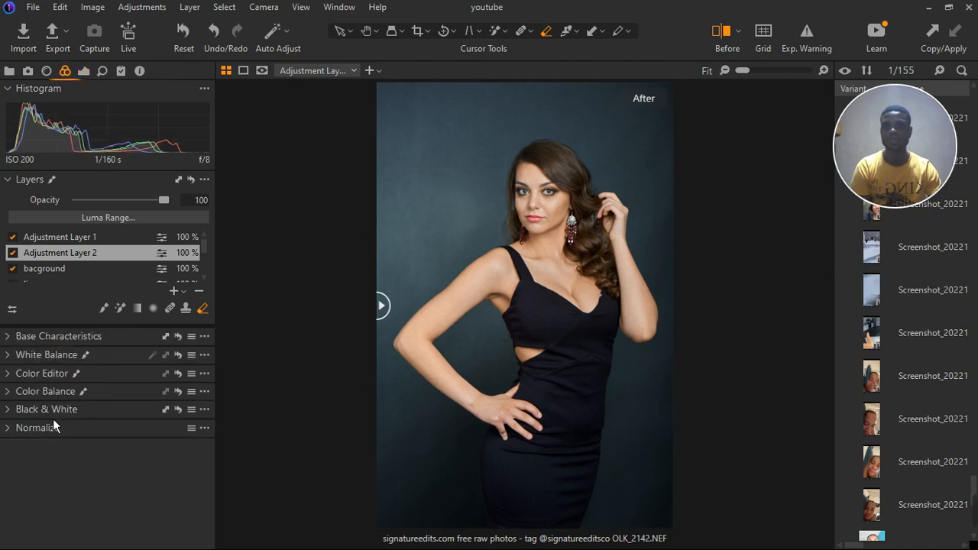
click(15, 393)
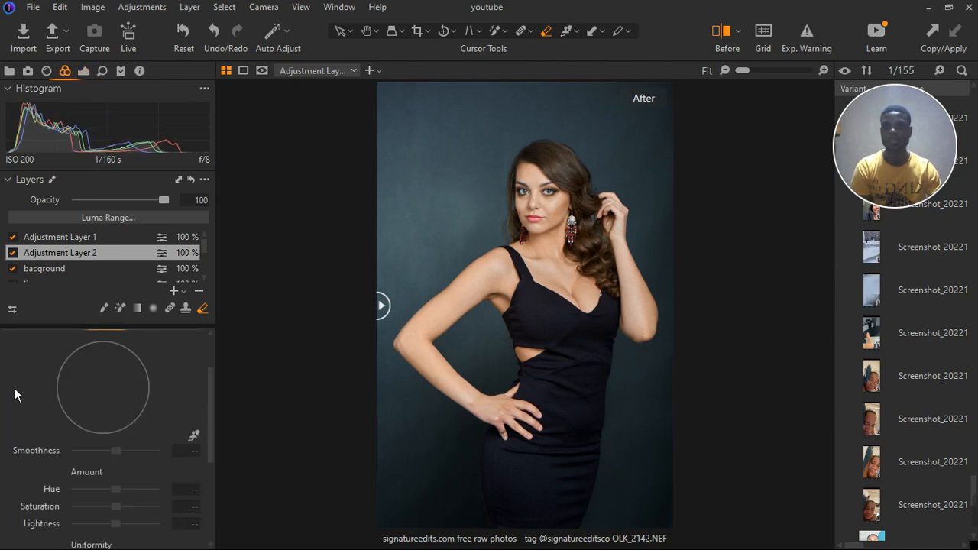
click(193, 436)
scroll(575, 173, up, 3)
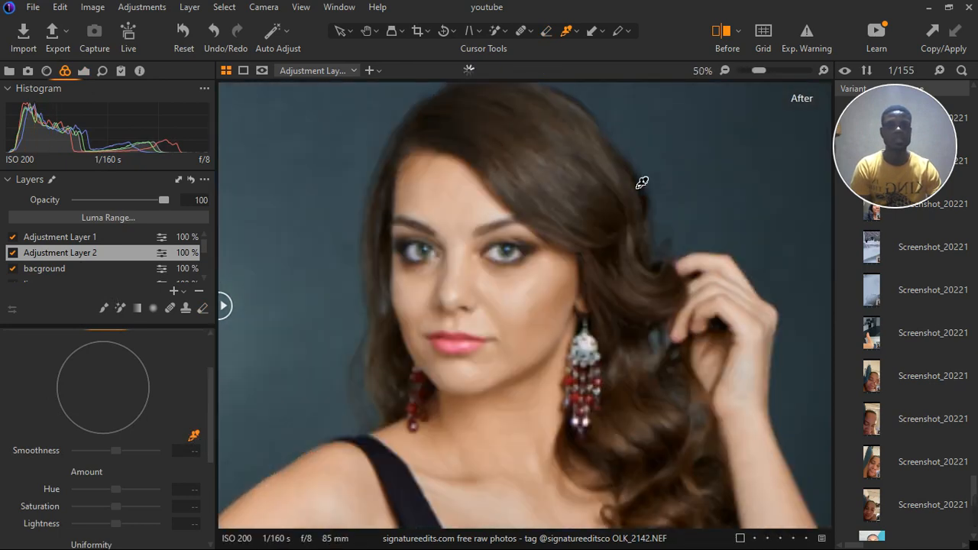
scroll(594, 174, up, 1)
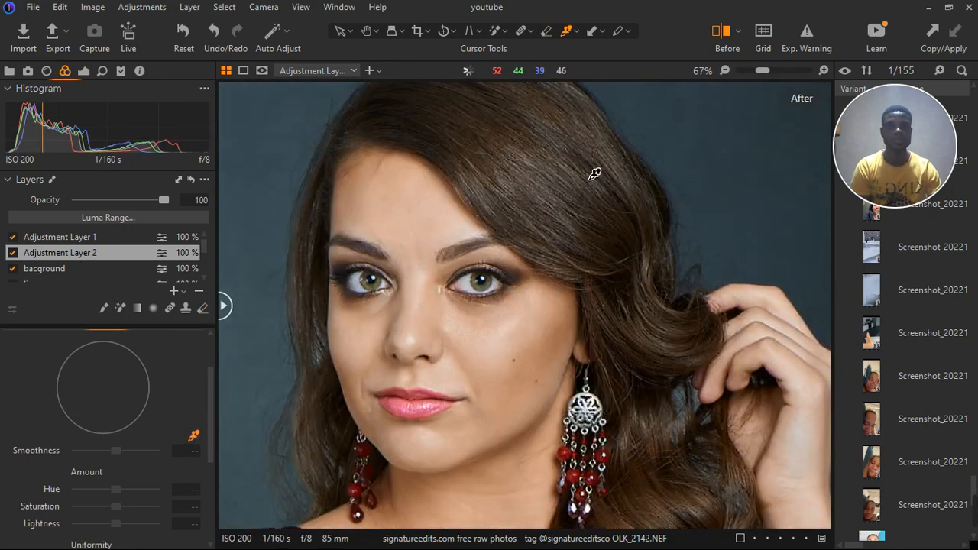
click(500, 179)
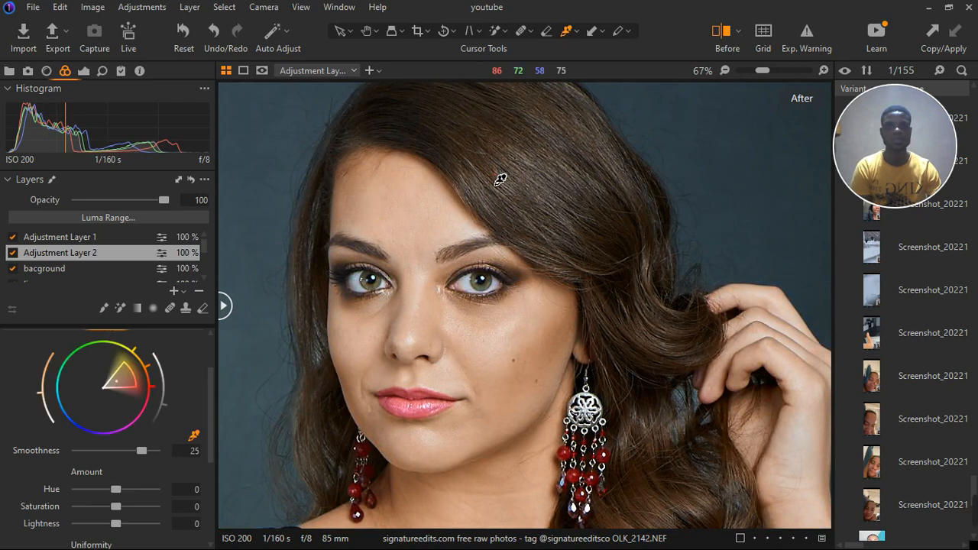
click(651, 489)
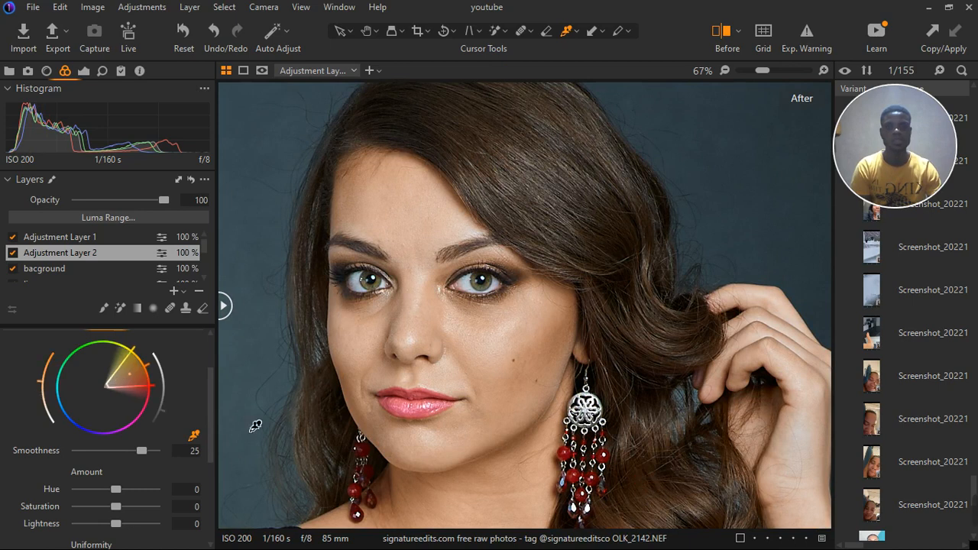
Set the hue and saturation uniformity of the sampled hair colour to 100 each.
scroll(264, 363, down, 2)
scroll(619, 287, up, 1)
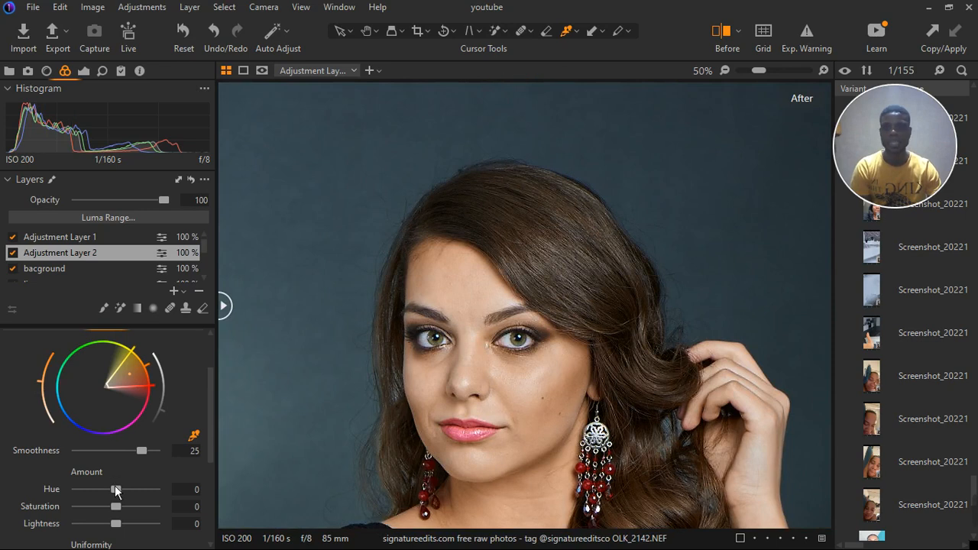
scroll(126, 522, down, 3)
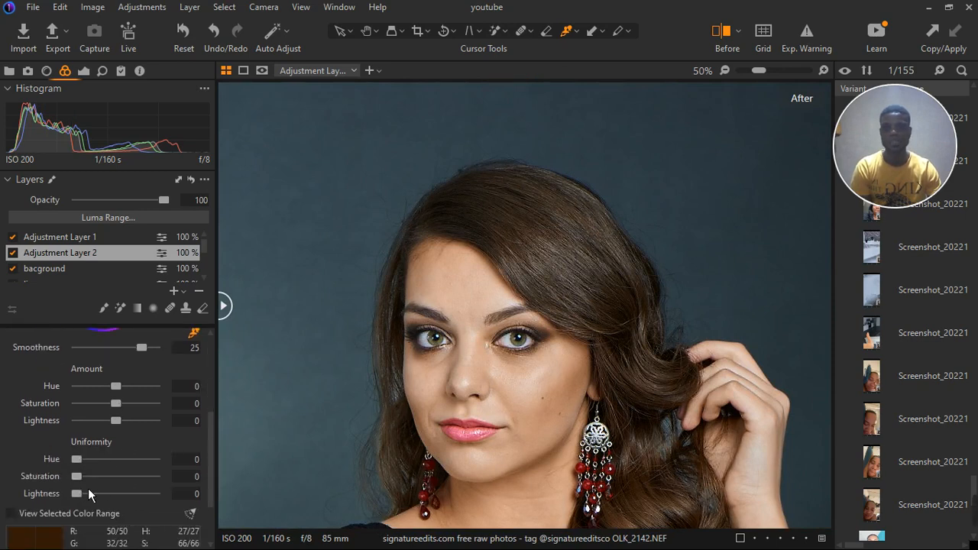
drag(88, 467, 187, 469)
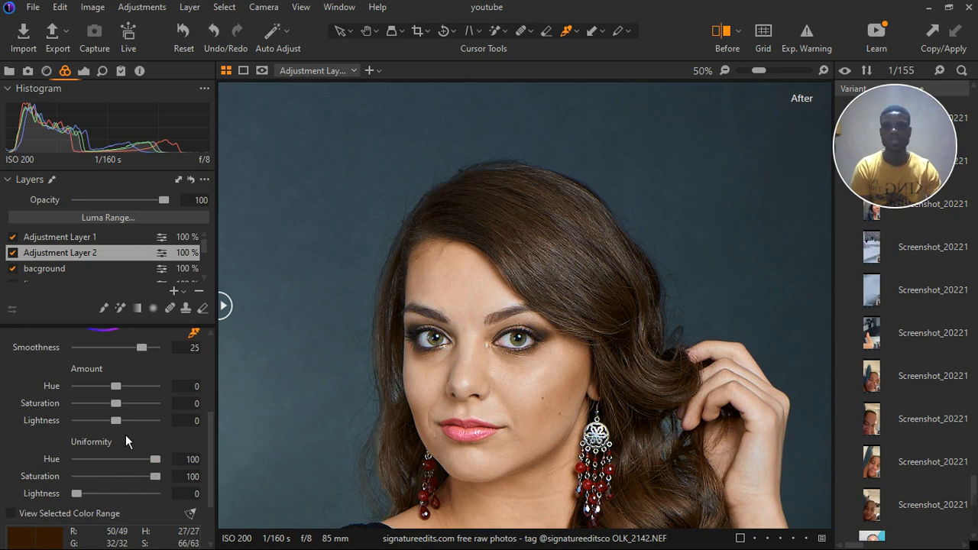
Set the sampled hair colour's hue amount to -5 and its saturation amount to 10.9.
drag(116, 386, 179, 395)
drag(178, 395, 9, 405)
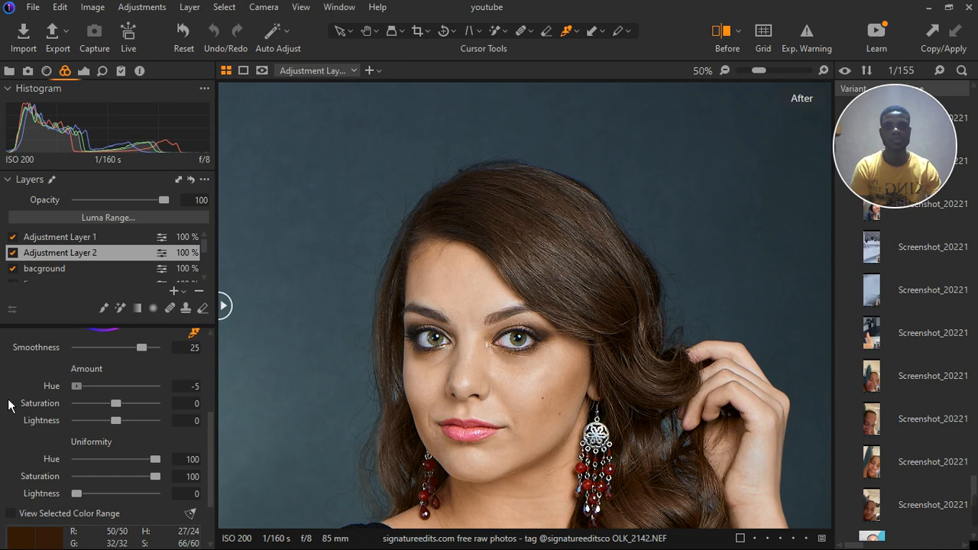
mouse_move(8, 400)
mouse_down()
mouse_move(145, 434)
mouse_move(141, 409)
mouse_up()
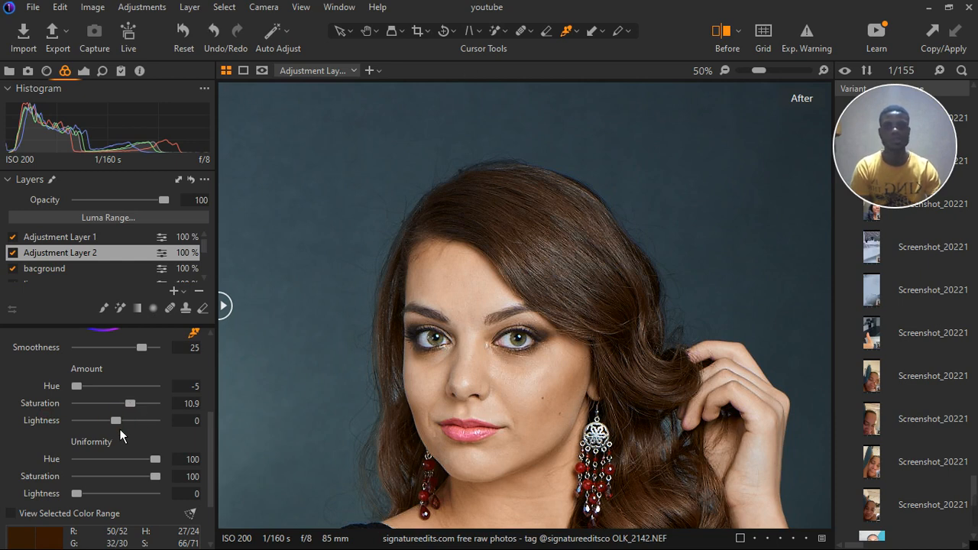
Set the sampled hair colour's lightness amount to -1.1 while judging the whole portrait.
key(ctrl+0)
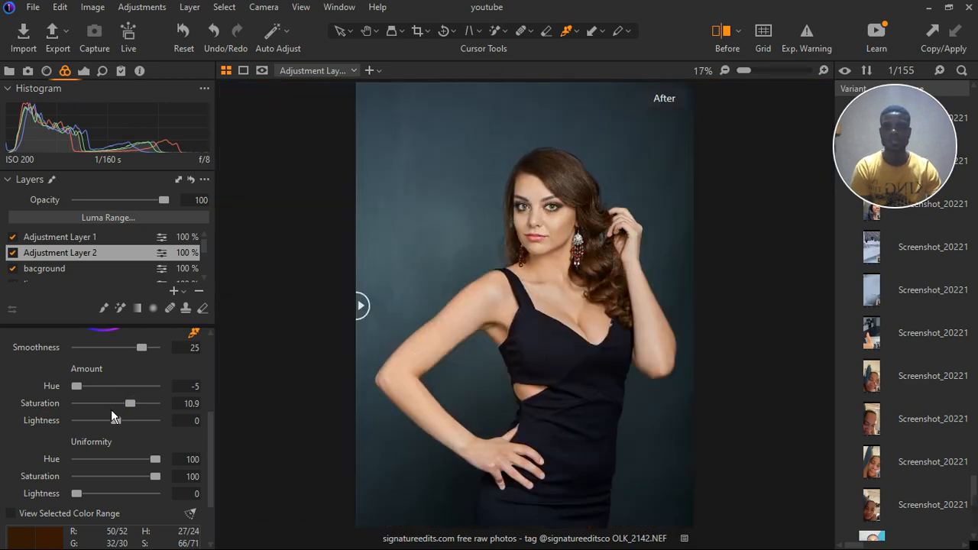
click(127, 427)
drag(132, 427, 103, 427)
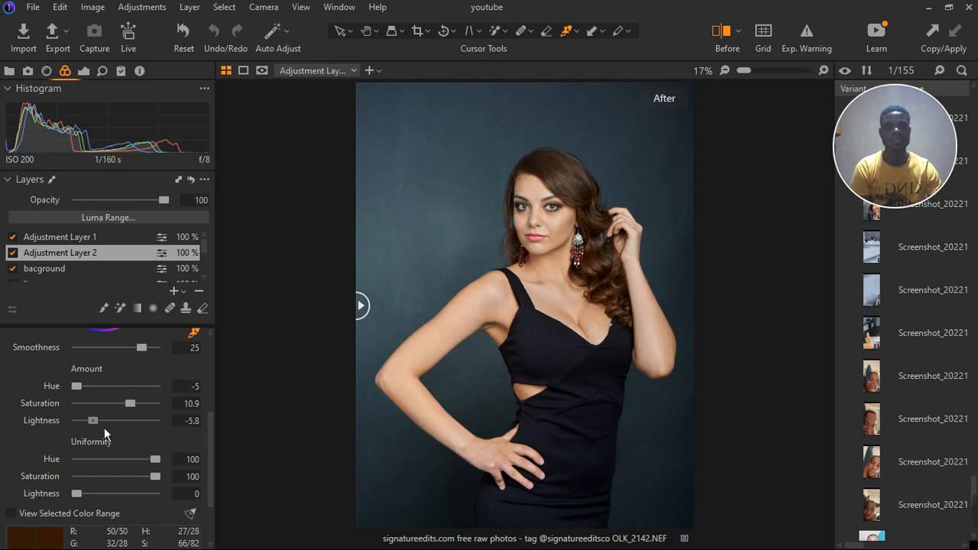
drag(104, 427, 152, 428)
drag(152, 428, 115, 429)
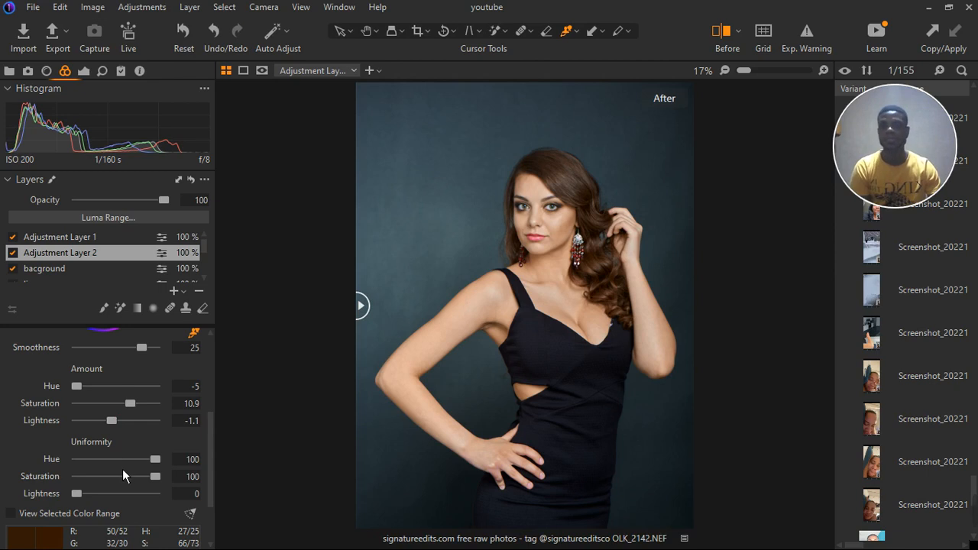
Switch the Color Editor from skin tone to its basic adjustments for all colours.
scroll(122, 468, up, 4)
scroll(126, 468, up, 1)
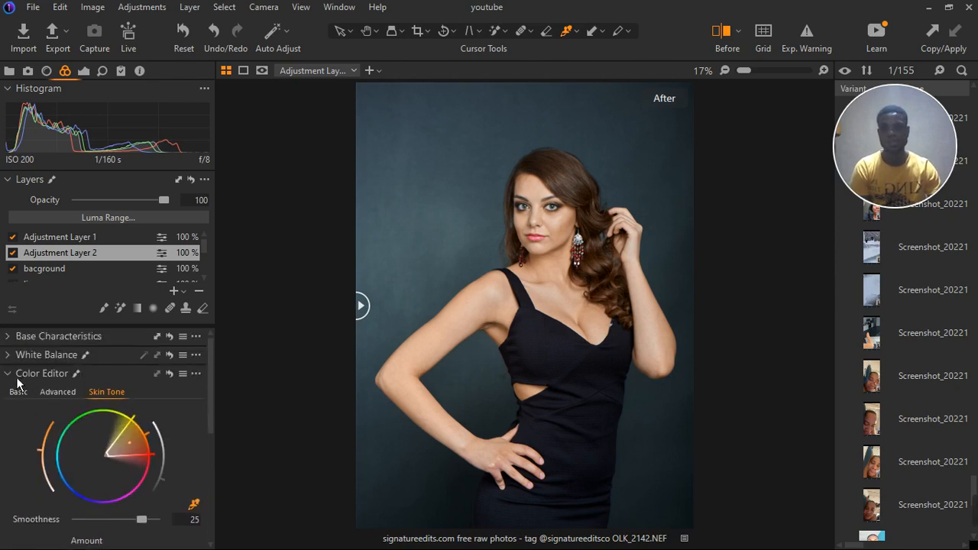
click(17, 376)
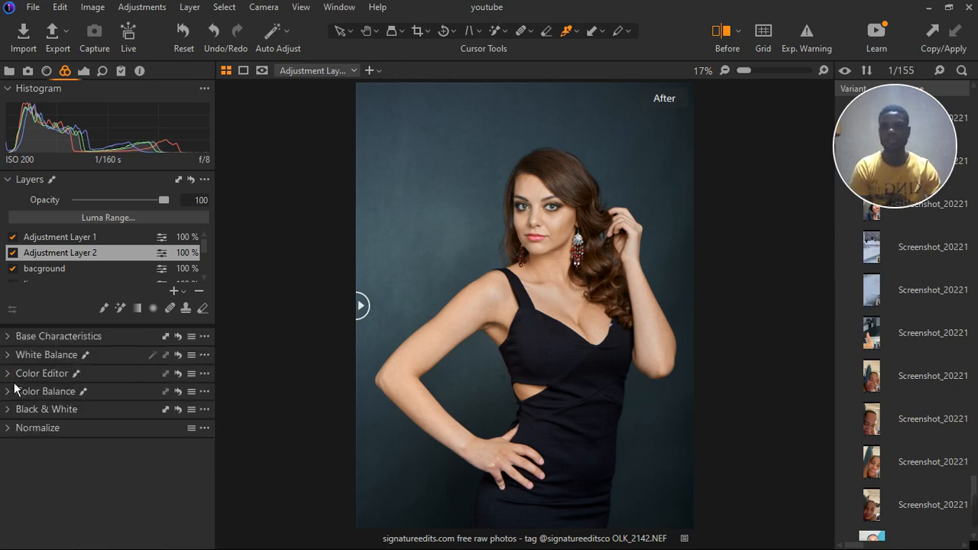
click(14, 376)
click(13, 376)
click(14, 376)
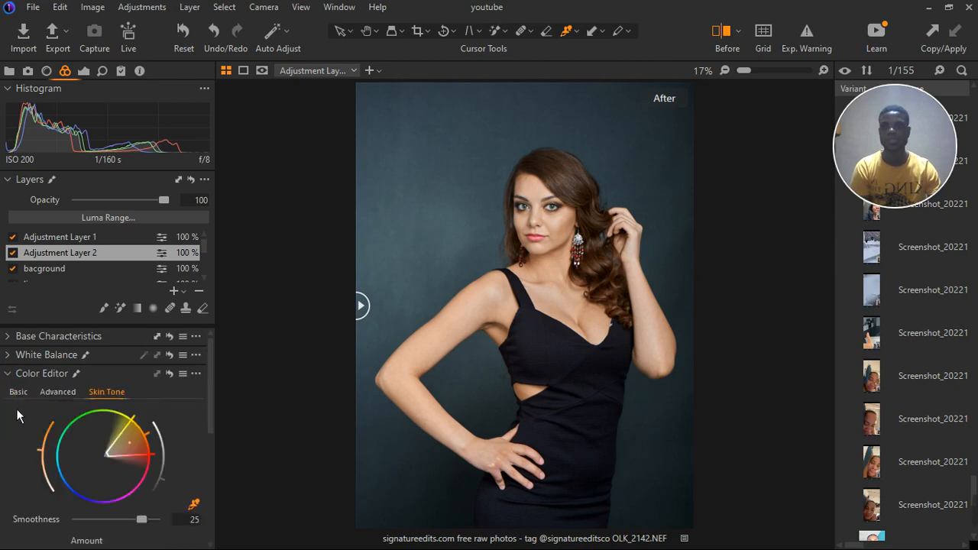
click(18, 392)
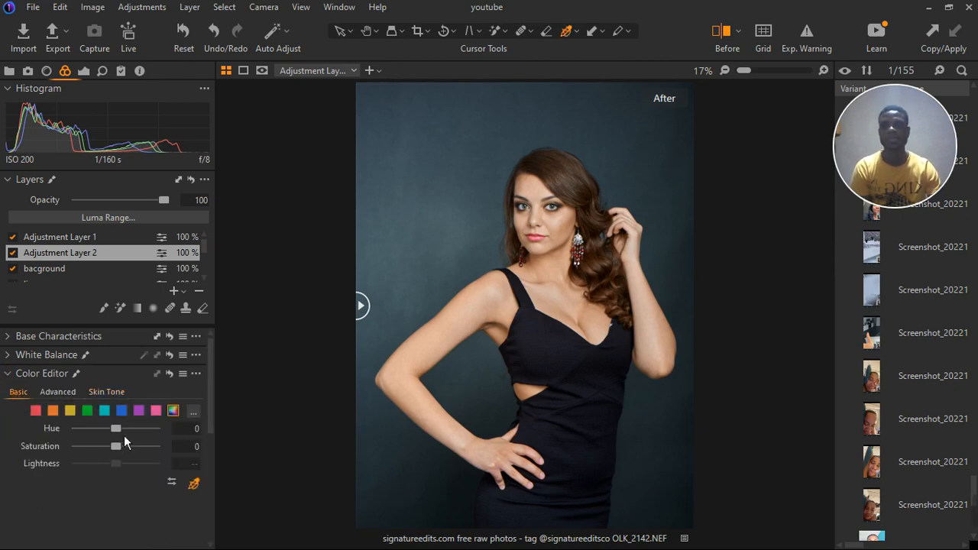
Try a hue shift of 20.7 and a saturation of 16 for all colours on the hair, and reset both.
drag(123, 436, 151, 457)
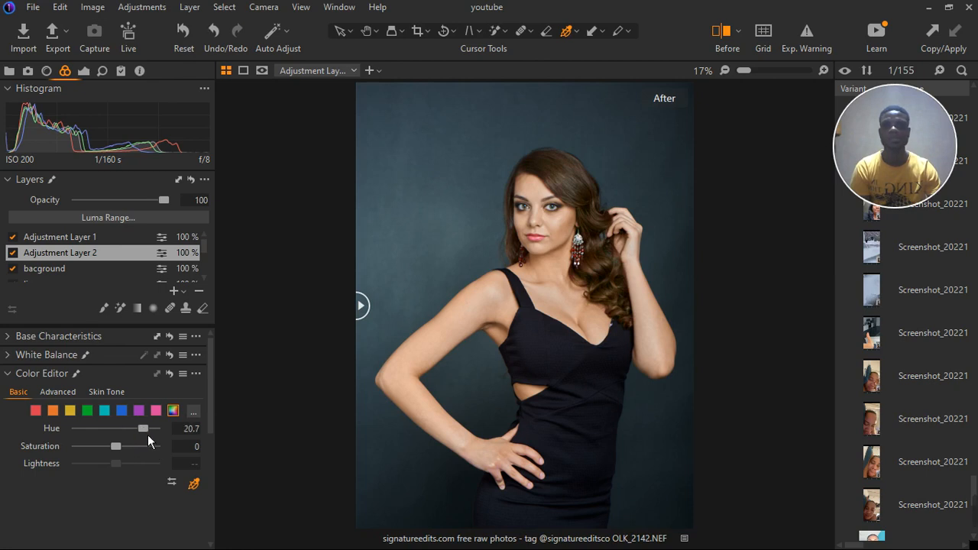
double_click(141, 429)
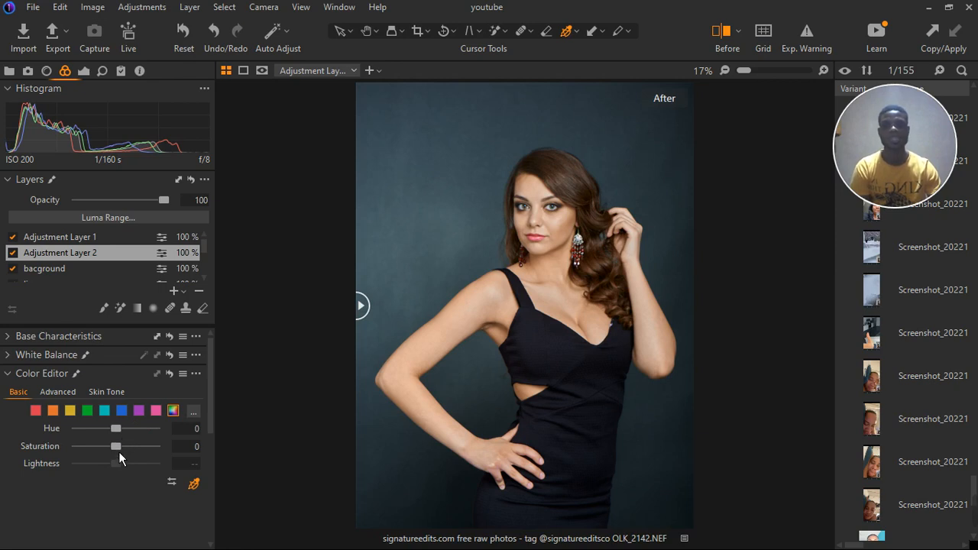
drag(119, 451, 129, 457)
click(123, 446)
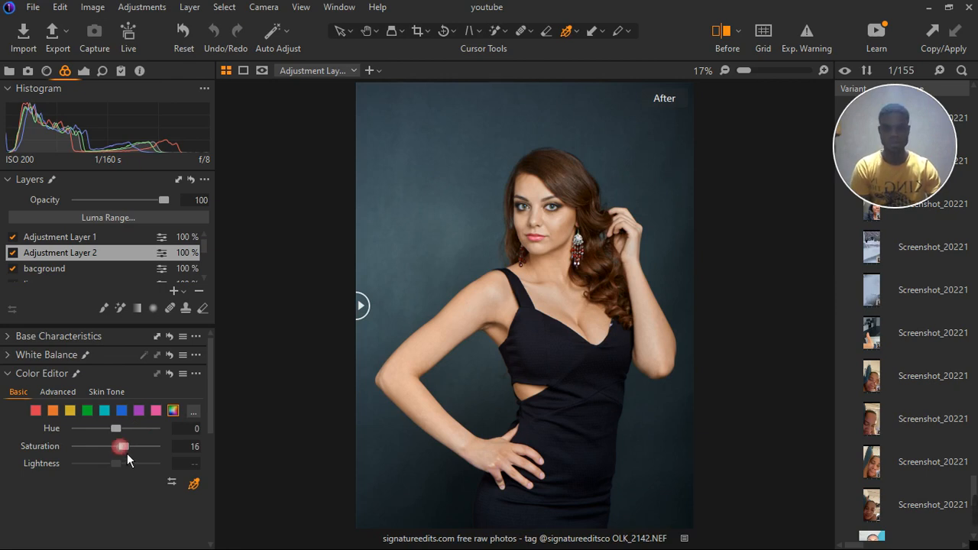
click(122, 446)
drag(127, 453, 119, 449)
click(118, 449)
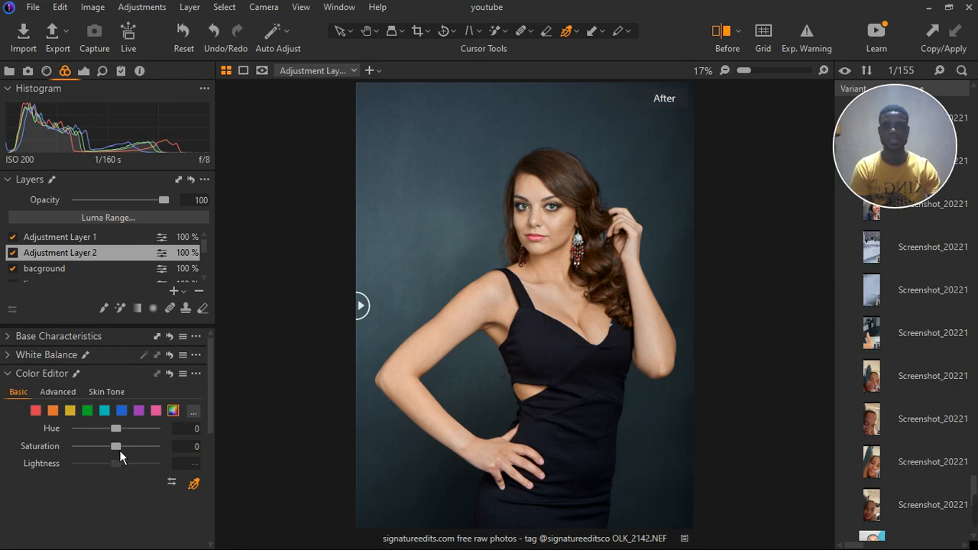
Set the saturation of all colours on the hair layer to -5.8 and check the hair up close.
drag(121, 456, 118, 456)
scroll(635, 300, up, 3)
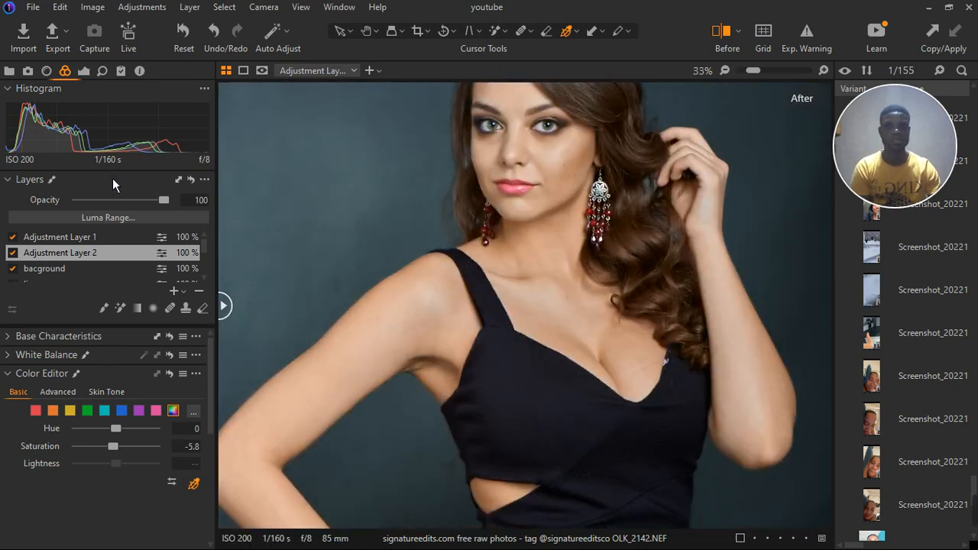
scroll(451, 282, down, 3)
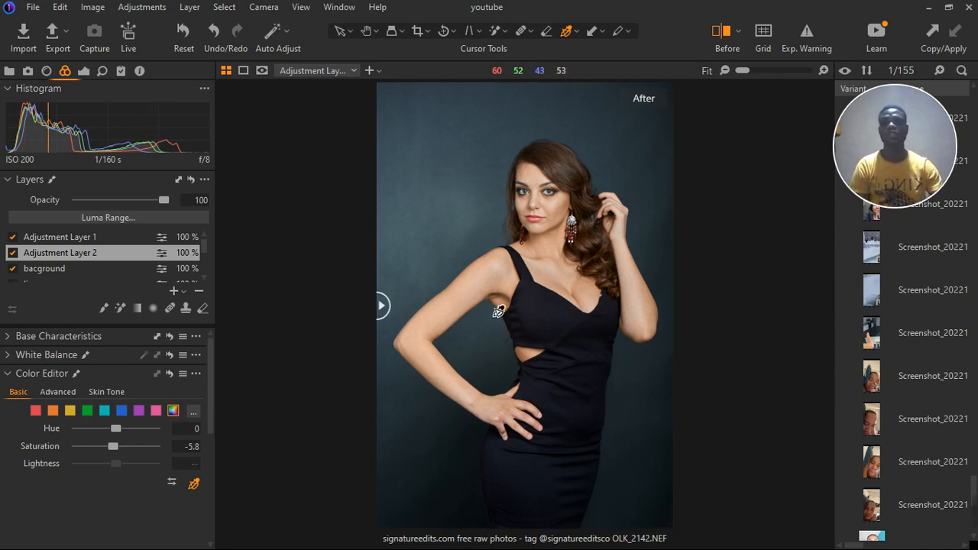
Compare the finished portrait with the original by sweeping the before/after divider across it.
drag(382, 306, 207, 329)
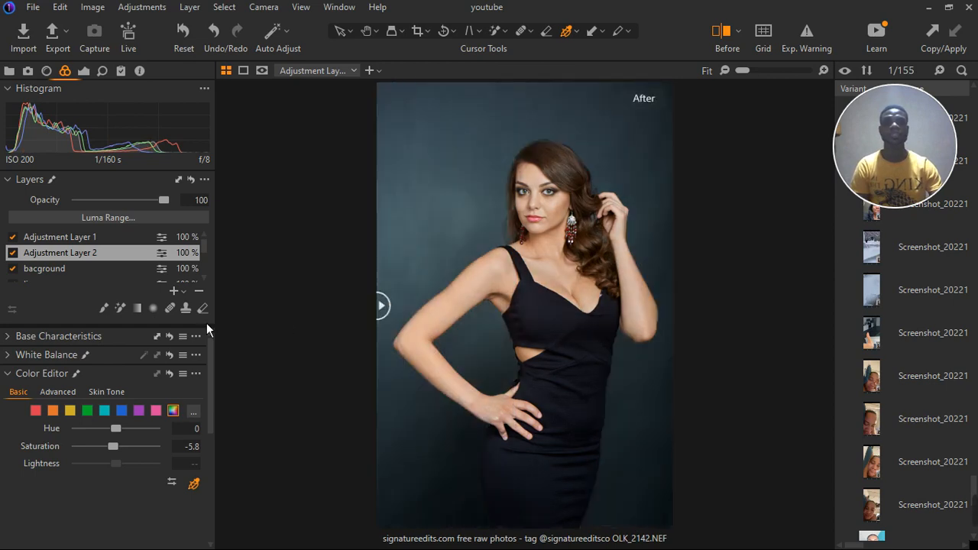
drag(394, 322, 324, 331)
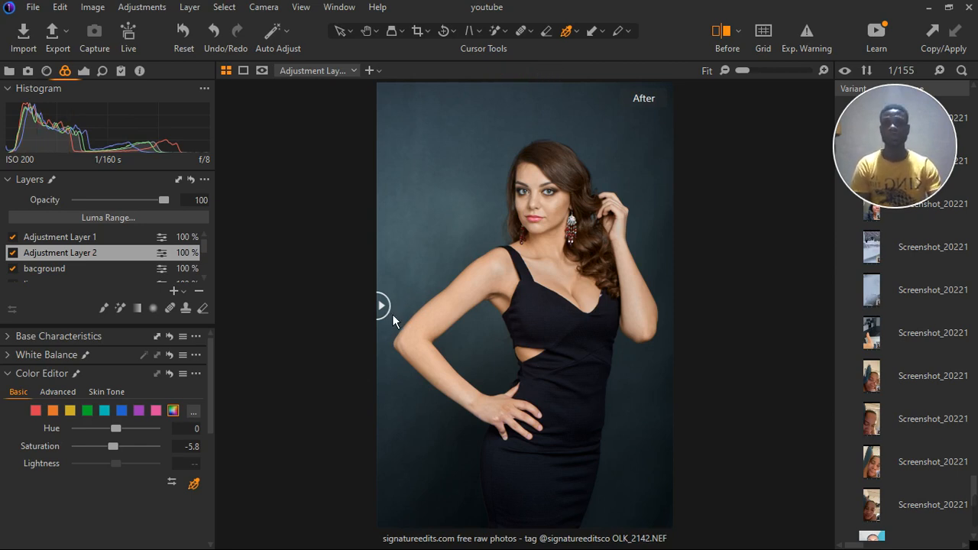
drag(388, 313, 401, 363)
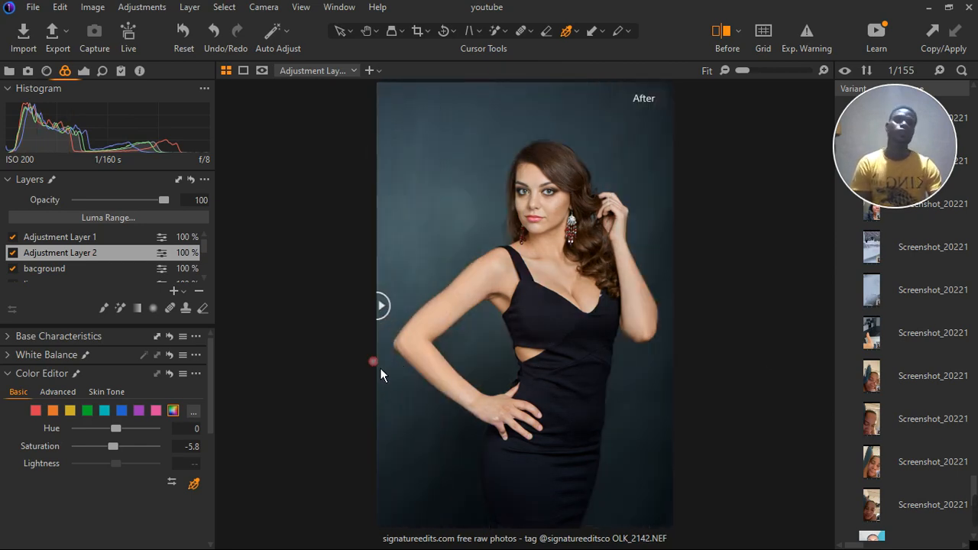